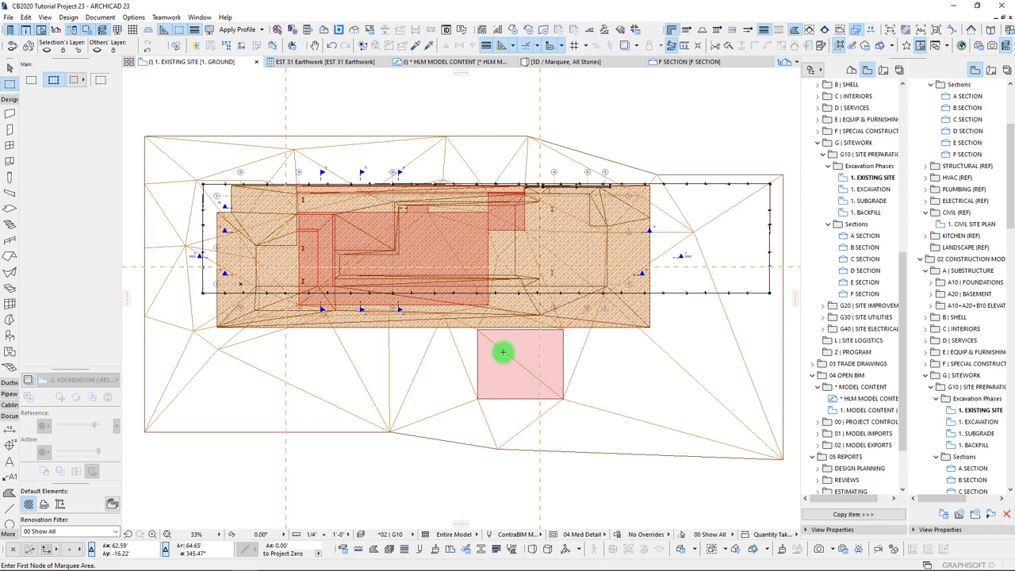
Select the site topography mesh and the general excavation mesh on the plan and display only them in 3D.
left_click(293, 145)
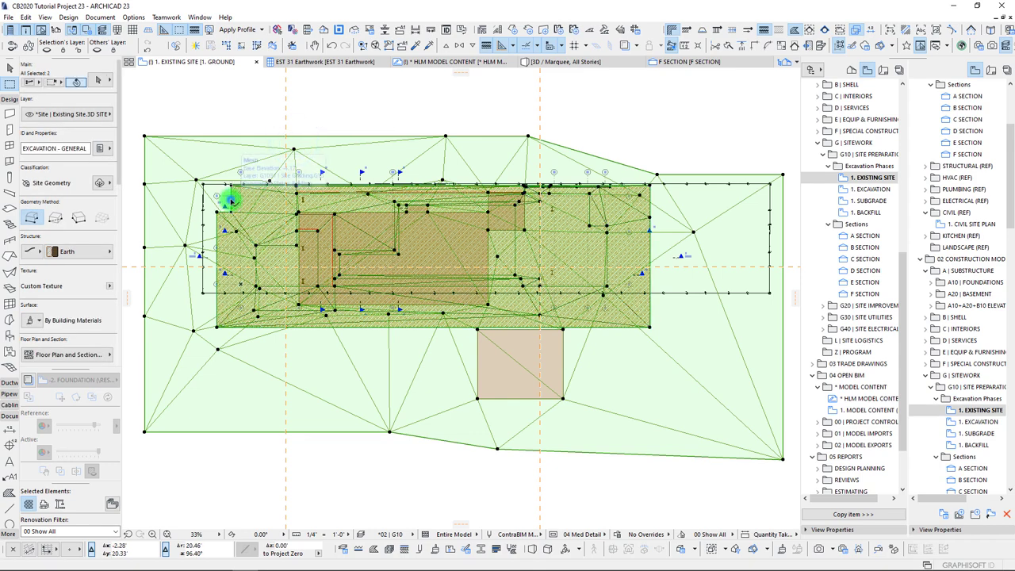
left_click(227, 200, "shift")
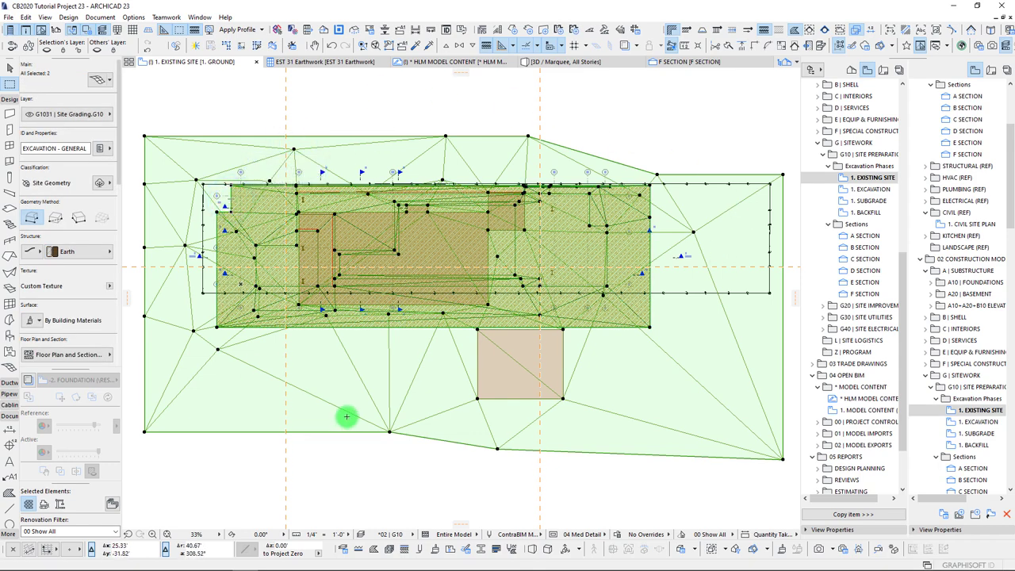
key("F5")
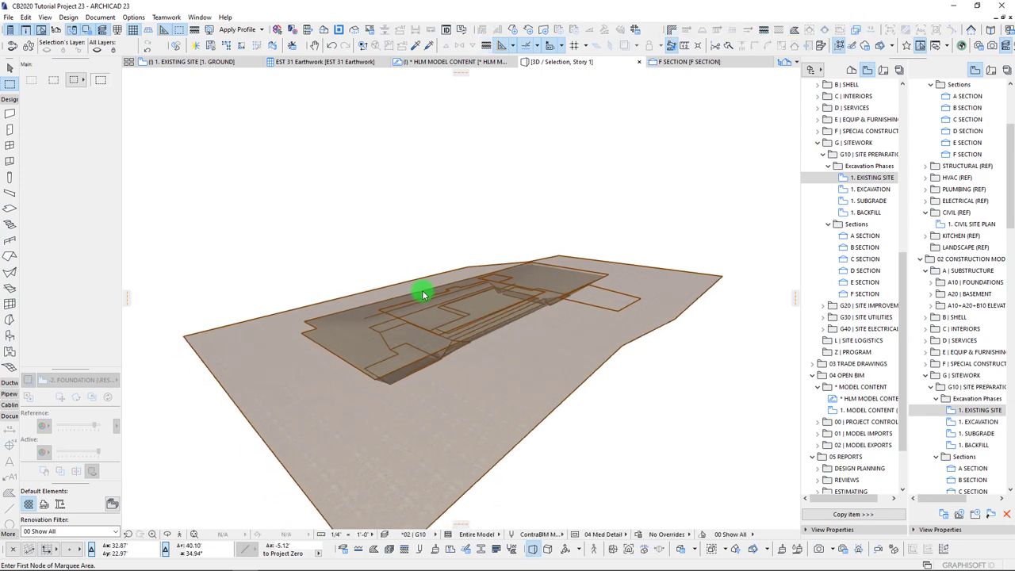
middle_click_drag(421, 291, 513, 365, "shift")
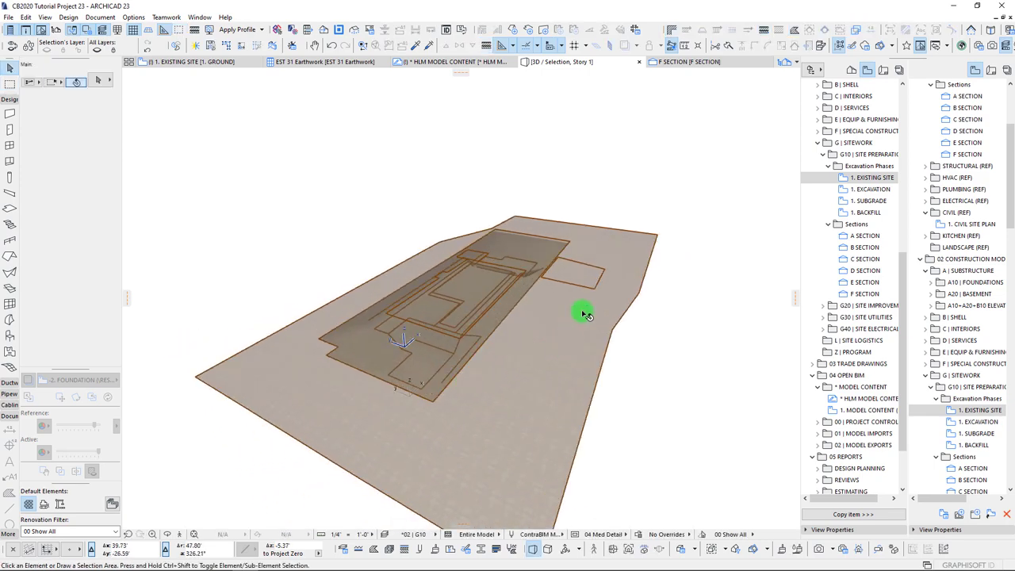
Select the site topography mesh in 3D and examine it from above and from underneath.
left_click(584, 323, "shift")
middle_click_drag(374, 391, 621, 421, "shift")
mouse_move(487, 474)
middle_mouse_down("shift")
mouse_move(507, 396)
mouse_move(505, 464)
middle_mouse_up("shift")
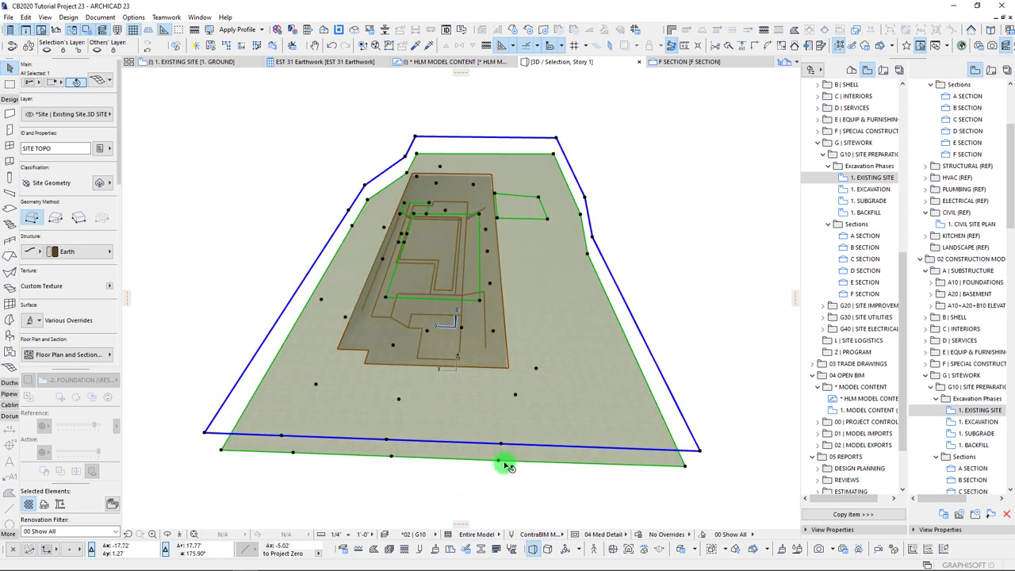
middle_click_drag(325, 420, 362, 339, "shift")
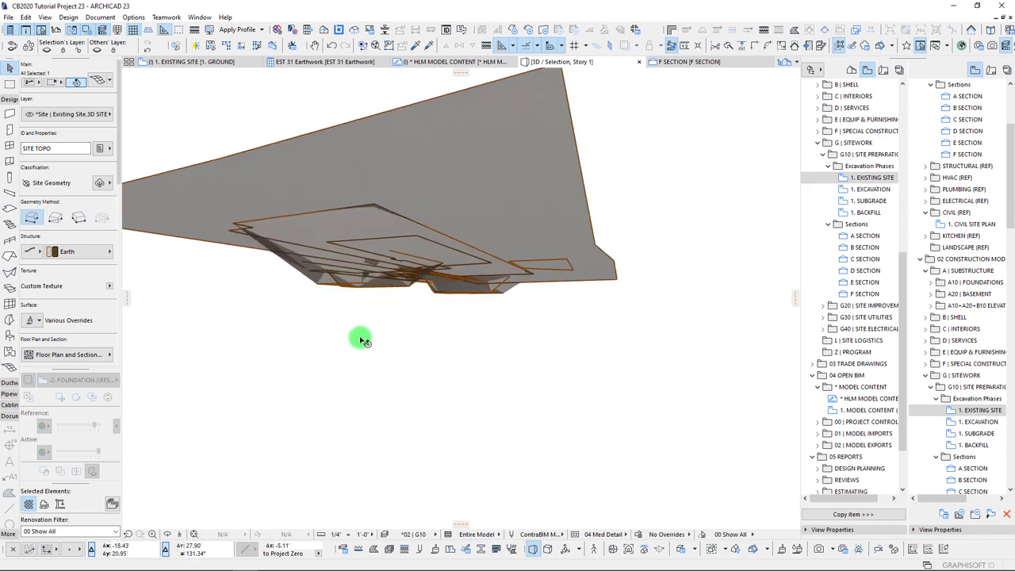
Change the structure of the general excavation mesh to a solid body.
left_click(355, 279)
middle_click_drag(353, 281, 669, 217, "shift")
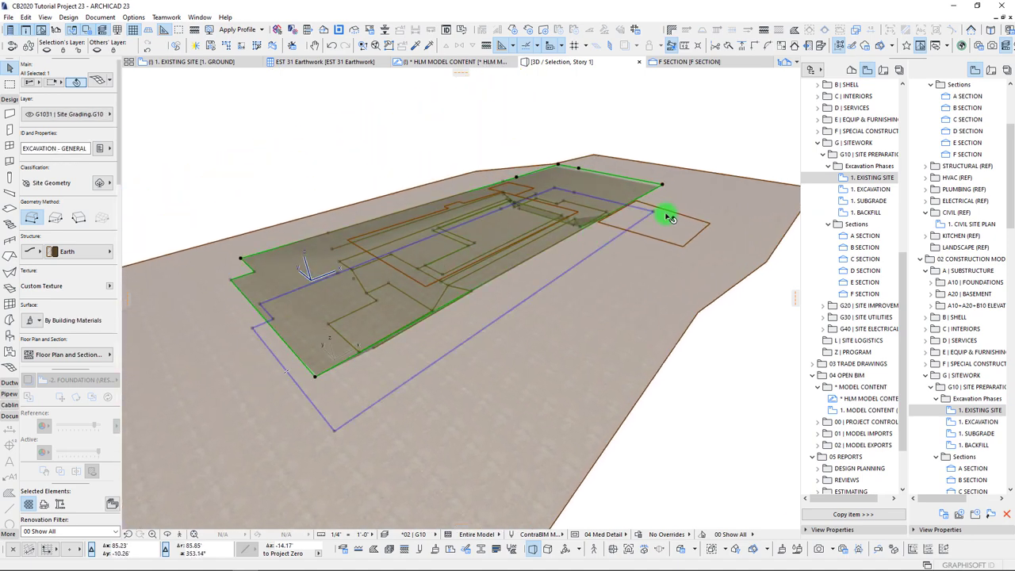
left_click(39, 250)
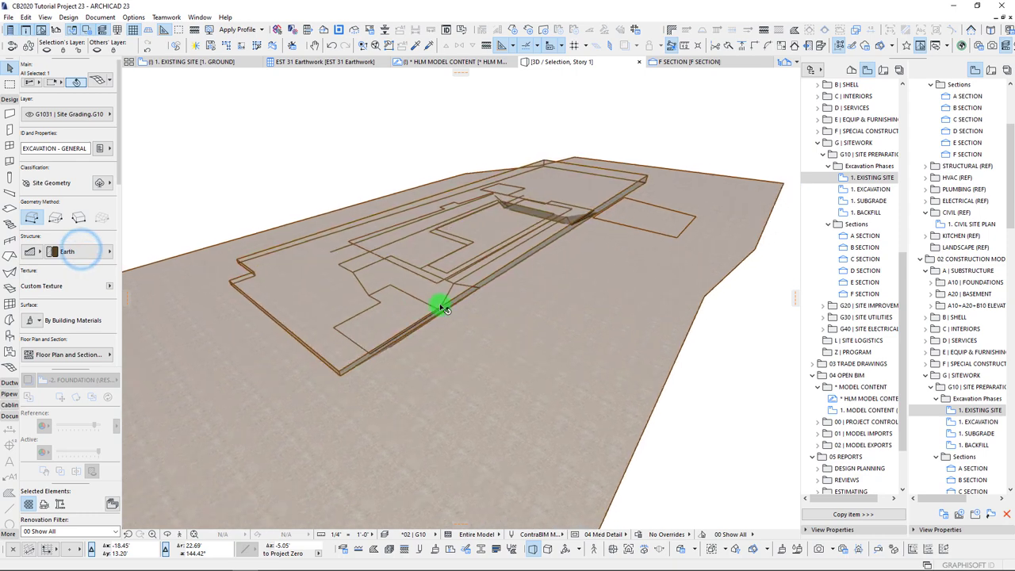
mouse_move(381, 301)
middle_mouse_down("shift")
mouse_move(613, 278)
mouse_move(562, 211)
mouse_move(716, 325)
mouse_move(610, 265)
mouse_move(553, 283)
mouse_move(510, 170)
mouse_move(390, 236)
mouse_move(421, 280)
mouse_move(386, 317)
middle_mouse_up("shift")
Inspect the site topography mesh around the excavation in 3D, return to the floor plan and clear the selection.
left_click(353, 251)
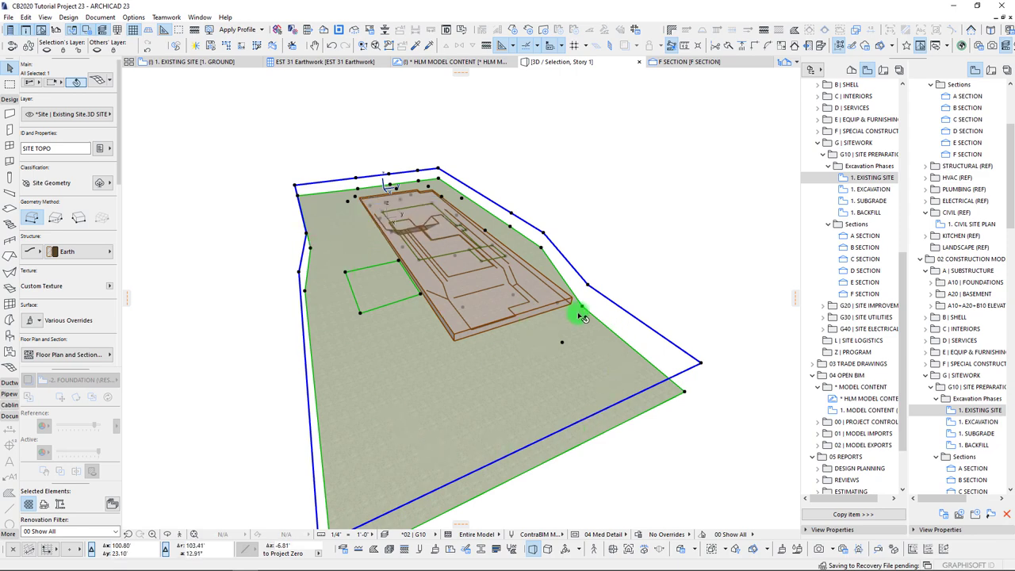
middle_click_drag(505, 429, 483, 347, "shift")
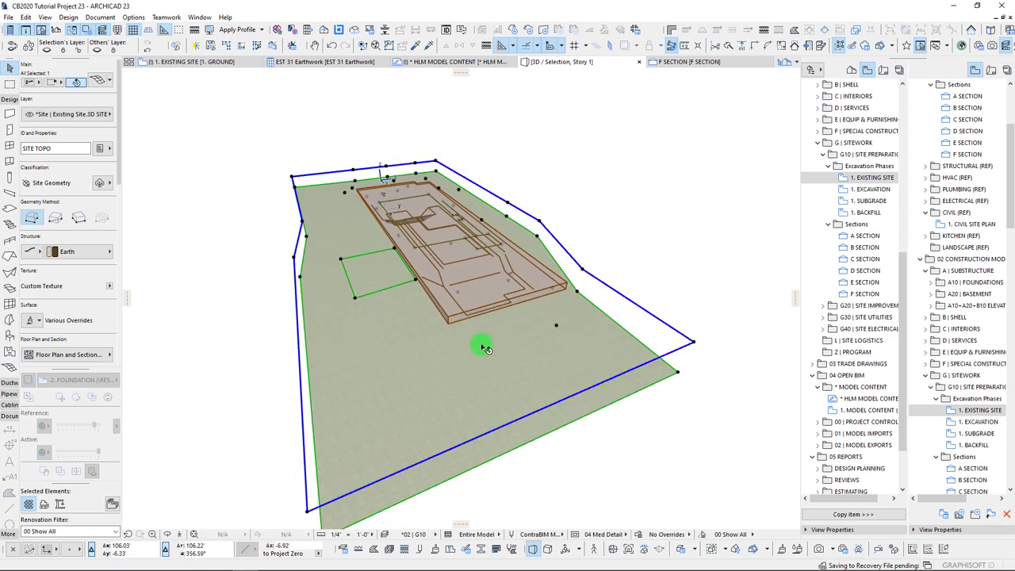
key("F2")
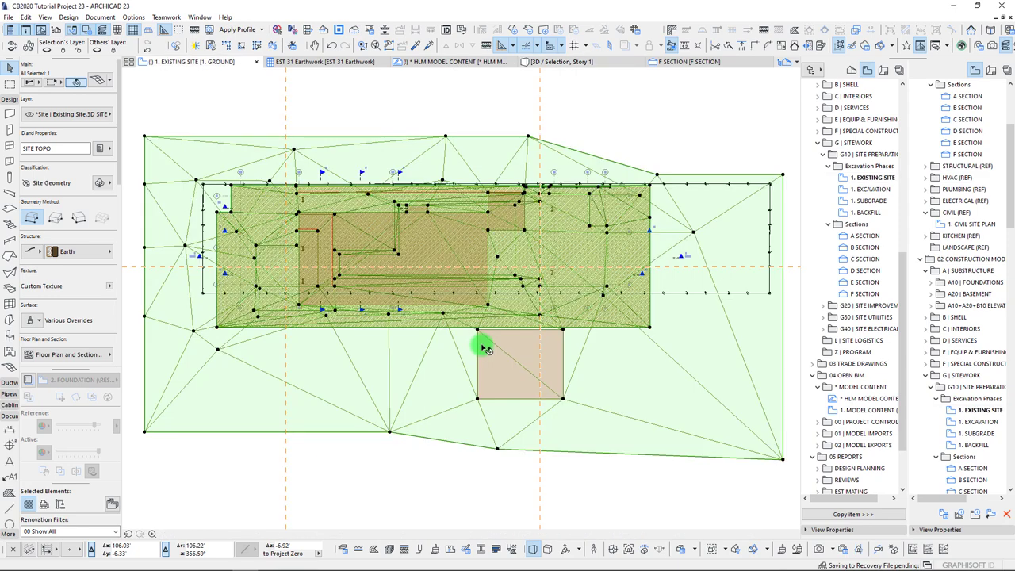
key("Escape")
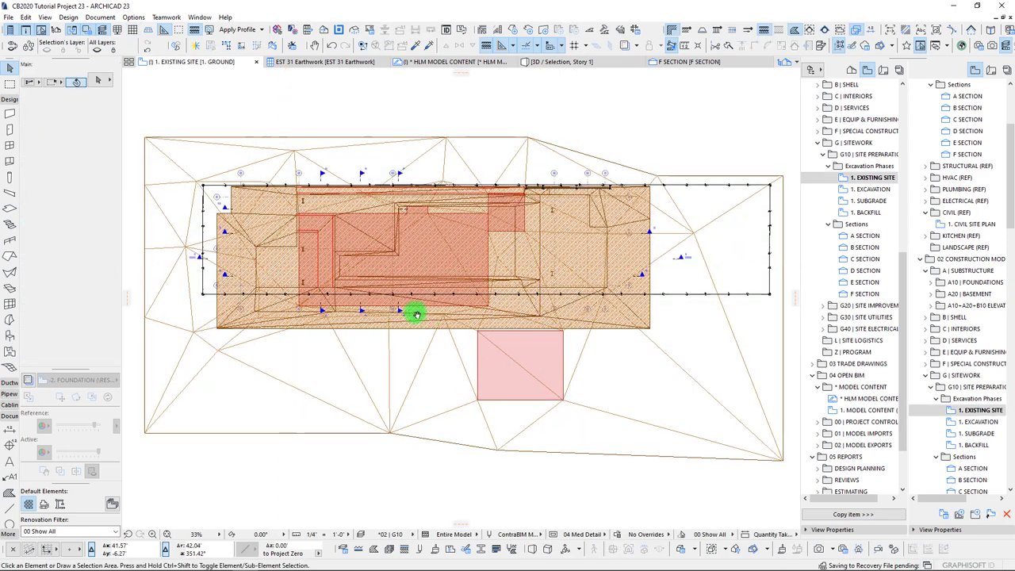
Highlight the site topography mesh on the existing site plan to review its full extent, and deselect it.
left_click(216, 159)
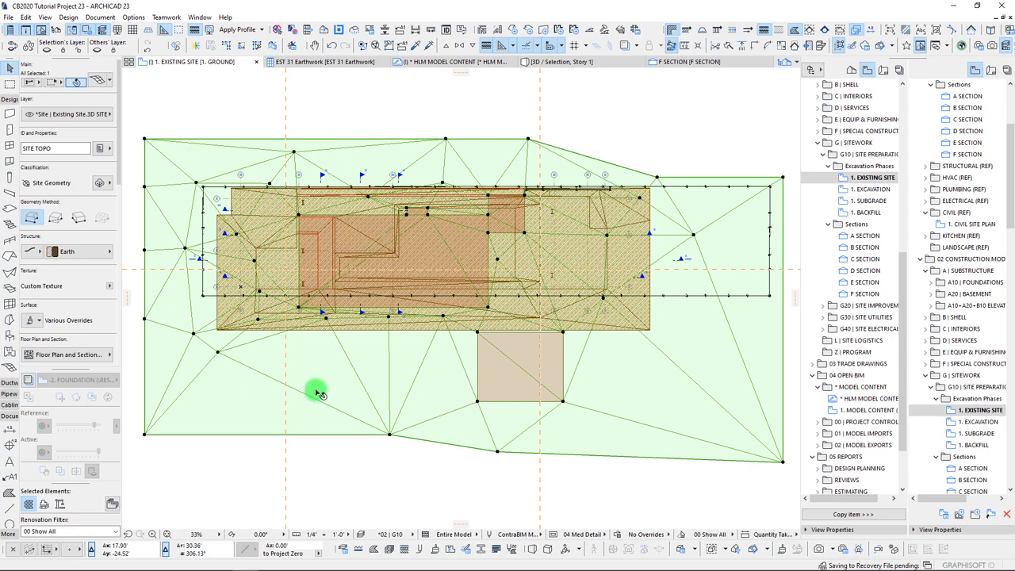
scroll(360, 395, "down", 3)
scroll(403, 340, "up", 2)
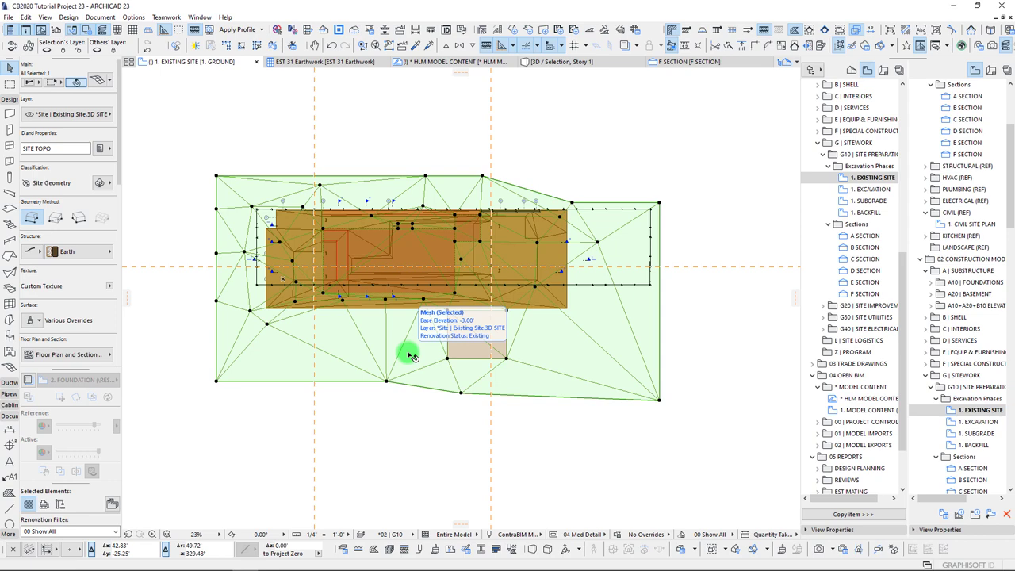
key("Escape")
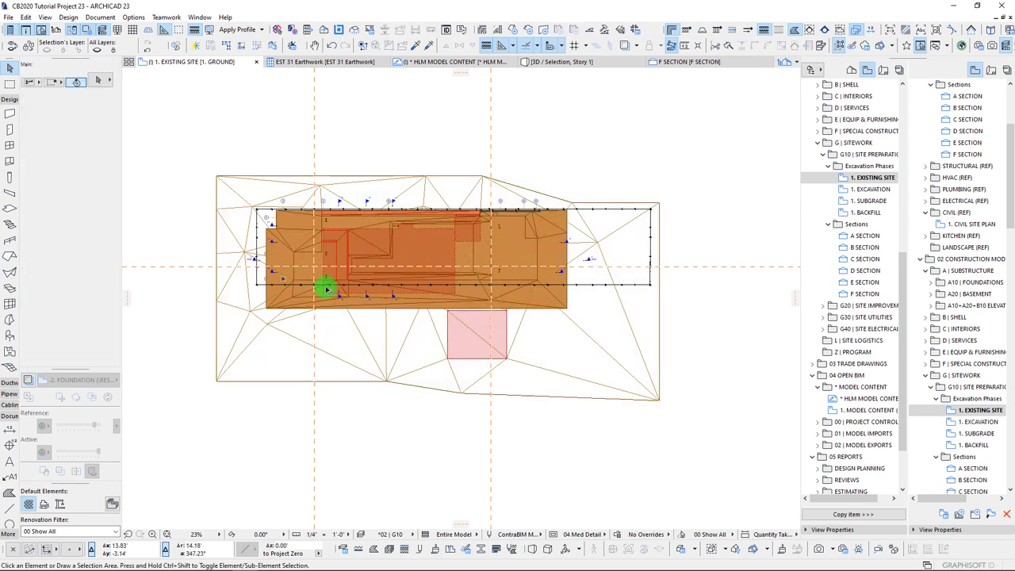
Pick up the site topography's settings for a new mesh and show the 1. CIVIL SITE PLAN view as trace reference.
scroll(333, 288, "up", 2)
scroll(865, 218, "up", 10)
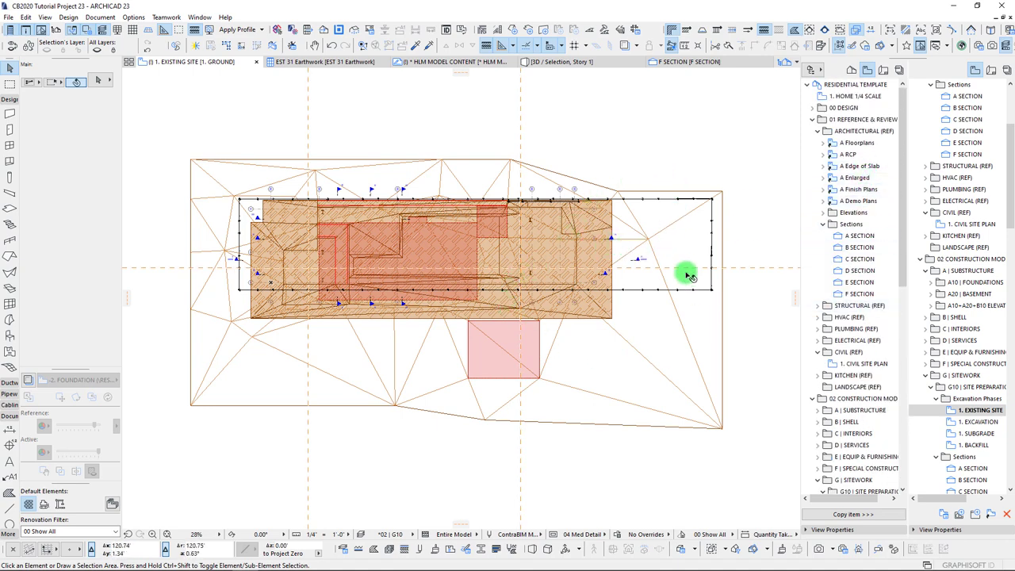
left_click(683, 330, "alt")
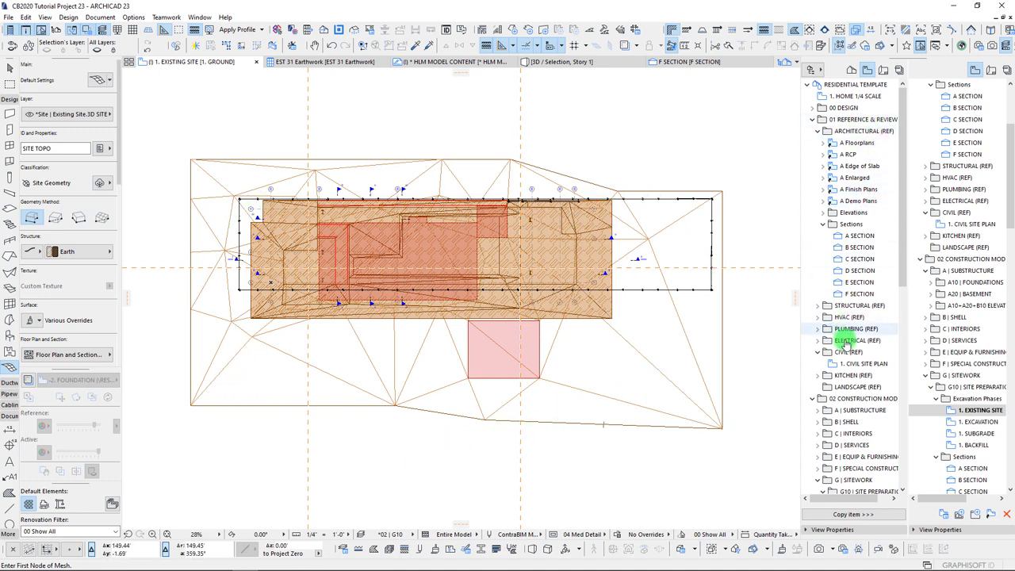
left_click(29, 380)
left_click(83, 380)
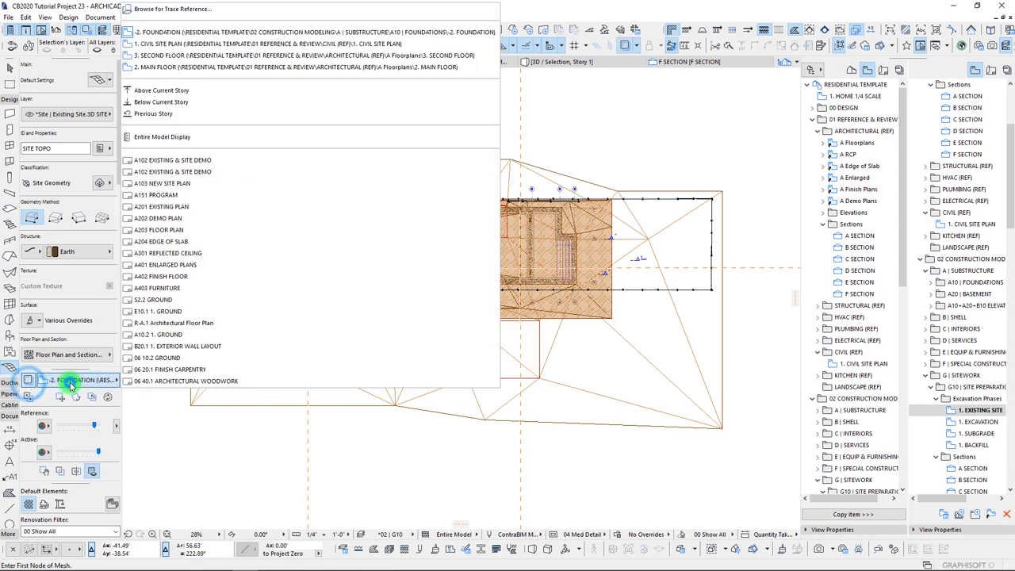
left_click(178, 44)
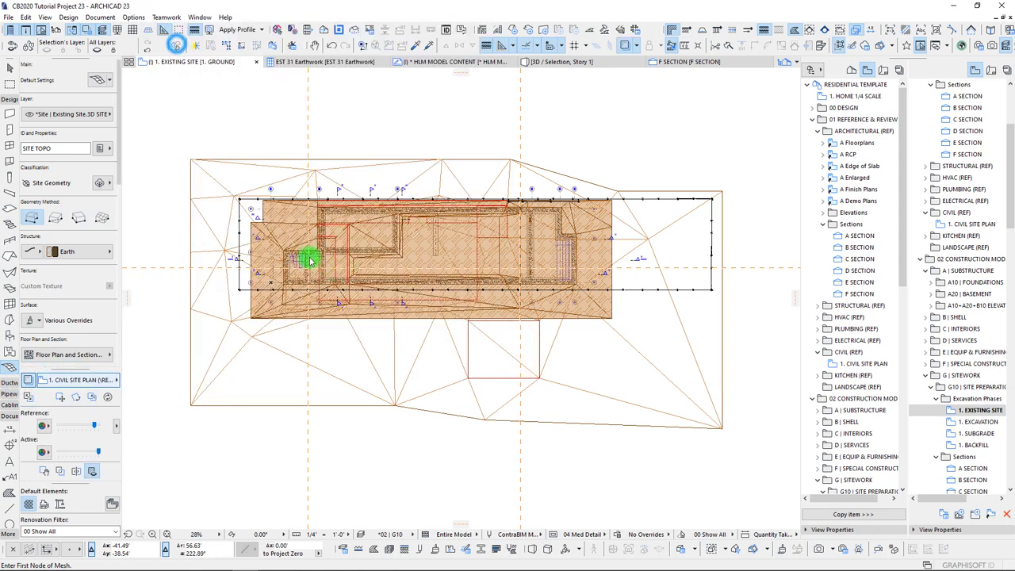
Start the new mesh outline at the property's upper-left corner and run it down to the lower-left fence corner.
left_click(238, 199)
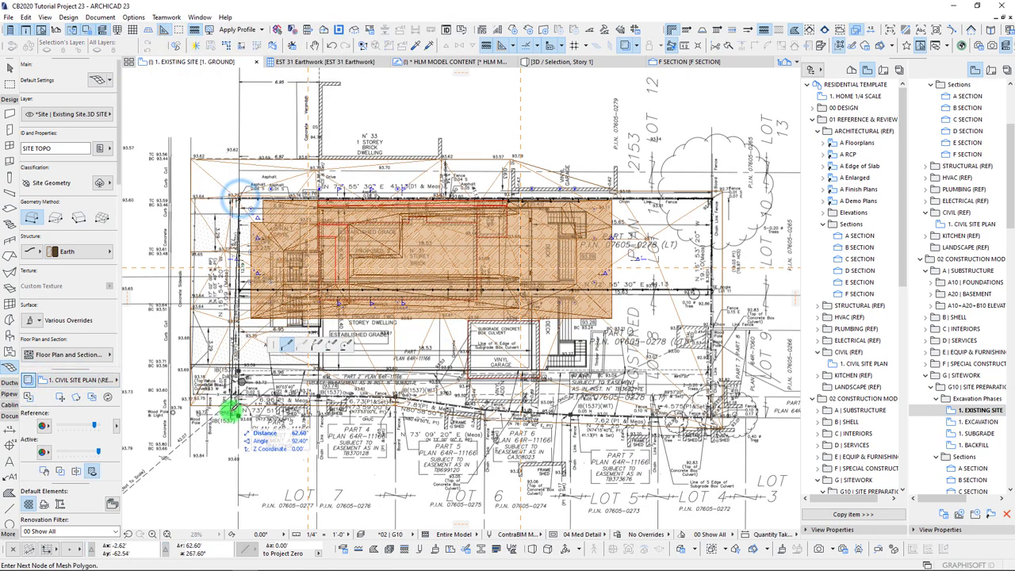
scroll(236, 386, "up", 4)
scroll(235, 401, "up", 3)
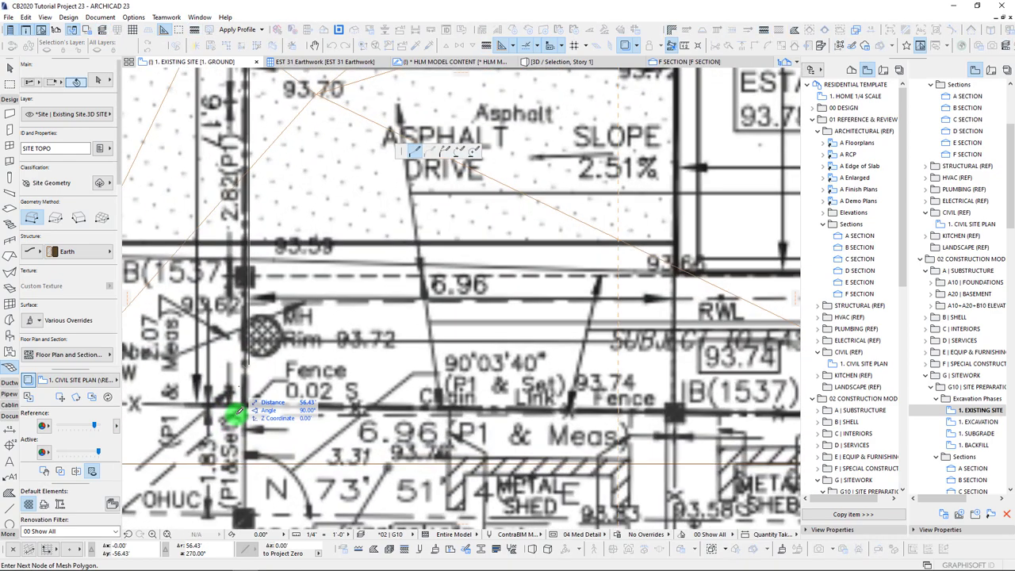
scroll(249, 406, "up", 5)
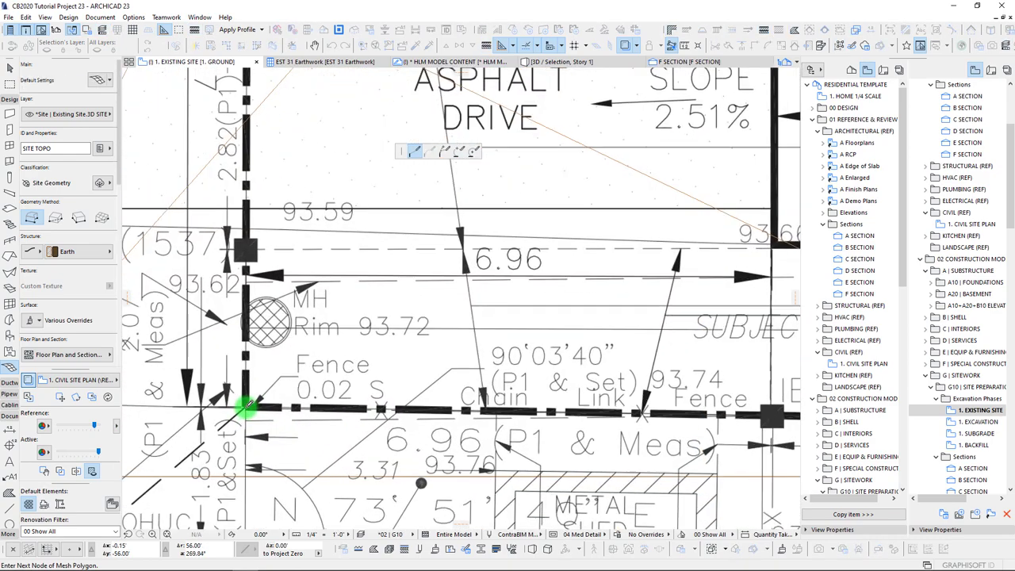
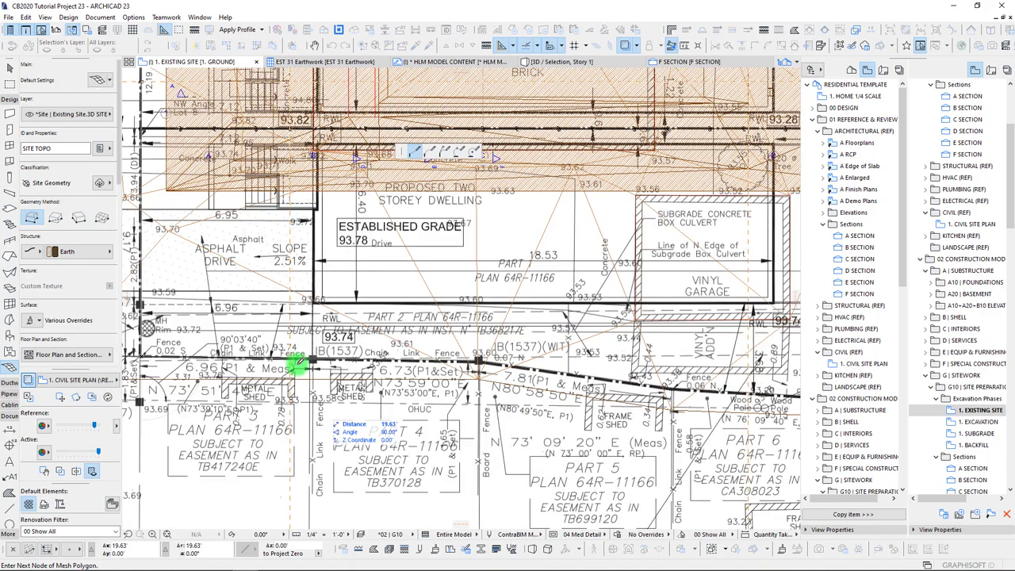
Trace the mesh outline along the lower fence line through the bends at 93.60 and 93.38 to the corner at 93.01.
scroll(460, 354, "up", 5)
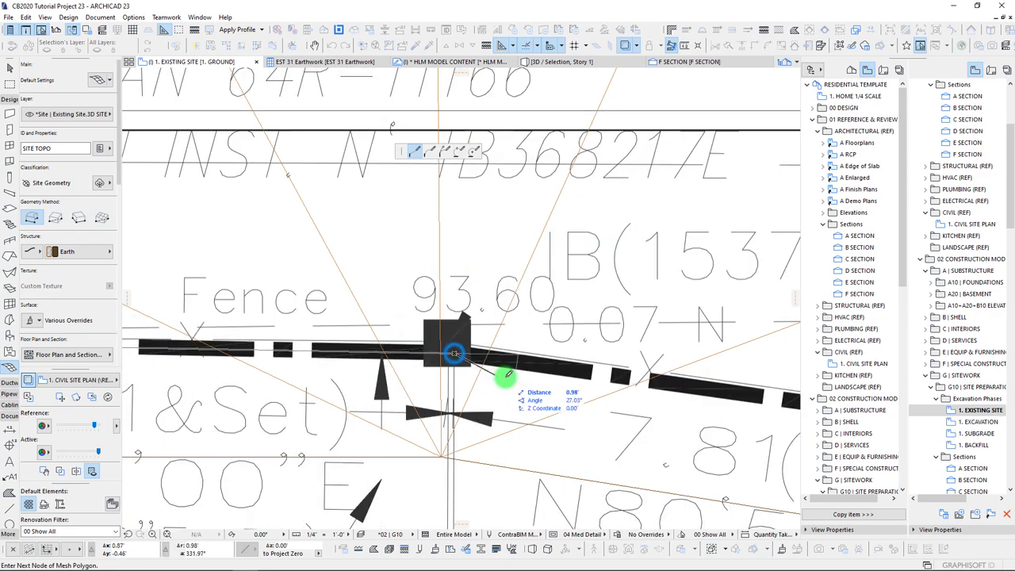
scroll(508, 376, "down", 5)
scroll(394, 326, "up", 5)
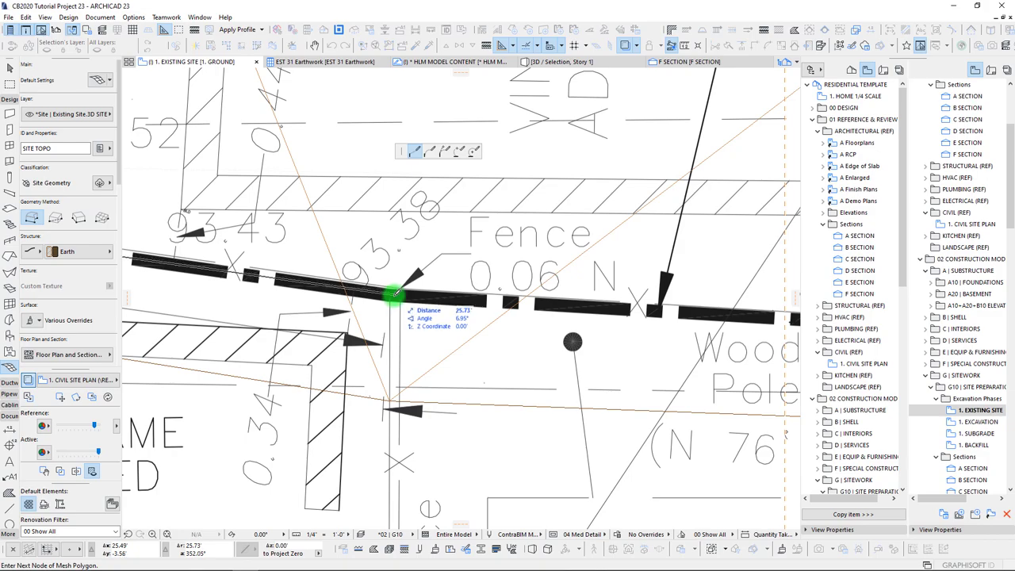
scroll(516, 337, "down", 5)
scroll(555, 369, "up", 5)
scroll(388, 359, "up", 5)
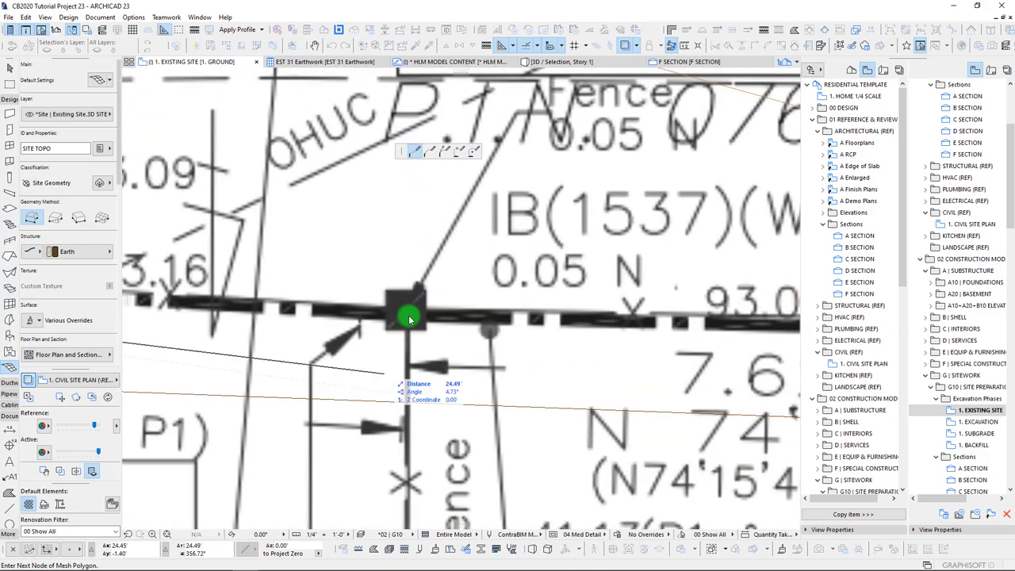
scroll(490, 334, "down", 5)
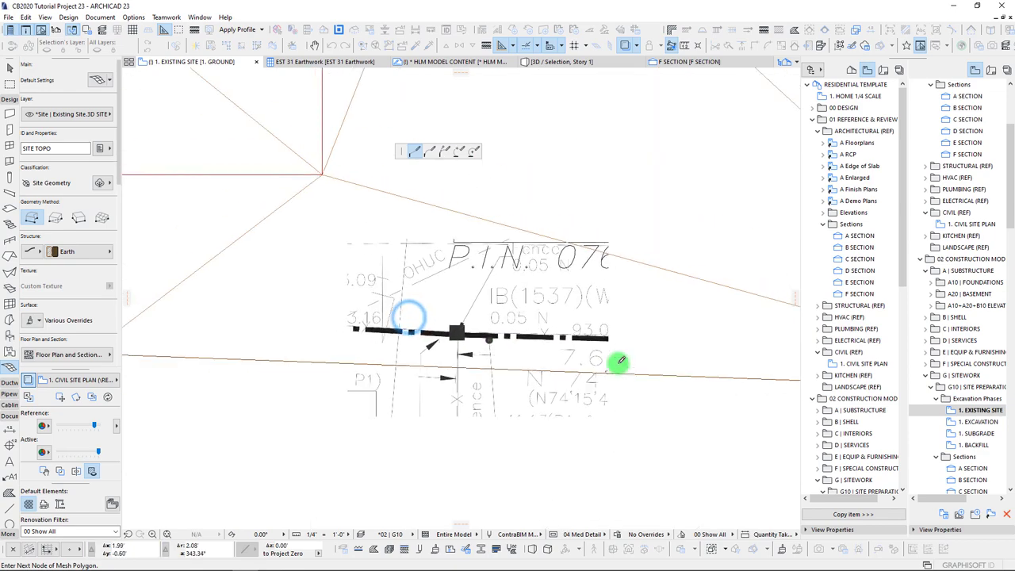
middle_click_drag(585, 358, 458, 388)
scroll(578, 363, "up", 5)
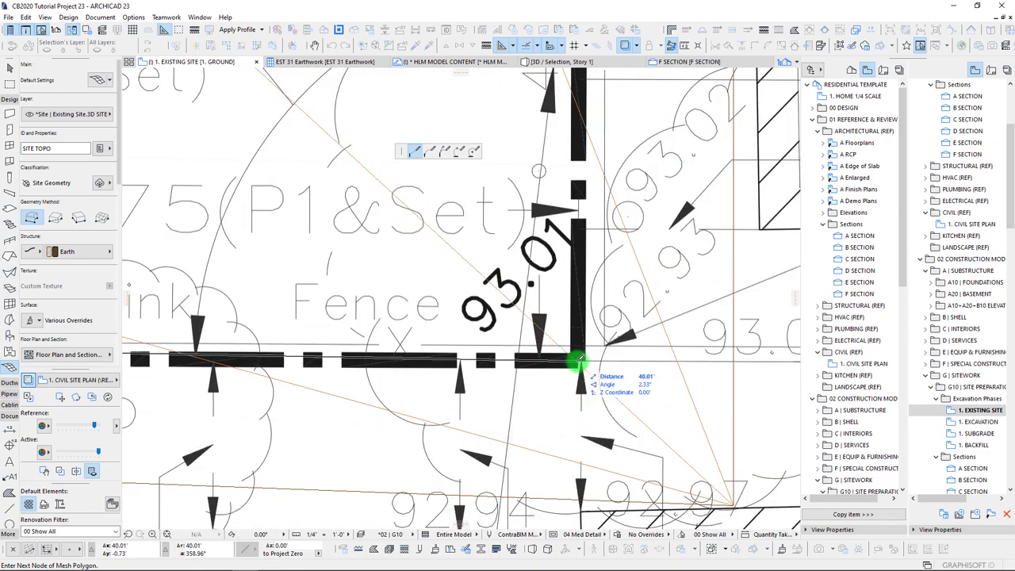
Extend the mesh outline up the rear property line, past SE Angle Lot 11, to the upper-right corner marked 92.84.
scroll(581, 314, "down", 5)
scroll(587, 326, "up", 2)
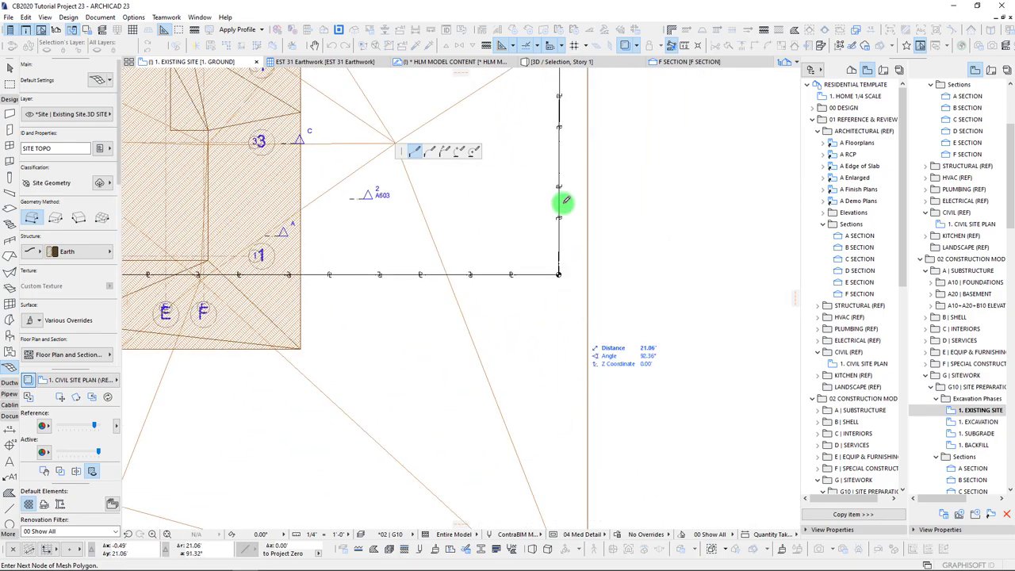
scroll(564, 195, "down", 3)
middle_click_drag(564, 125, 580, 272)
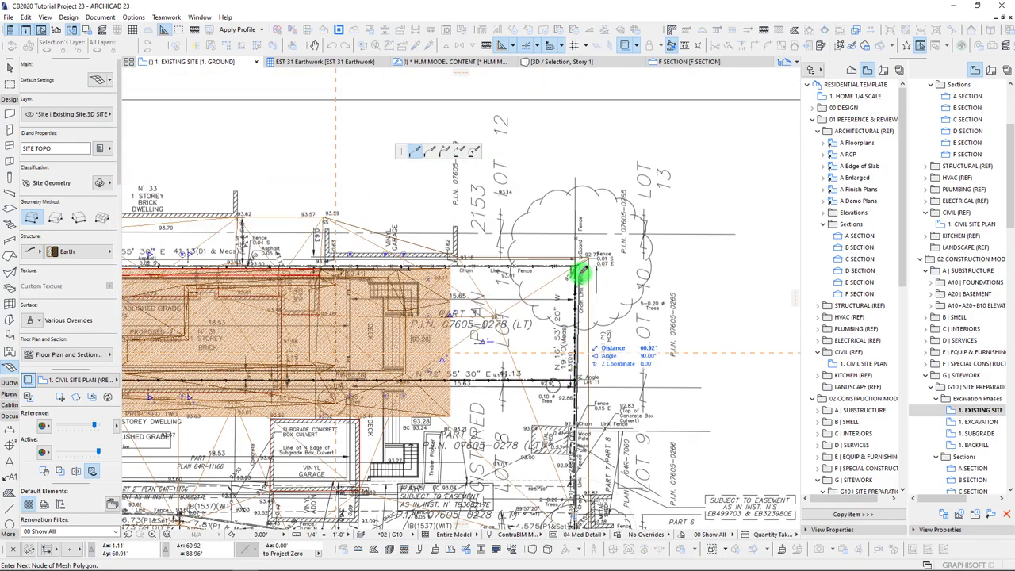
scroll(580, 271, "up", 3)
scroll(581, 262, "up", 3)
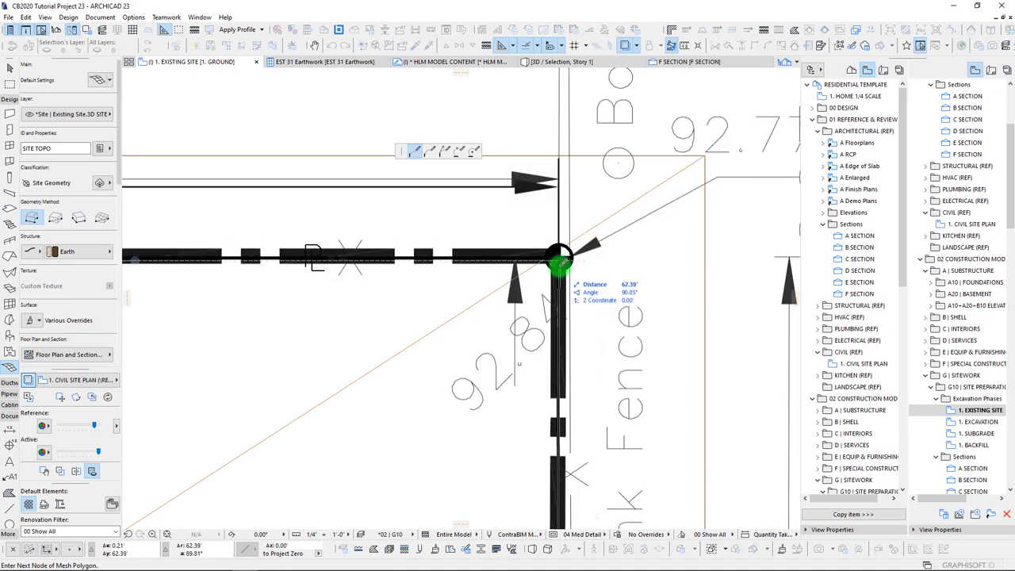
scroll(560, 264, "down", 4)
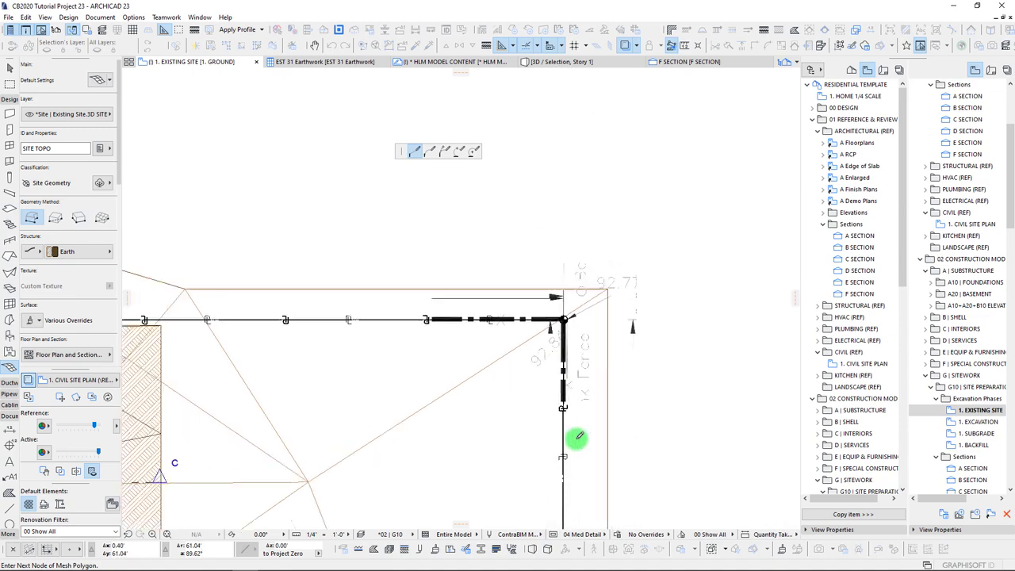
scroll(528, 297, "up", 5)
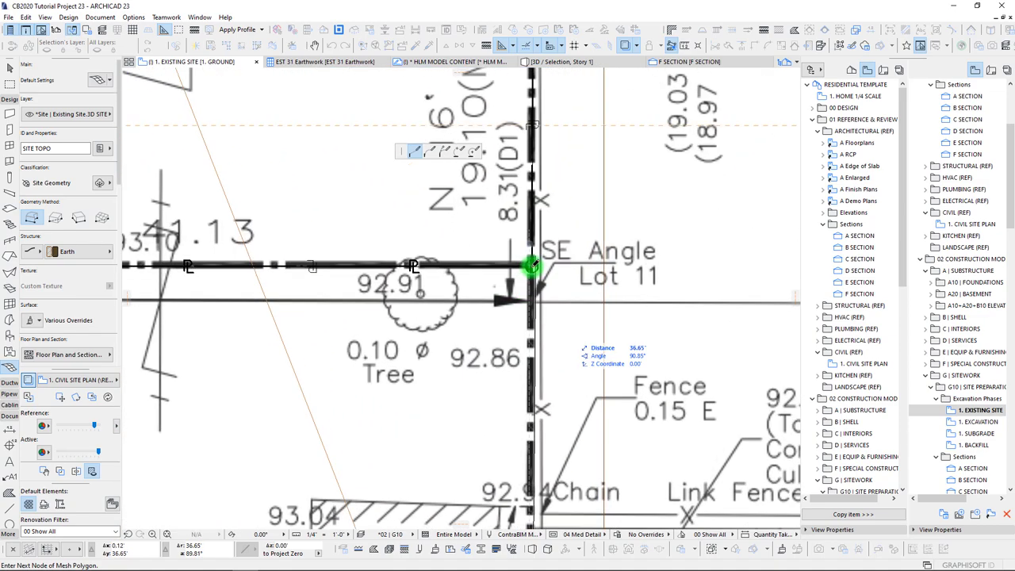
scroll(548, 182, "down", 3)
middle_click_drag(548, 179, 562, 476)
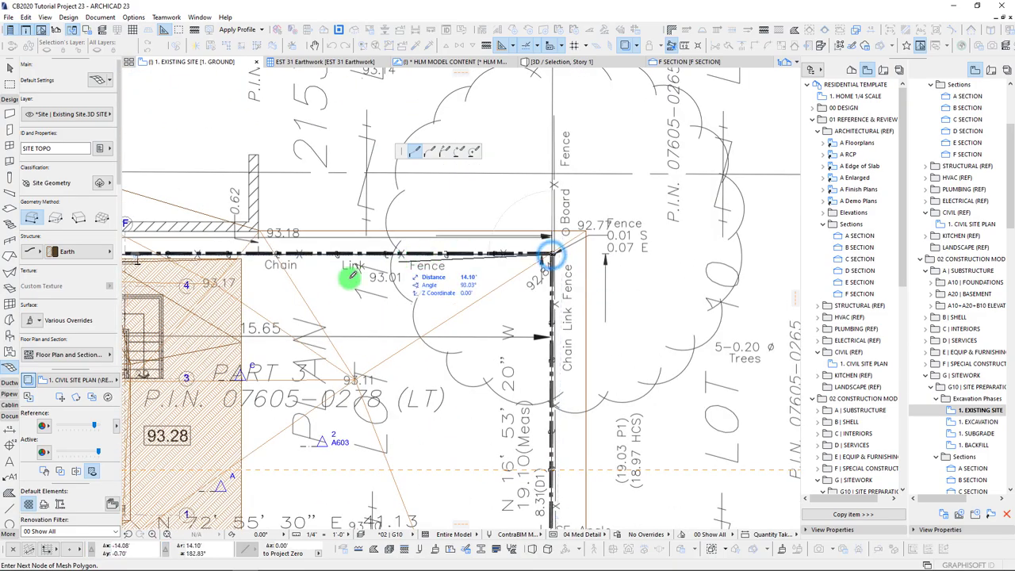
Run the mesh outline along the upper property line and close it at the starting corner beside 93.72.
scroll(352, 277, "down", 3)
scroll(585, 272, "up", 4)
scroll(622, 260, "up", 3)
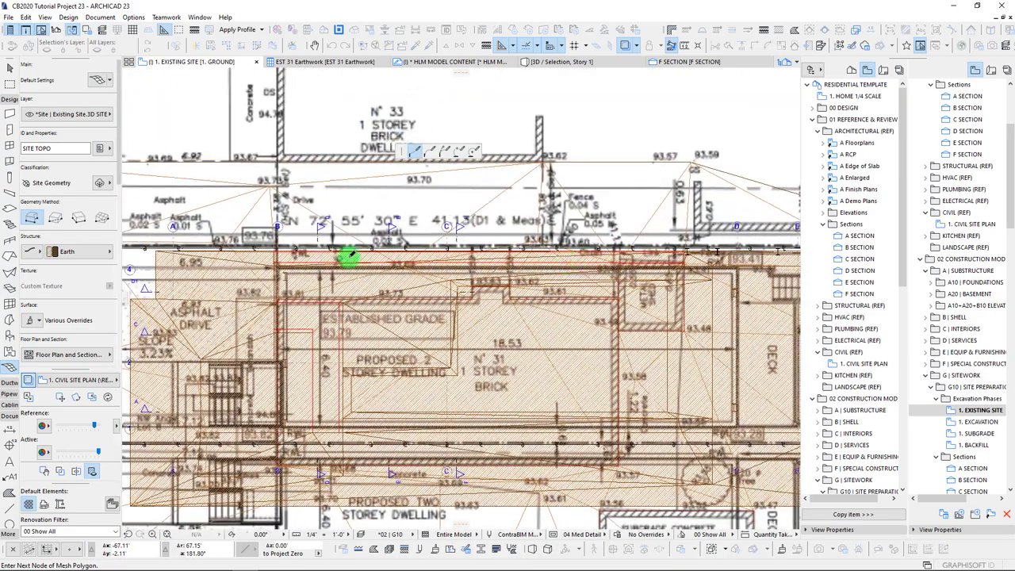
middle_click_drag(184, 252, 428, 251)
left_click(353, 249)
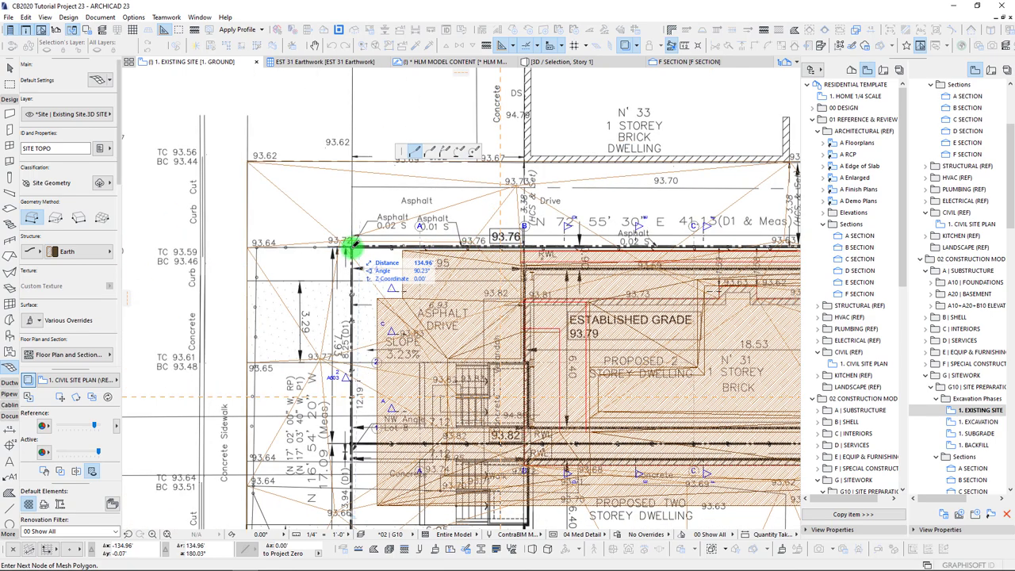
scroll(353, 252, "down", 4)
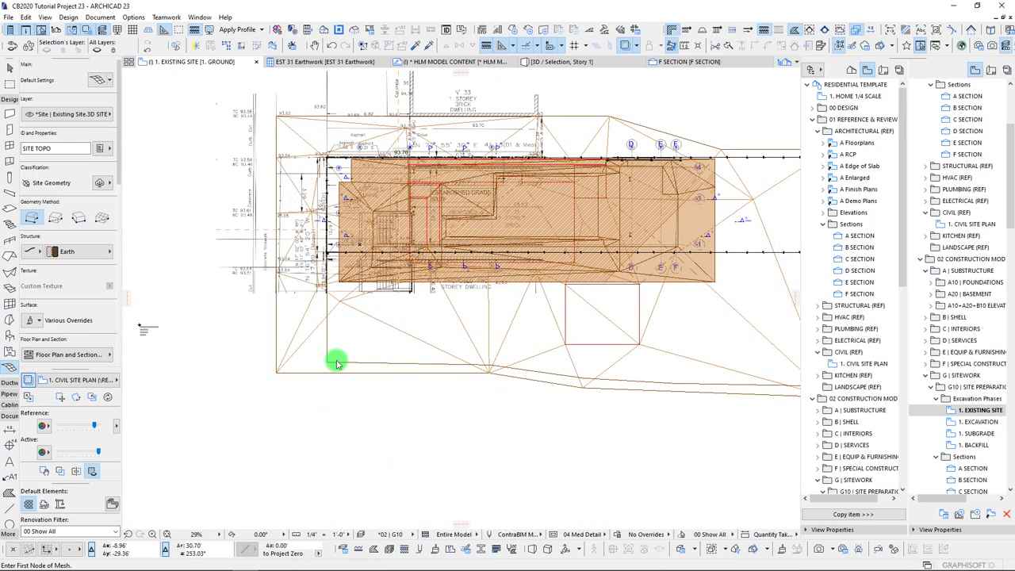
Make the new property boundary mesh a solid body and set its ID to SITE GRADE.
left_click(339, 365, "shift")
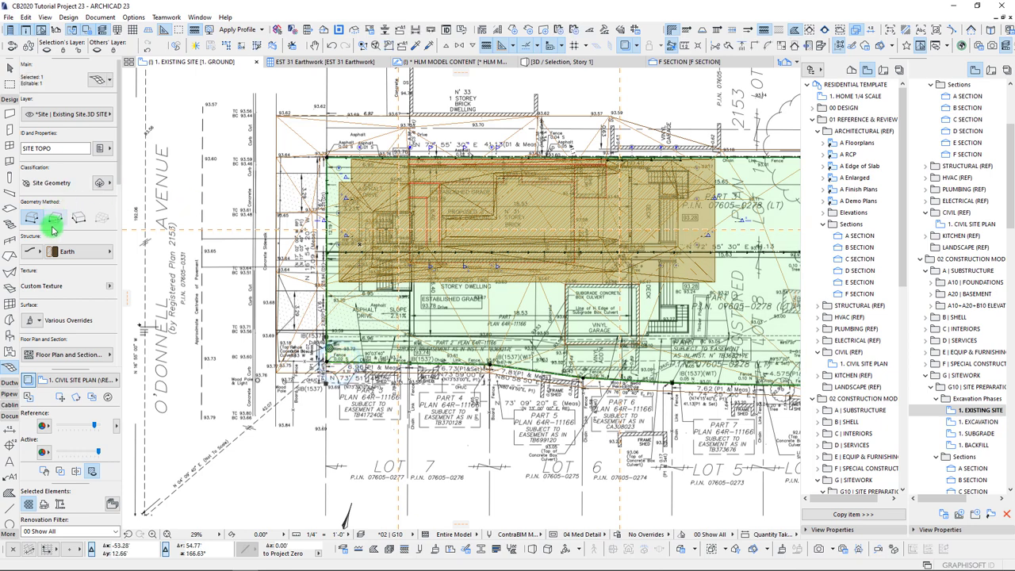
left_click(80, 252)
left_click(58, 148)
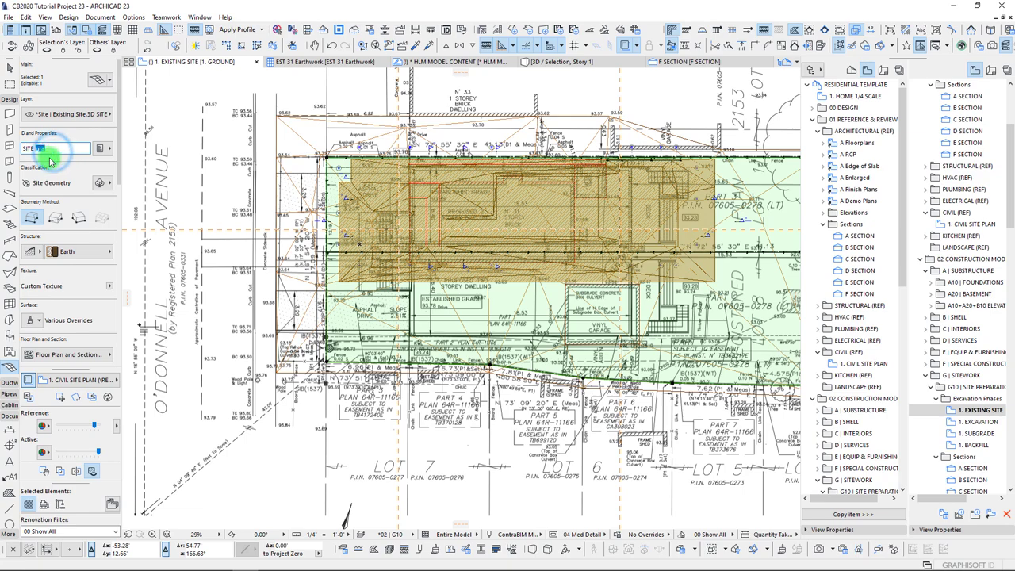
Add the SITE TOPO and EXCAVATION - GENERAL meshes to the selection and show all three meshes in 3D.
scroll(506, 287, "down", 4)
middle_click_drag(561, 283, 474, 283)
scroll(471, 279, "up", 3)
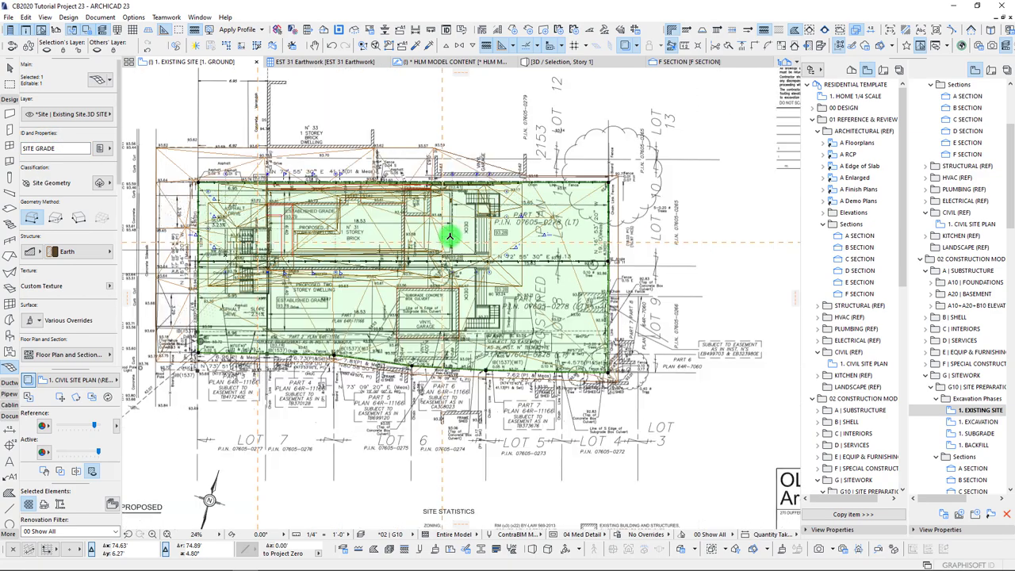
left_click(167, 155, "shift")
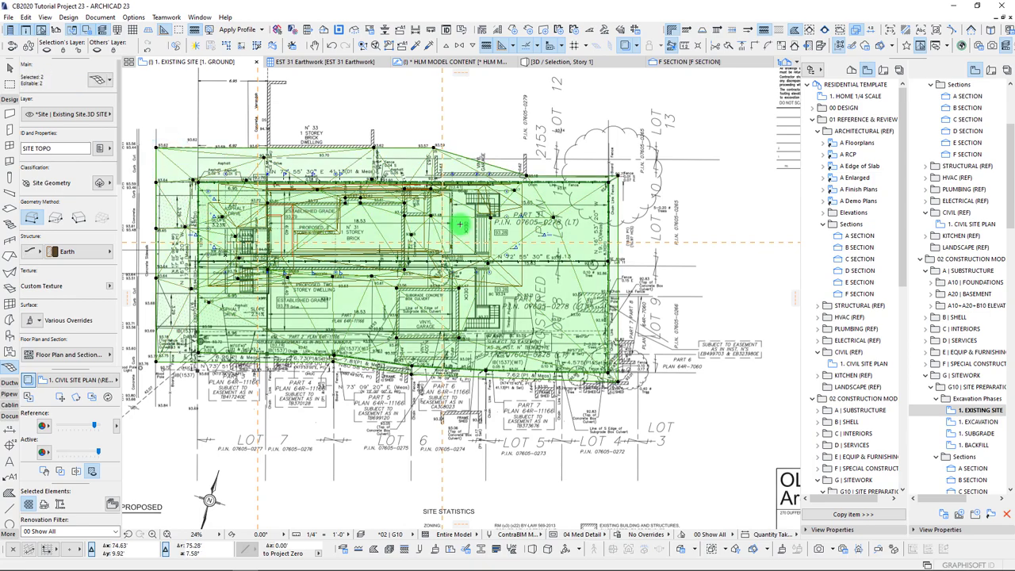
scroll(462, 230, "up", 2)
scroll(584, 351, "up", 1)
left_click(587, 354, "shift")
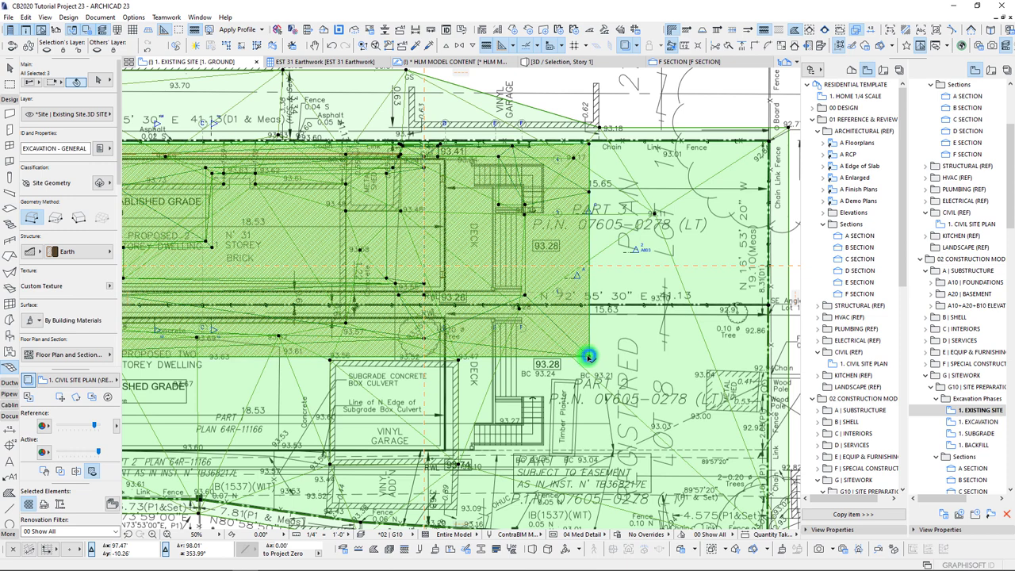
key("F5")
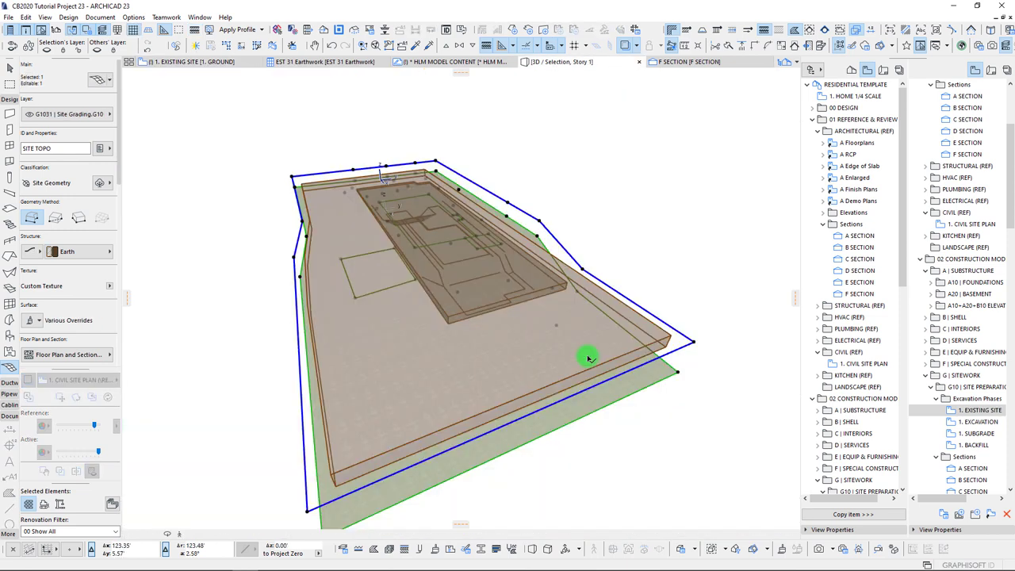
Move the SITE GRADE mesh vertically so its top surface sits just above the site topography.
middle_click_drag(589, 359, 548, 320, "shift")
left_click(577, 234)
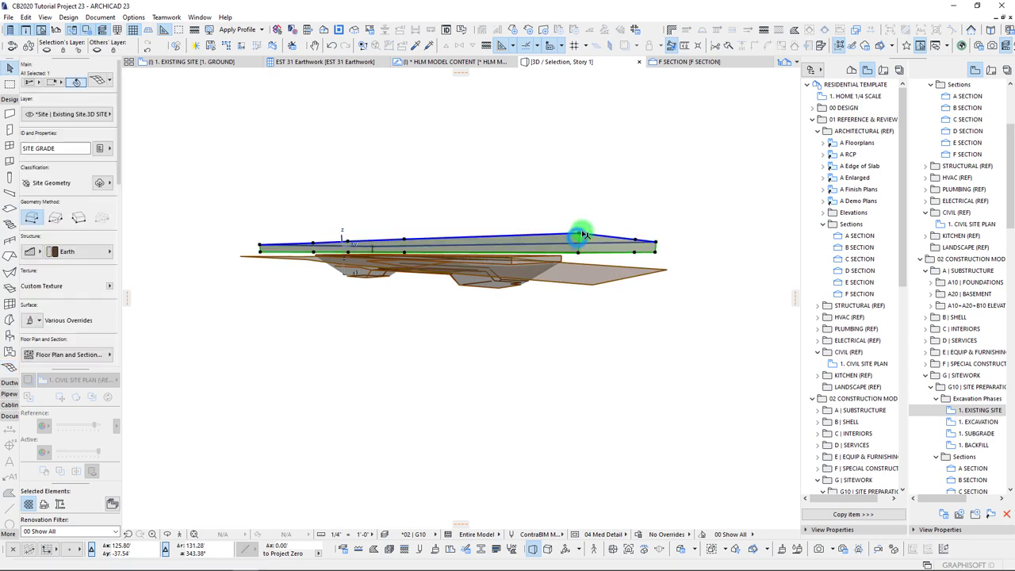
middle_click_drag(188, 244, 389, 276, "shift")
left_click(412, 265)
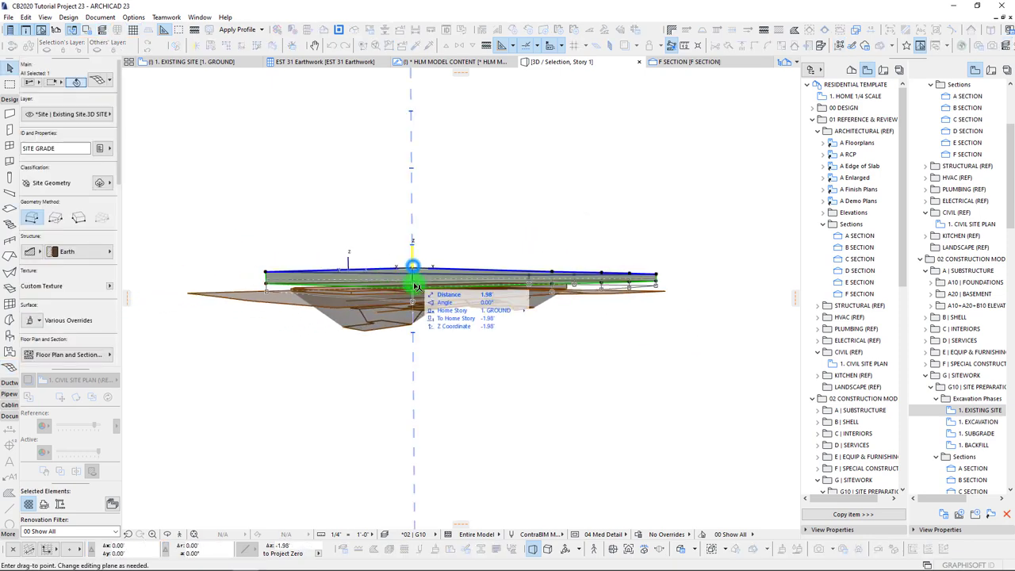
left_click(415, 361)
left_click(413, 362)
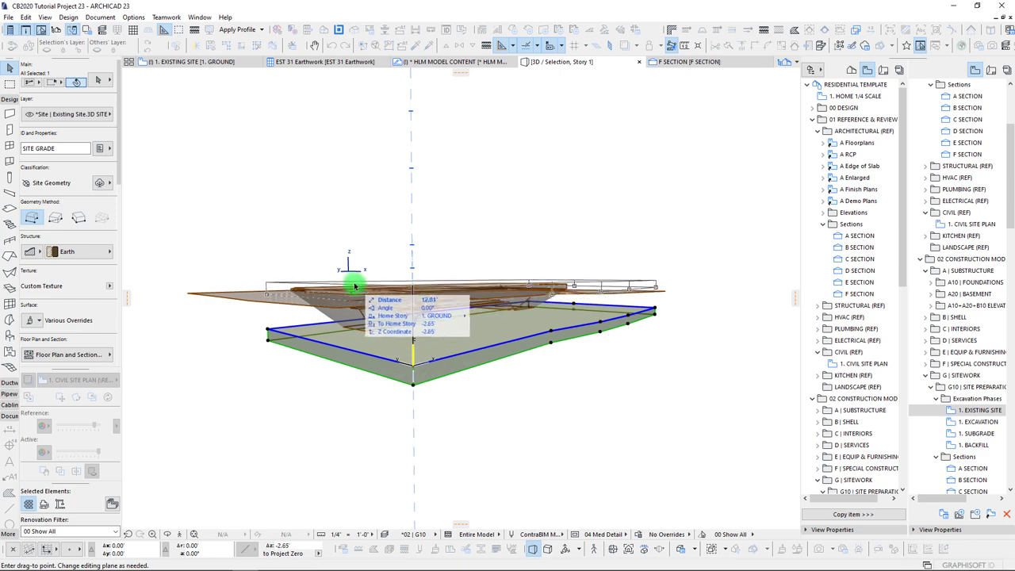
scroll(355, 287, "up", 3)
left_click(368, 299)
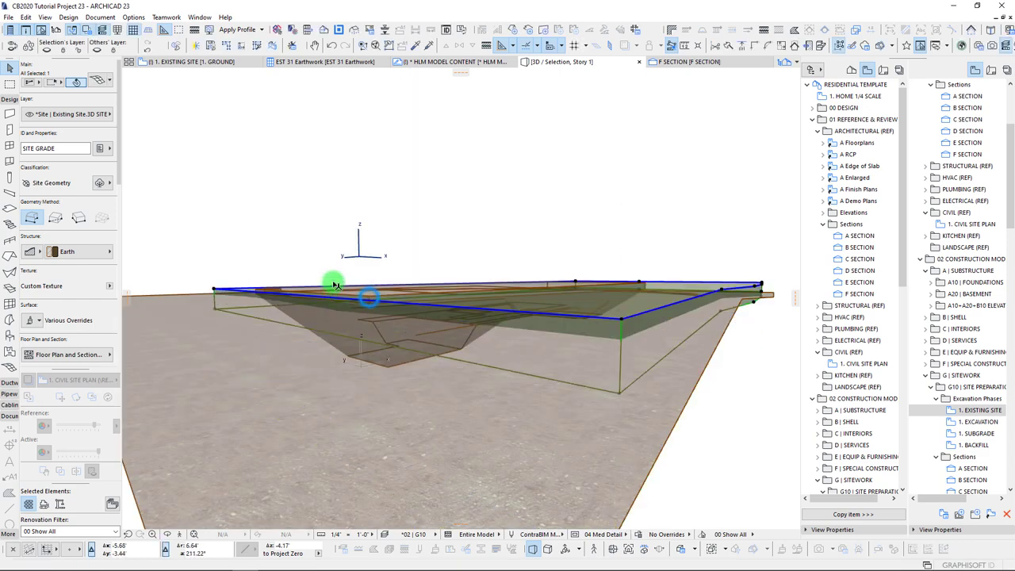
Stretch the SITE GRADE mesh's base down below the excavation, to a height of about 10.09'.
middle_click_drag(341, 328, 486, 301, "shift")
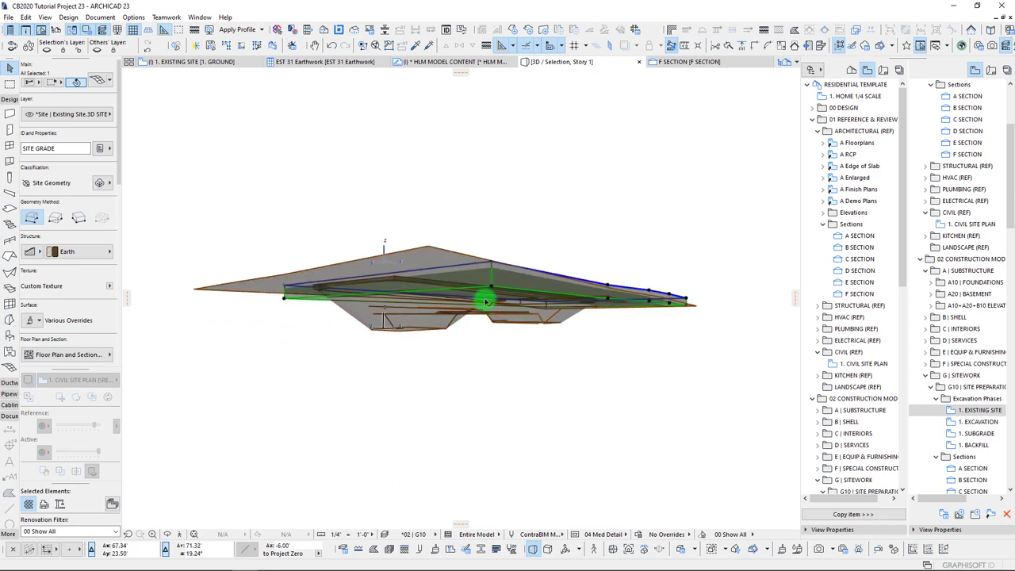
left_click(492, 290)
left_click(429, 152)
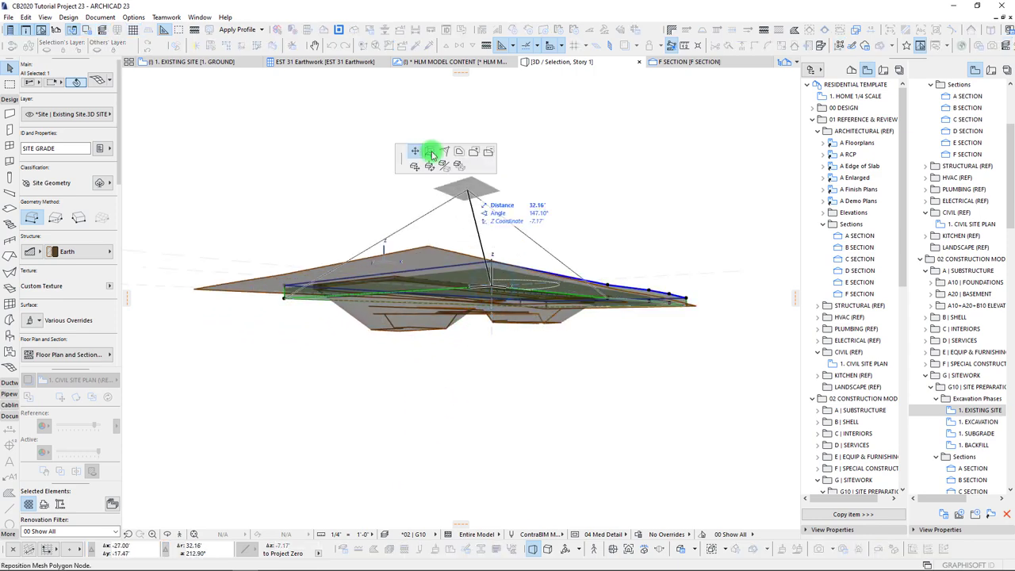
middle_click_drag(431, 353, 530, 332, "shift")
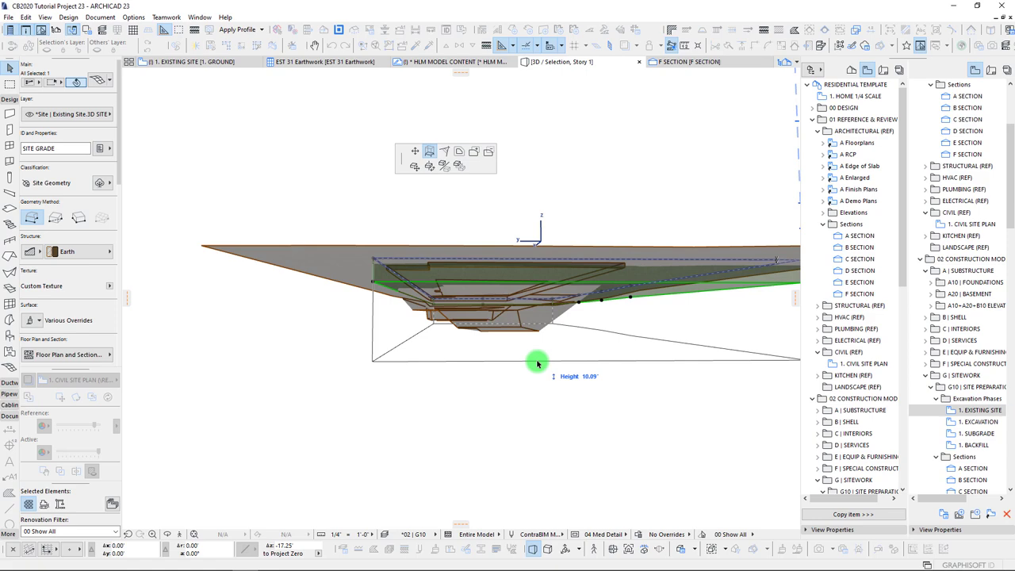
left_click(537, 363)
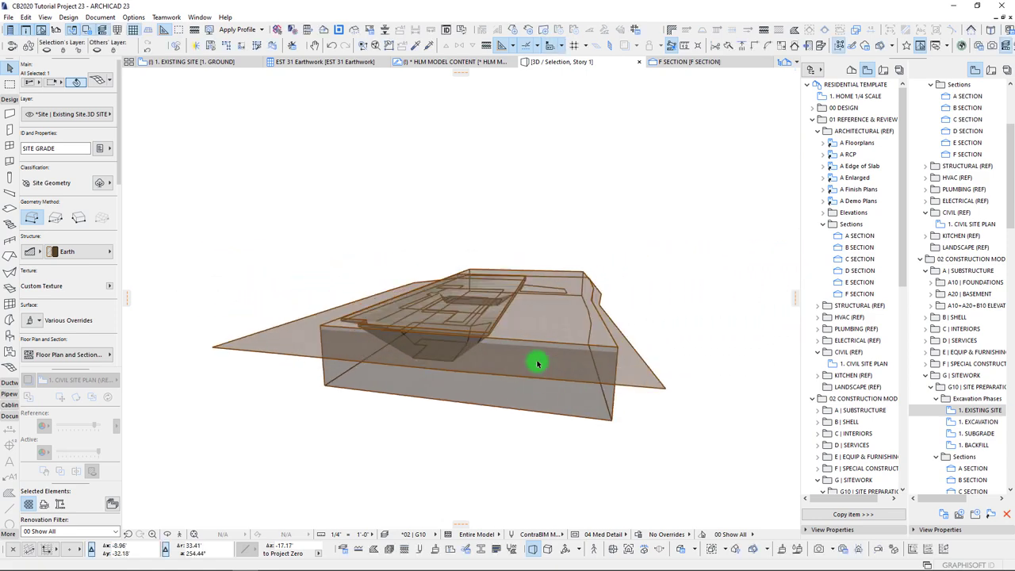
Subtract the SITE TOPO mesh from the SITE GRADE mesh using a Solid Element Operation with upward extrusion.
middle_click_drag(538, 364, 615, 261, "shift")
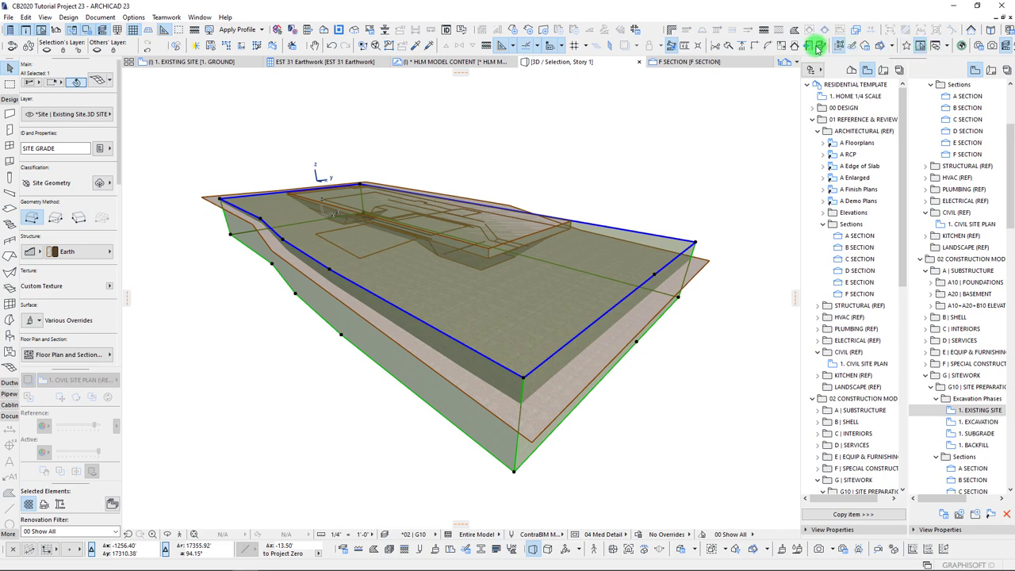
left_click(820, 48)
left_click_drag(242, 114, 205, 104)
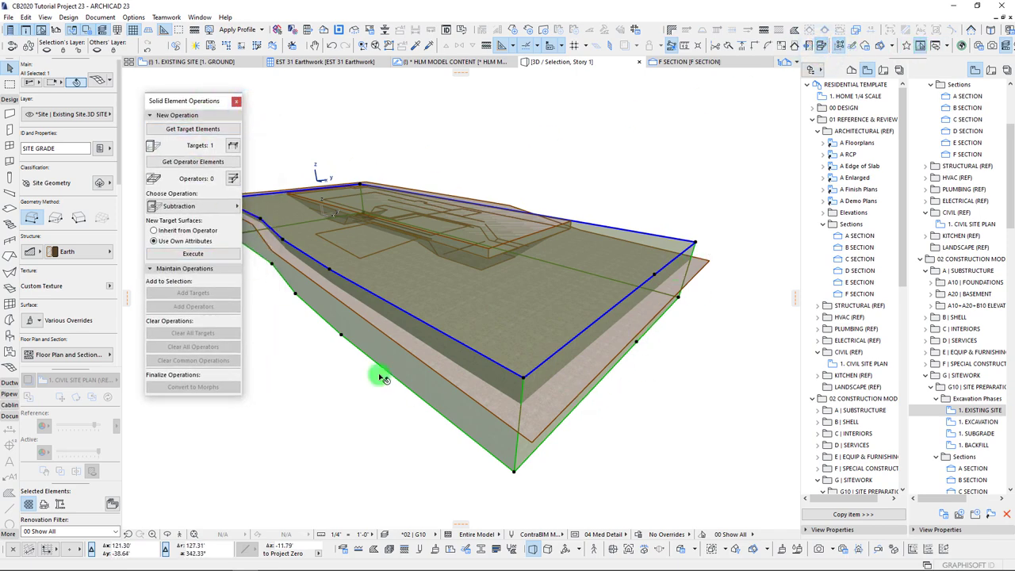
left_click(529, 442)
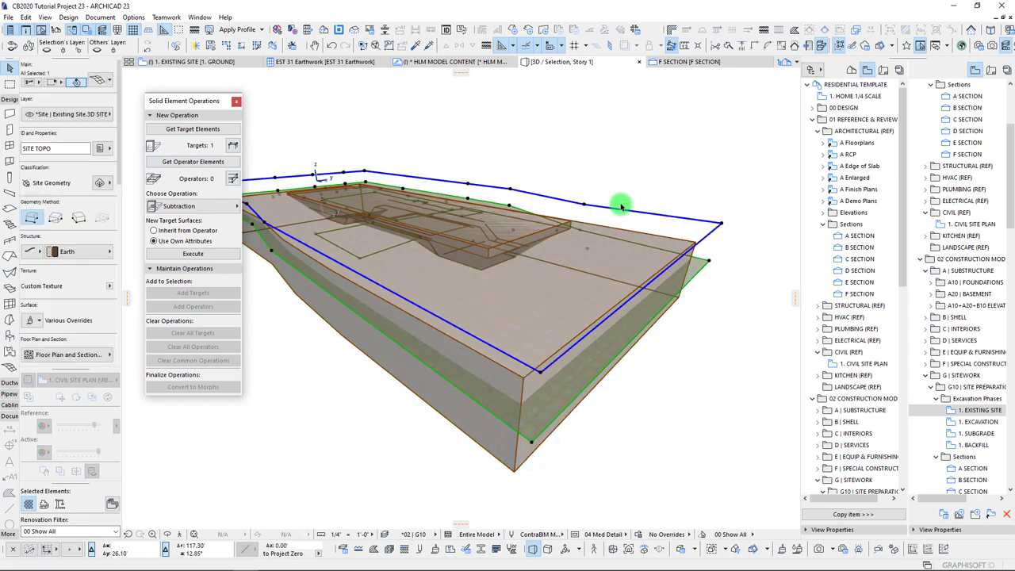
left_click(193, 161)
left_click(198, 207)
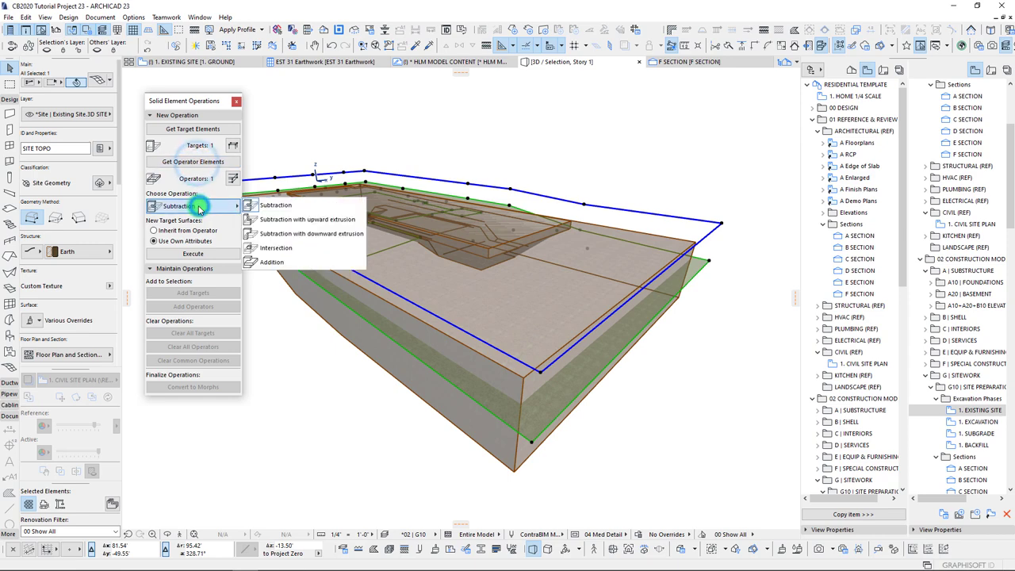
left_click(284, 221)
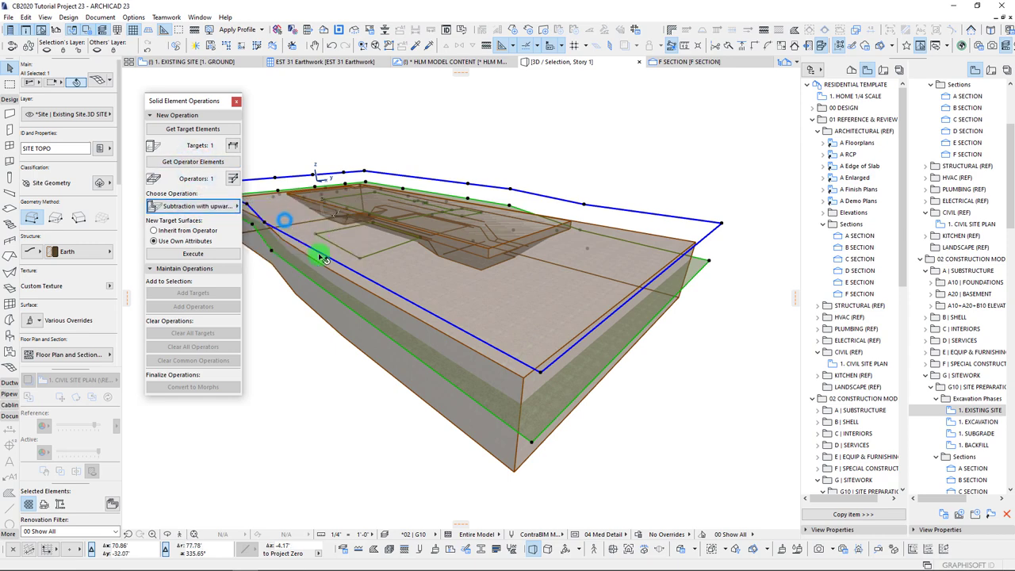
left_click(193, 253)
Trim the EXCAVATION - GENERAL mesh with SITE TOPO as the operator, using subtraction with upward extrusion.
middle_click_drag(315, 326, 538, 270, "shift")
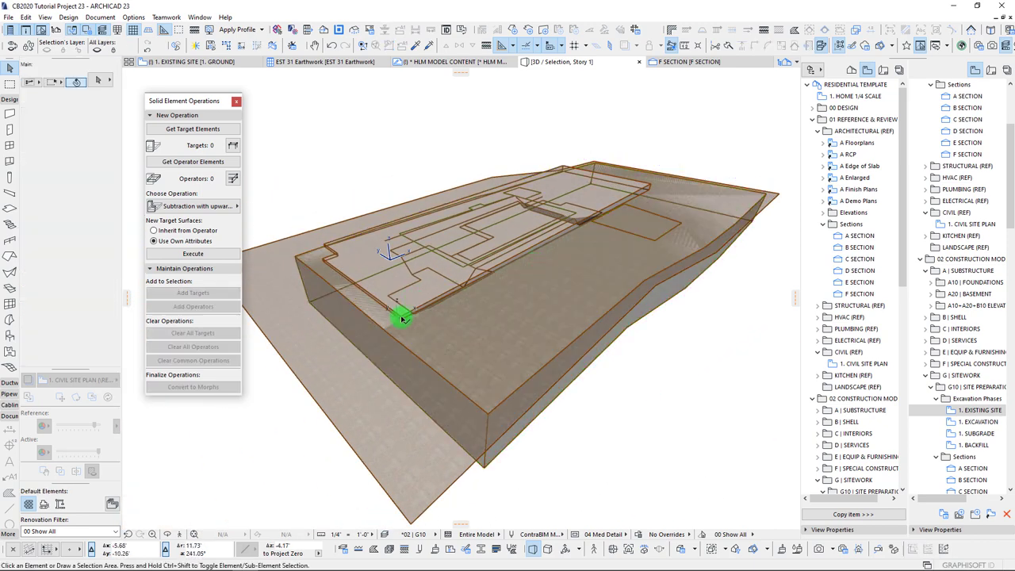
left_click(400, 317)
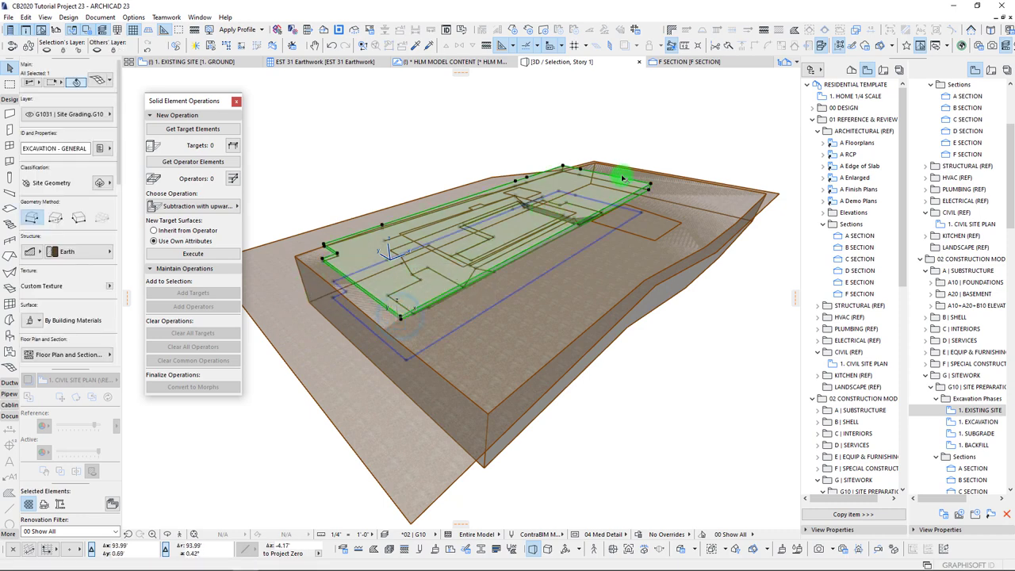
middle_click_drag(372, 264, 651, 187, "shift")
middle_click_drag(432, 171, 420, 197, "shift")
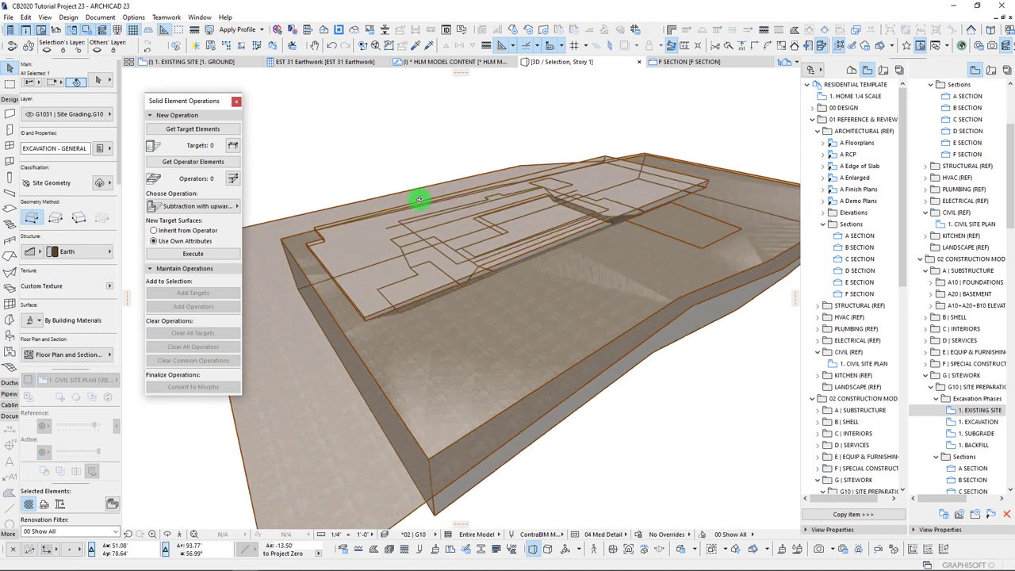
left_click(188, 133)
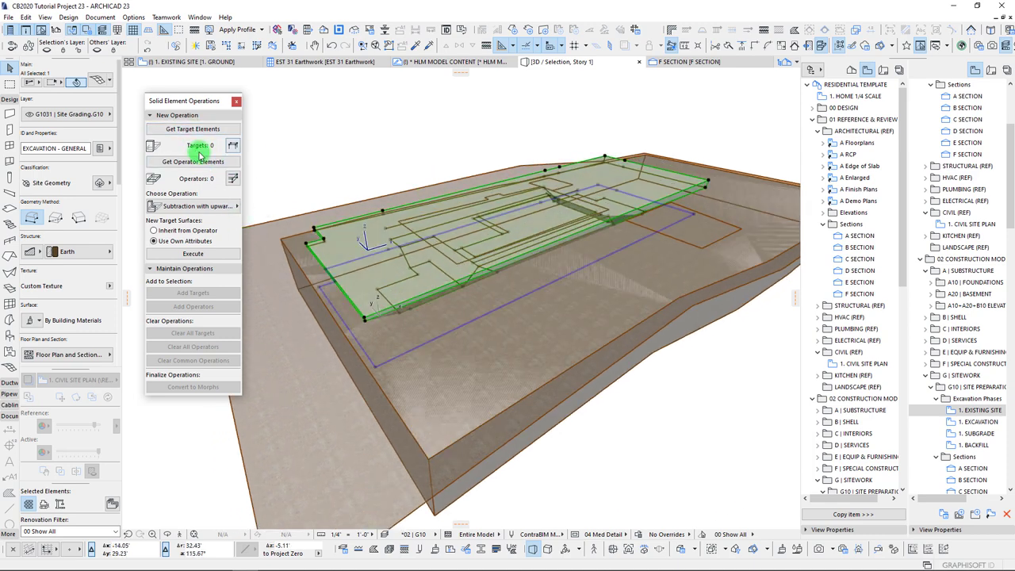
left_click(186, 131)
middle_click_drag(308, 240, 362, 212)
left_click(281, 234)
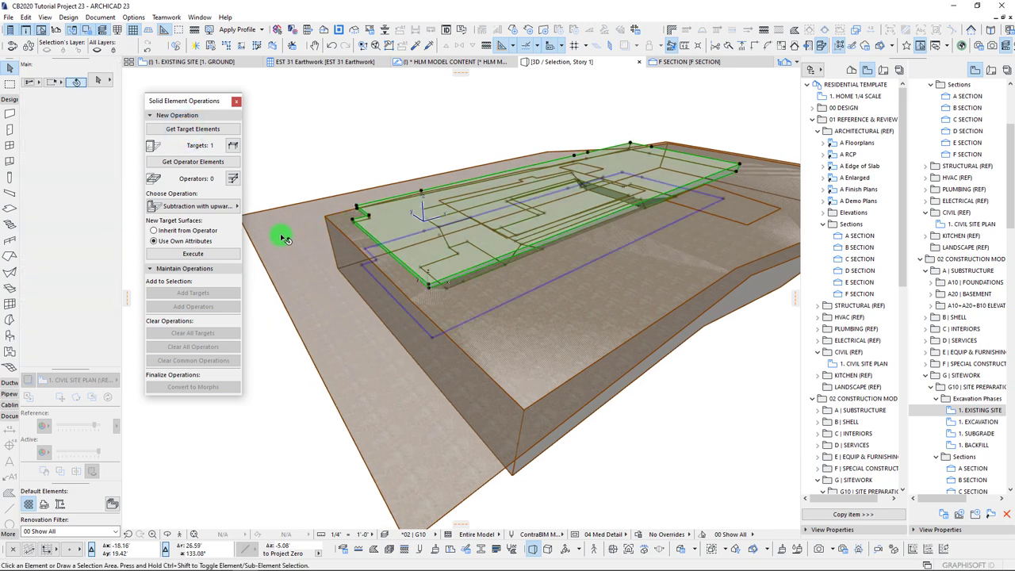
left_click(187, 162)
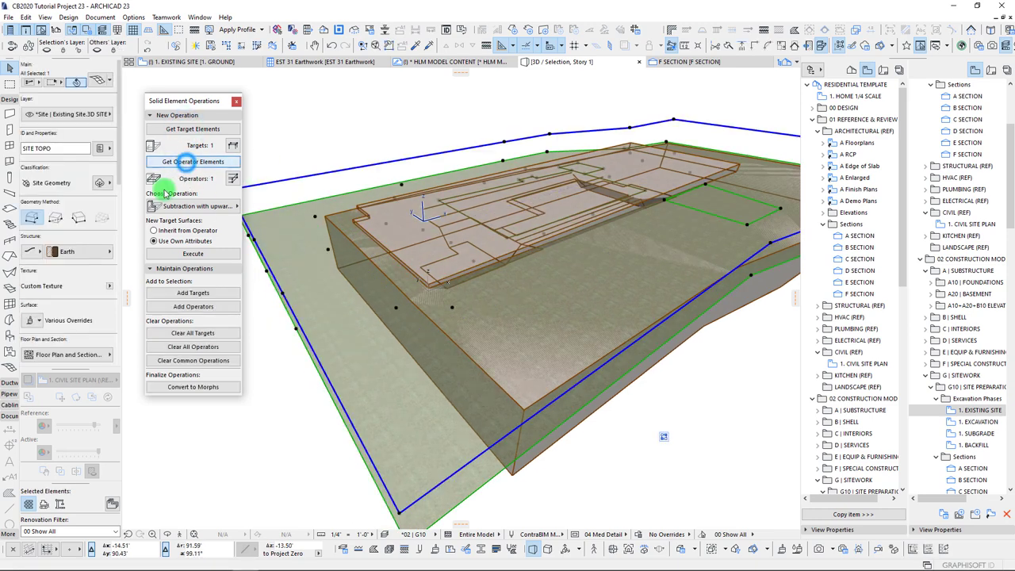
left_click(196, 259)
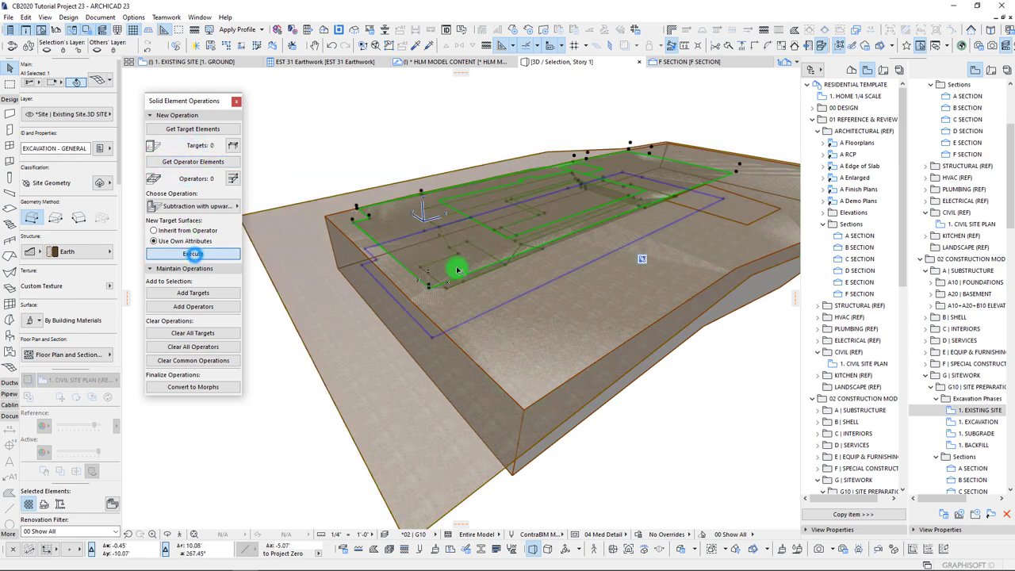
Cut the EXCAVATION - GENERAL mesh out of the SITE GRADE mesh with a plain Subtraction operation.
middle_click_drag(492, 273, 346, 293, "shift")
middle_click_drag(519, 293, 752, 323, "shift")
middle_click_drag(536, 245, 573, 343, "shift")
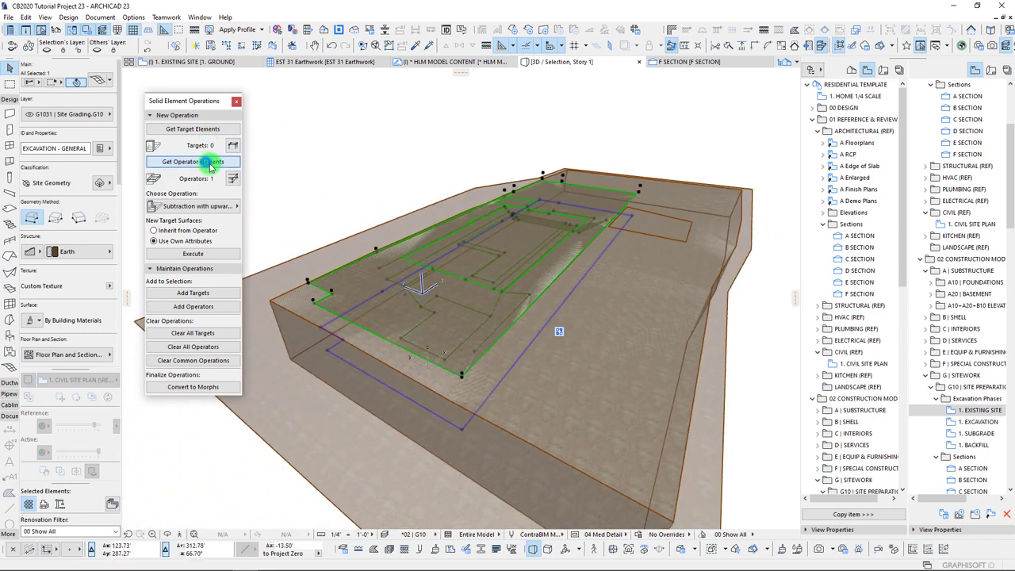
key("Escape")
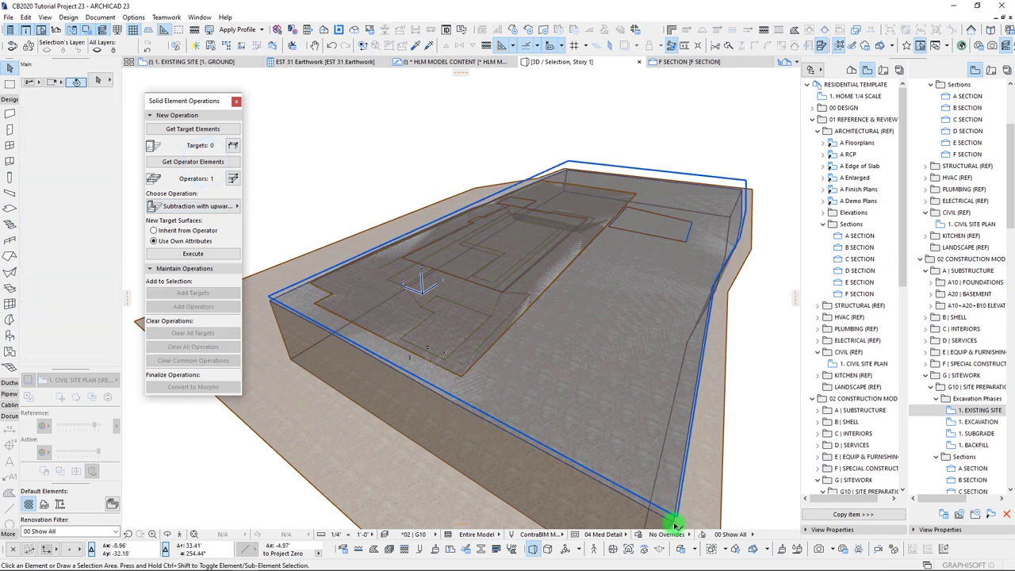
left_click(673, 525)
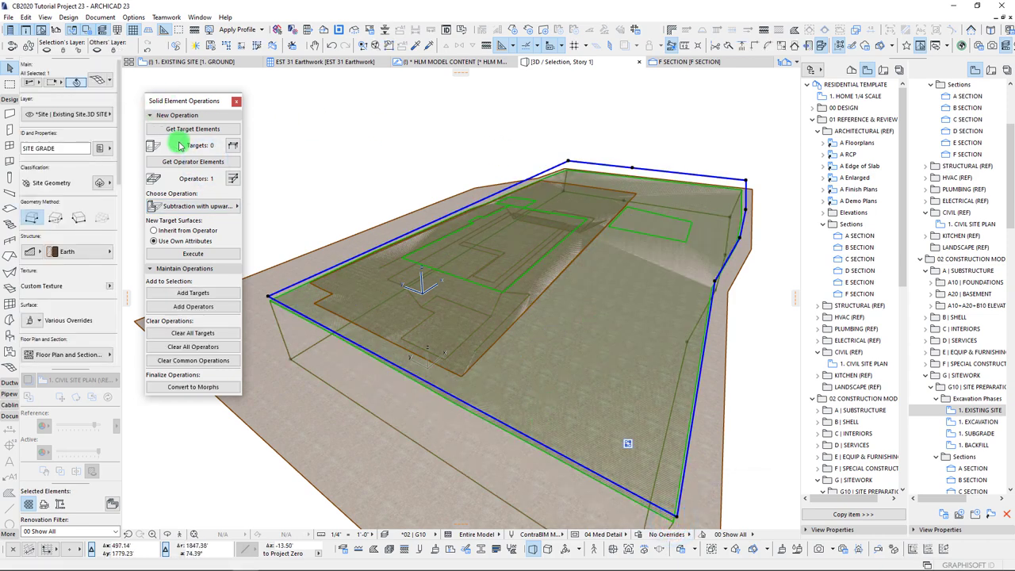
left_click(191, 133)
left_click(226, 206)
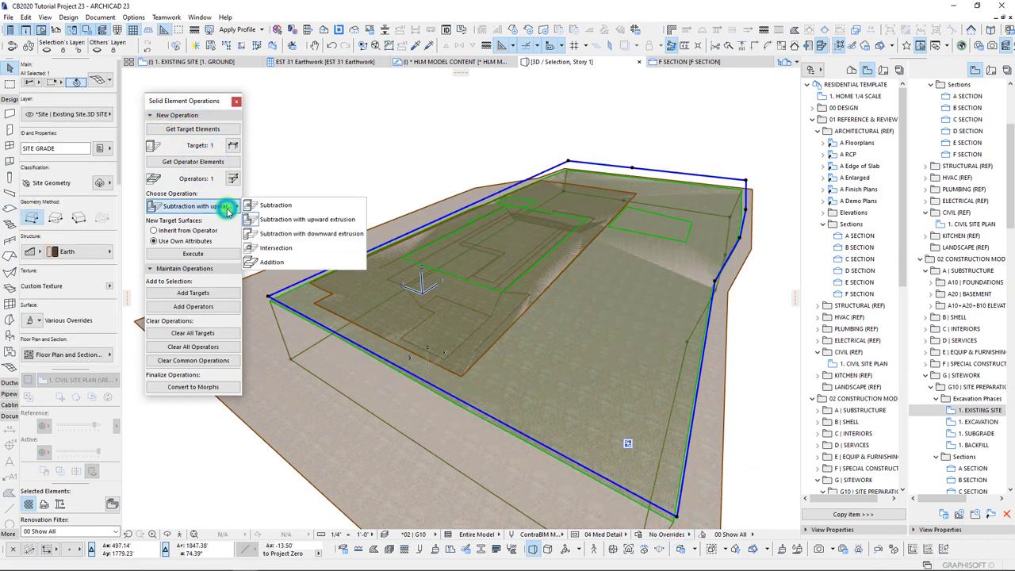
left_click(274, 205)
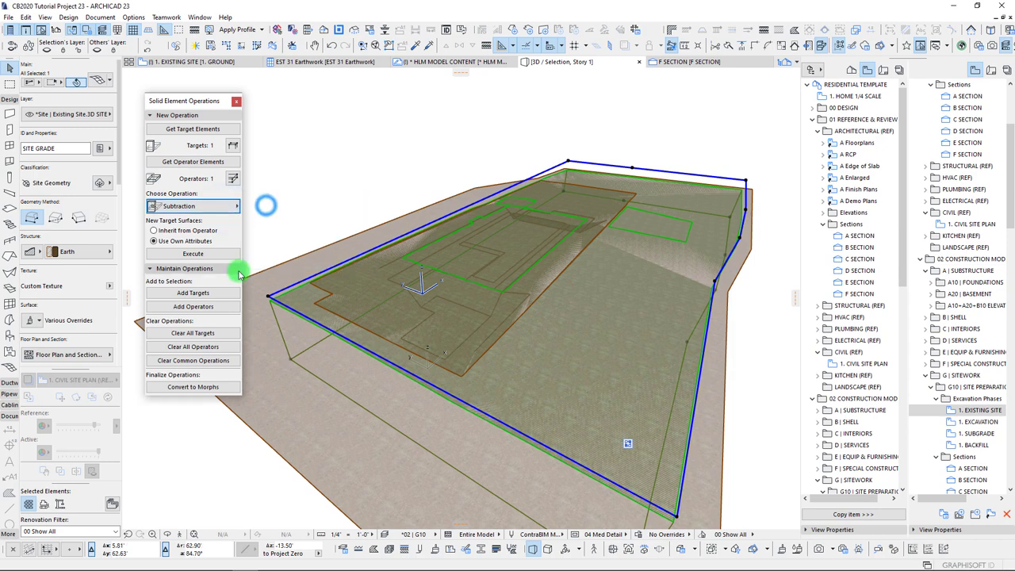
left_click(205, 254)
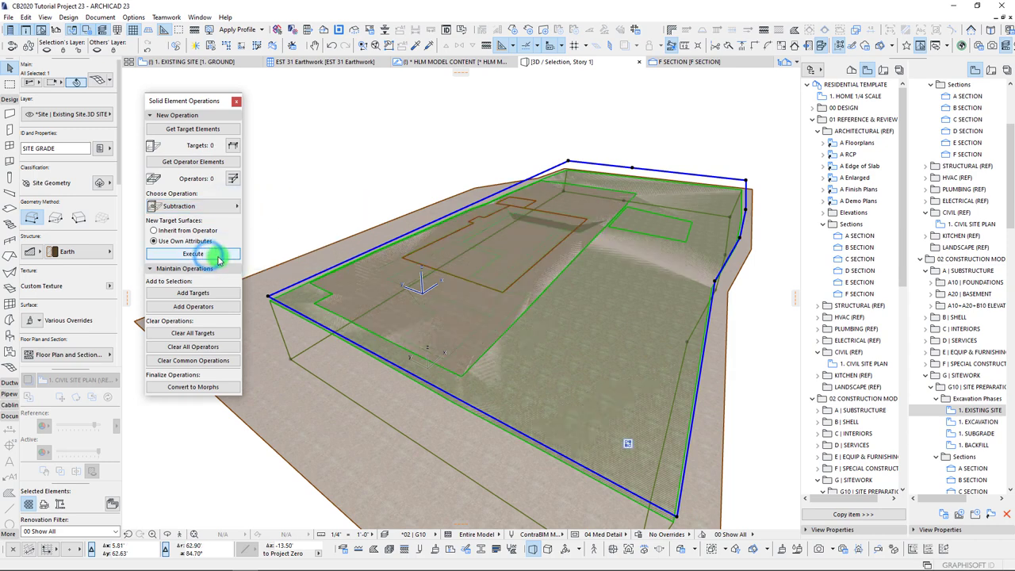
Mark the EXCAVATION - GENERAL mesh as demolished in its renovation status.
scroll(514, 319, "down", 4)
middle_click_drag(526, 316, 462, 335, "shift")
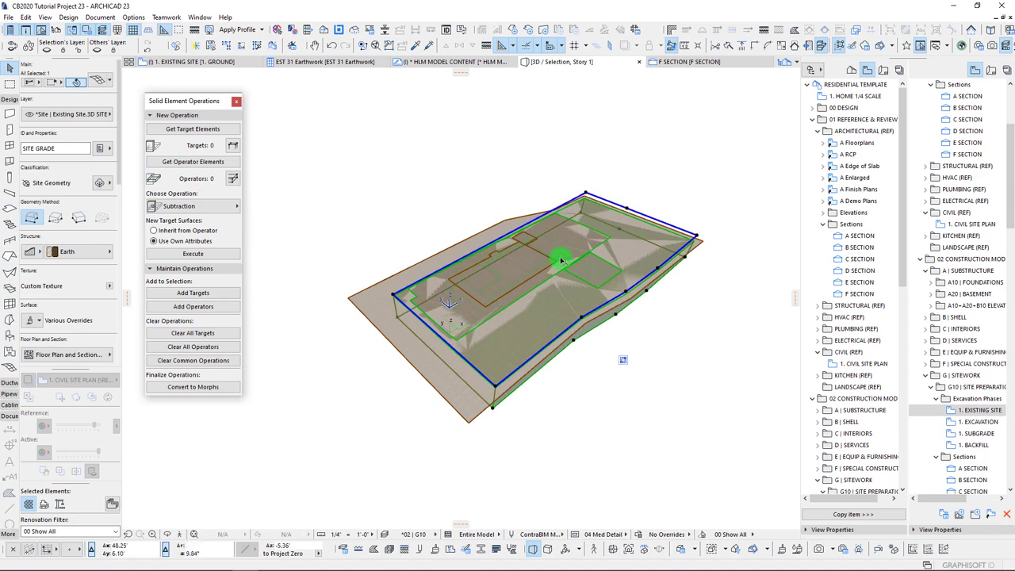
scroll(527, 273, "up", 5)
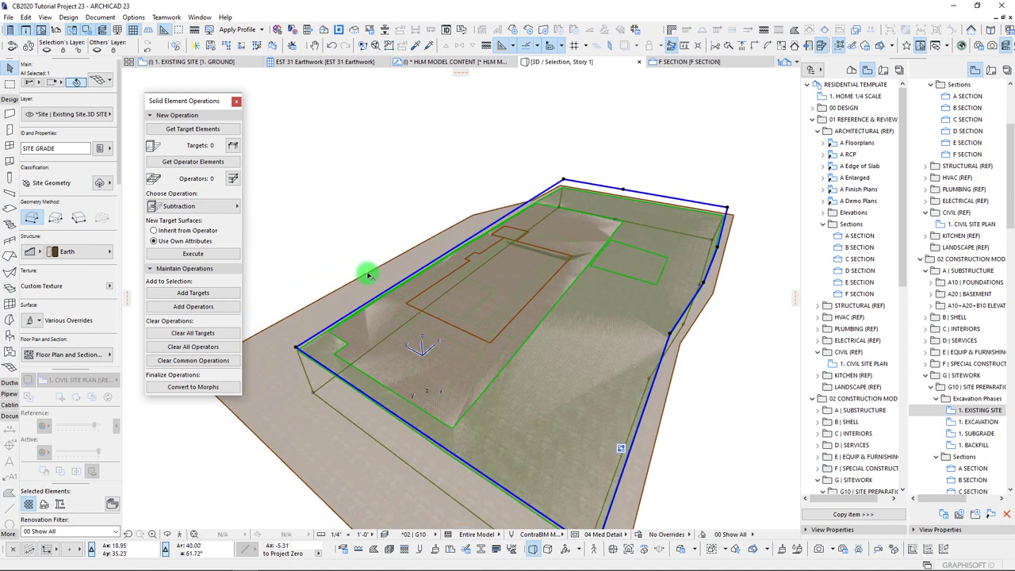
middle_click_drag(609, 300, 541, 258, "shift")
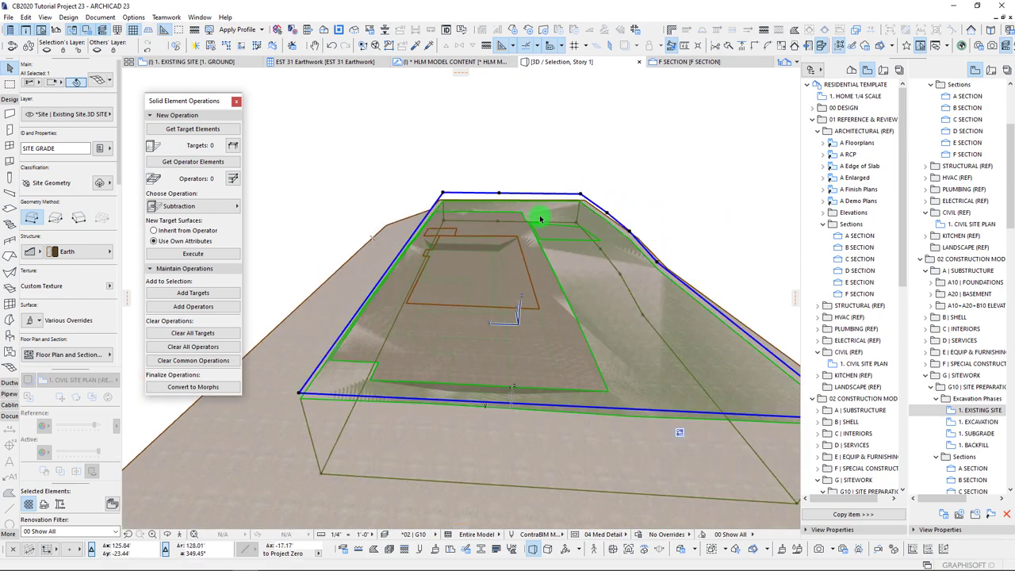
middle_click_drag(609, 253, 616, 348, "shift")
left_click(618, 422)
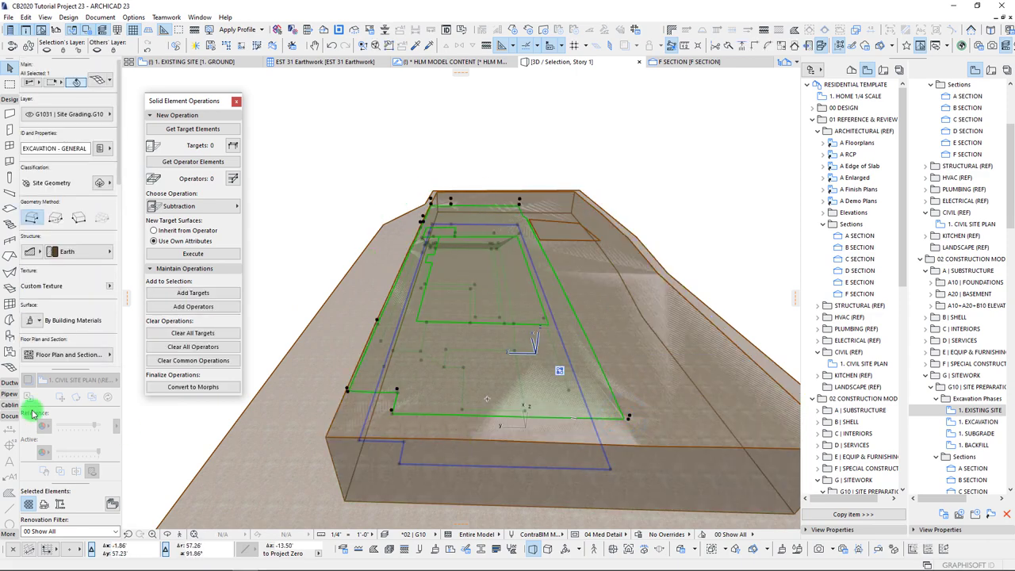
scroll(32, 423, "down", 3)
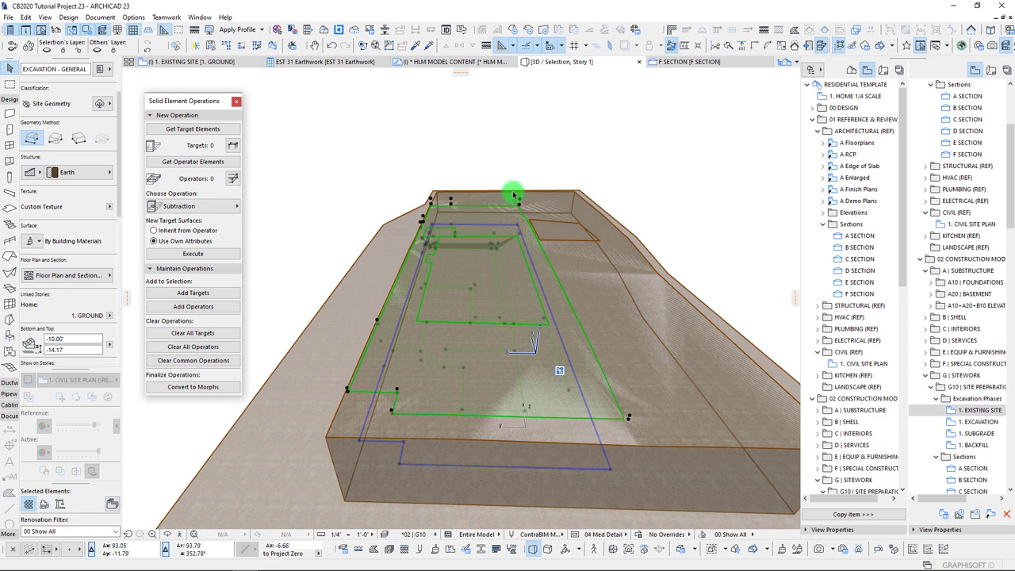
left_click(43, 505)
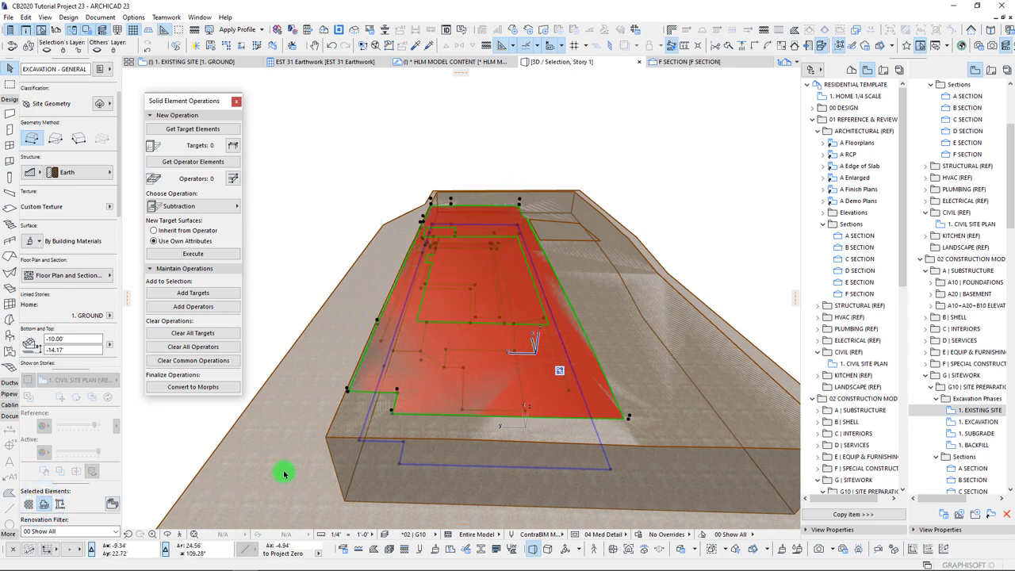
Switch the renovation filter to 04 New Construction for the 3D view of the site.
left_click(54, 532)
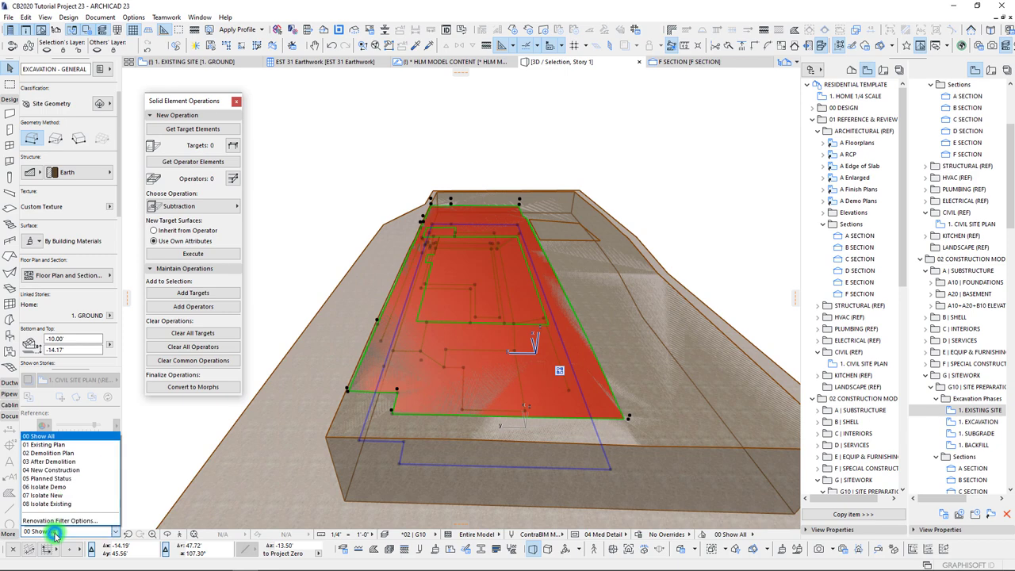
left_click(62, 471)
middle_click_drag(310, 410, 439, 325, "shift")
left_click(419, 324)
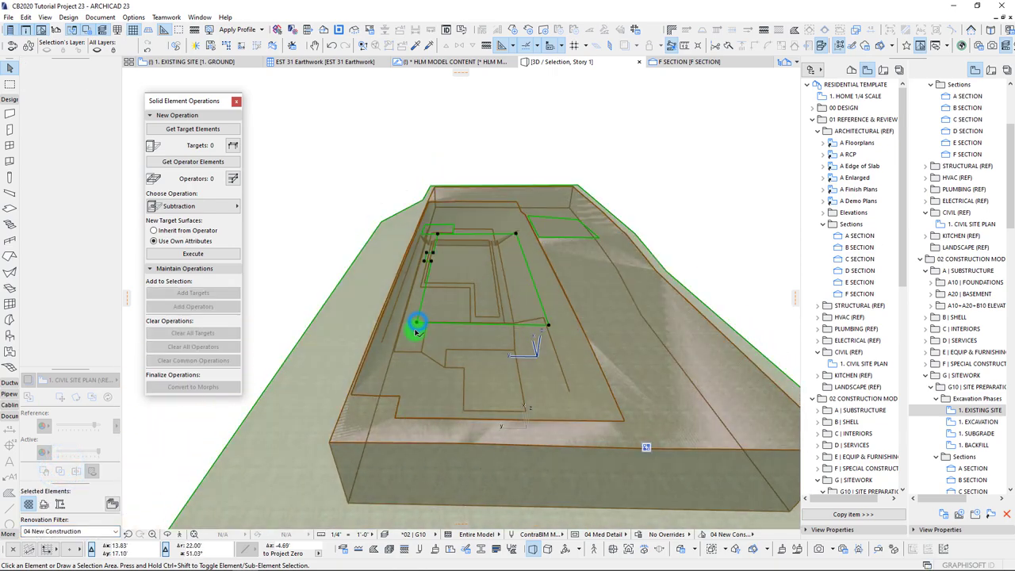
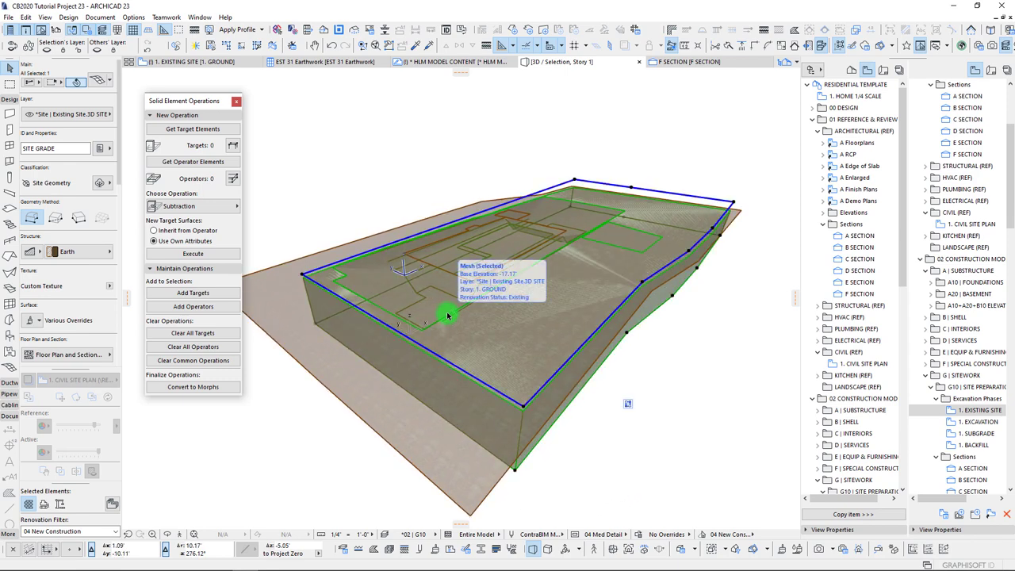
Subtract the SITE GRADE mesh from the SITE TOPO mesh using a Solid Element Operation with upward extrusion.
middle_click_drag(335, 312, 373, 333, "shift")
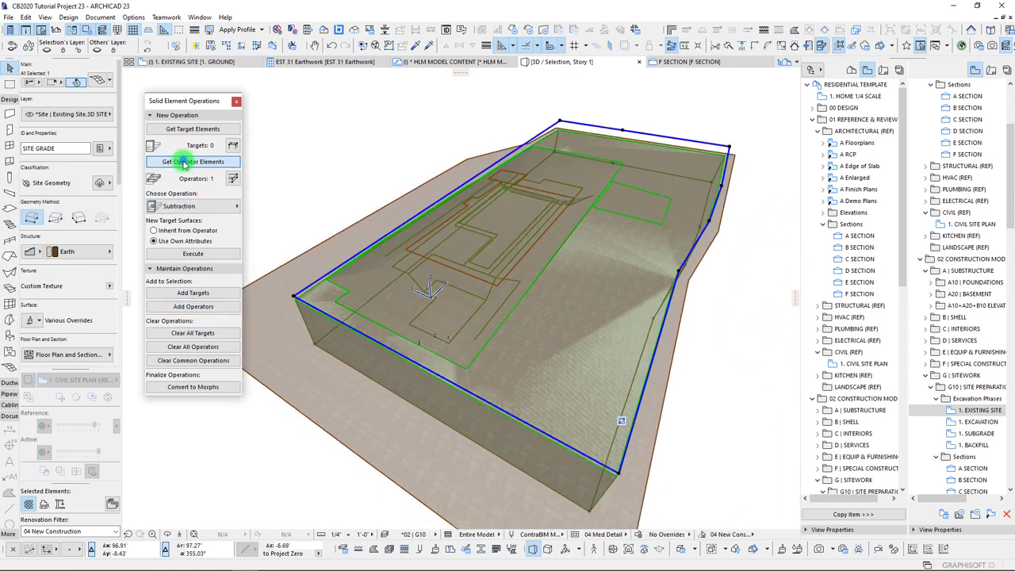
left_click(300, 382)
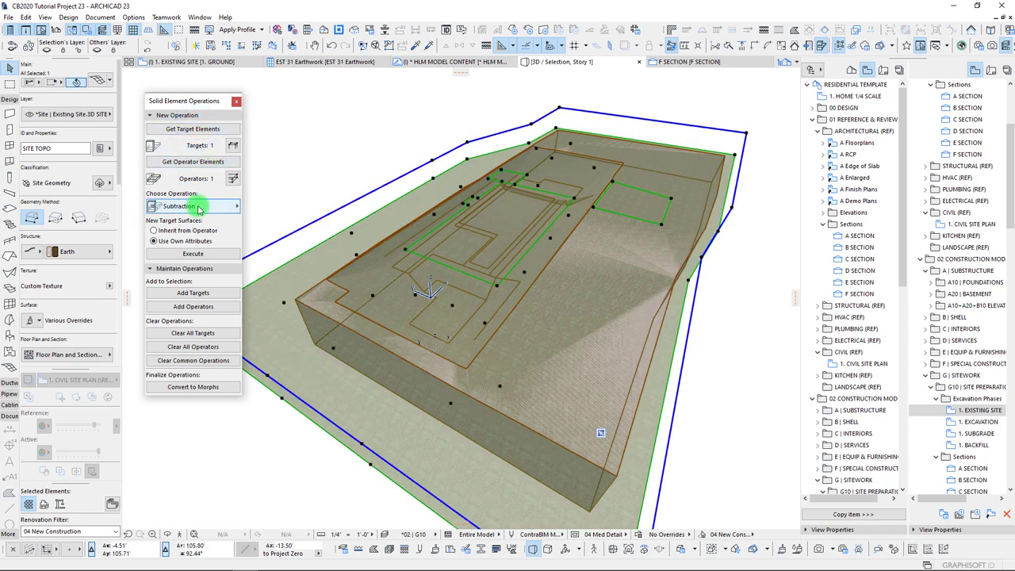
left_click(198, 208)
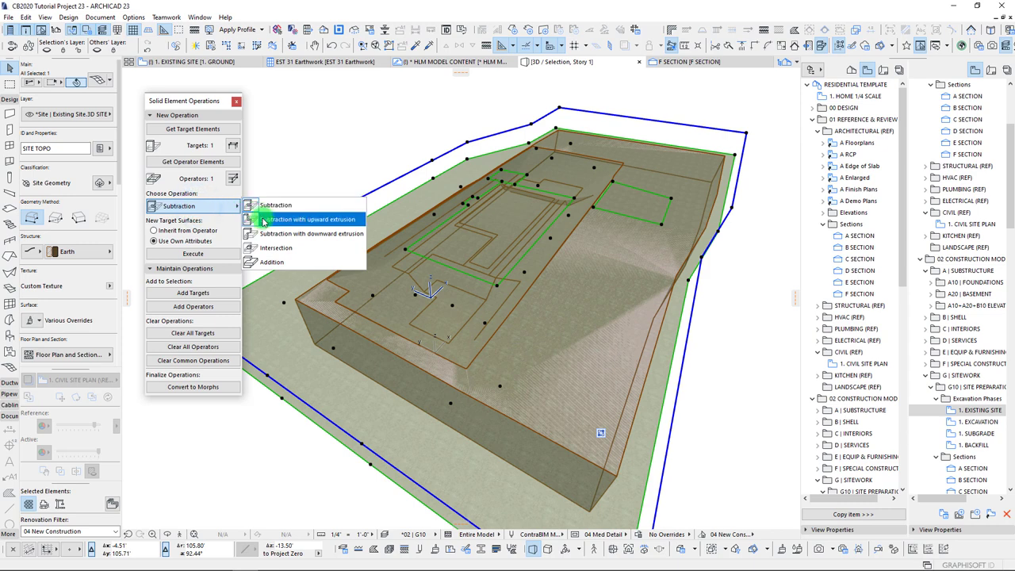
left_click(265, 221)
left_click(203, 255)
middle_click_drag(249, 264, 455, 296, "shift")
left_click_drag(454, 295, 547, 323)
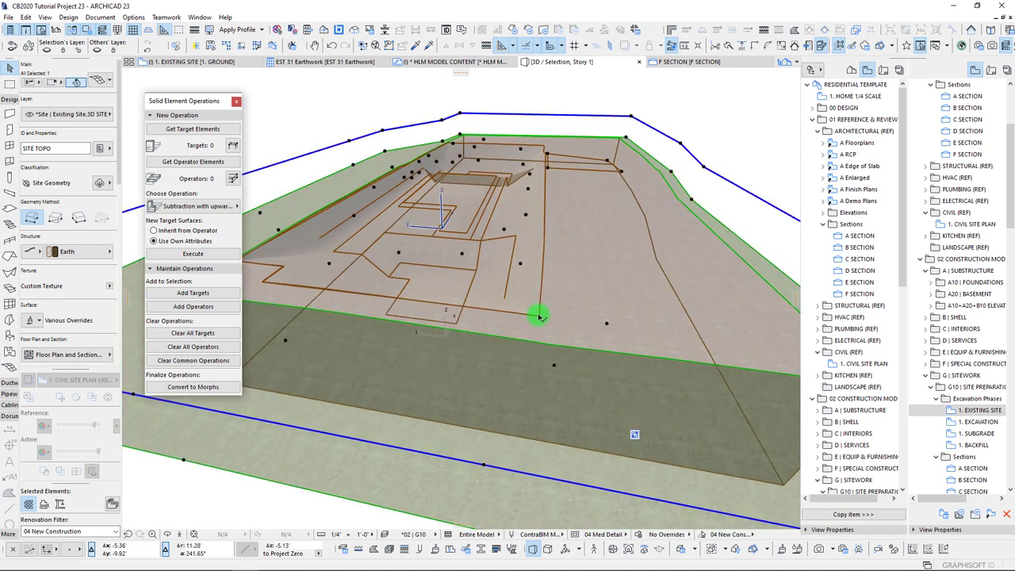
key("Escape")
Override the SITE TOPO mesh's top surface with 32 92 00 | Grass | Brown 23.
left_click(607, 264)
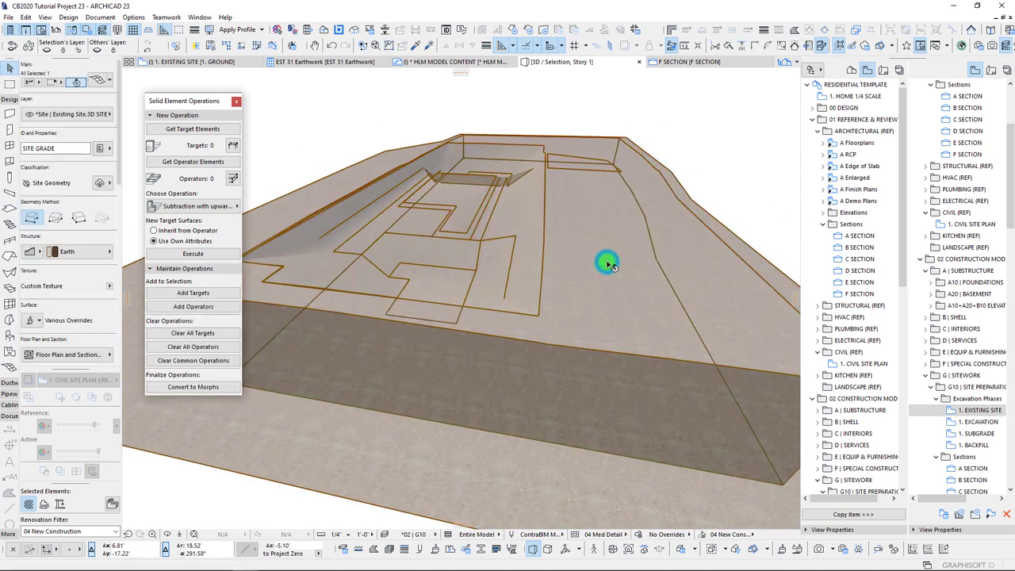
middle_click_drag(607, 263, 607, 264, "shift")
left_click_drag(608, 264, 382, 369)
left_click(309, 354)
middle_click_drag(744, 142, 514, 231, "shift")
scroll(84, 251, "down", 5)
scroll(81, 249, "up", 5)
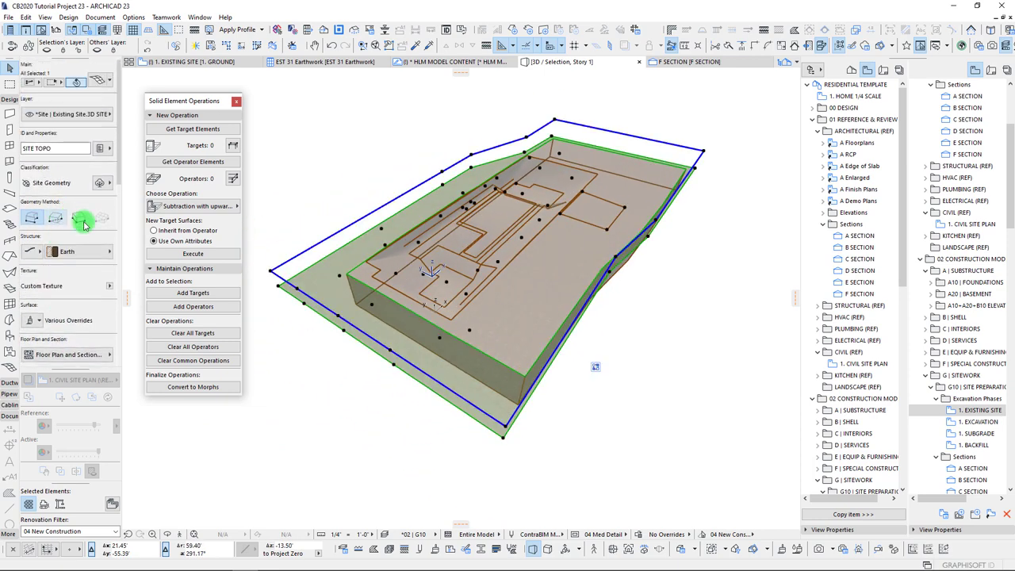
scroll(31, 263, "down", 3)
left_click(30, 240)
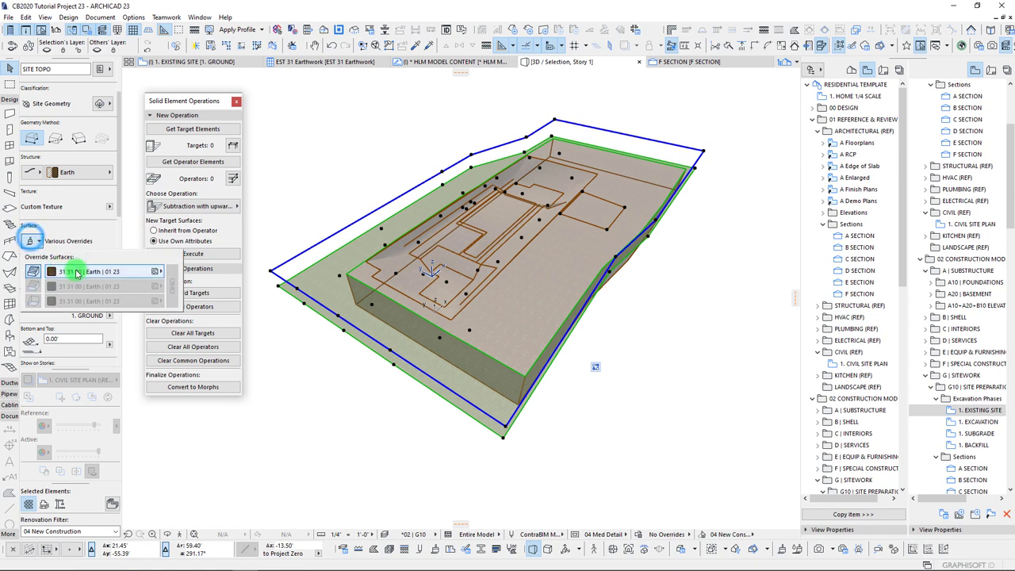
left_click(108, 272)
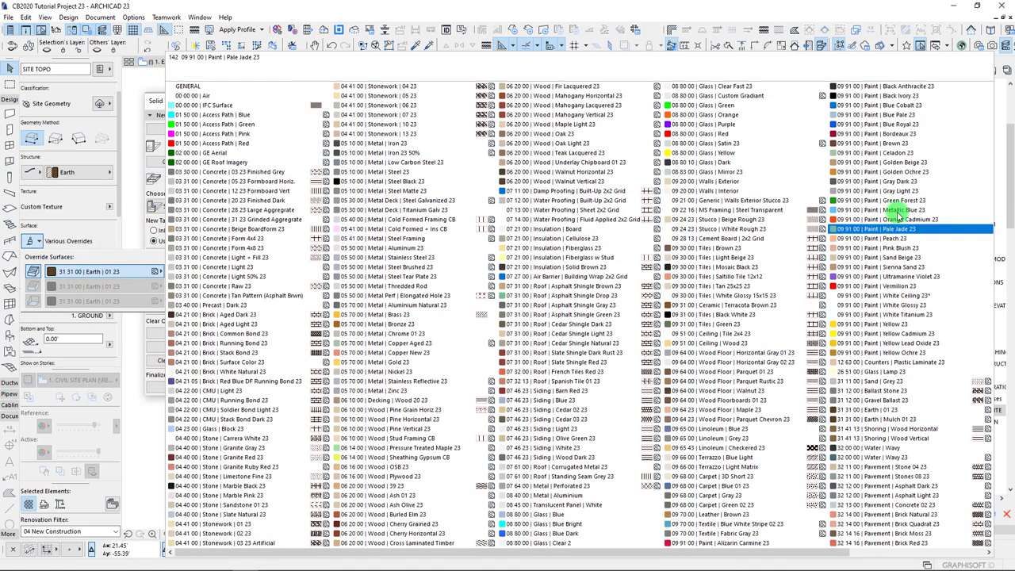
scroll(906, 468, "up", 1)
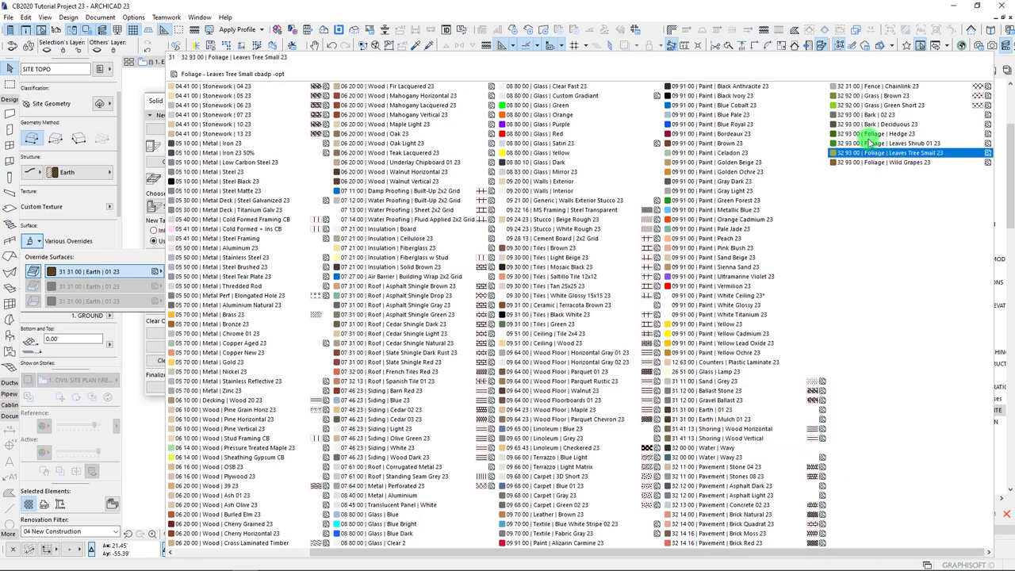
left_click(867, 97)
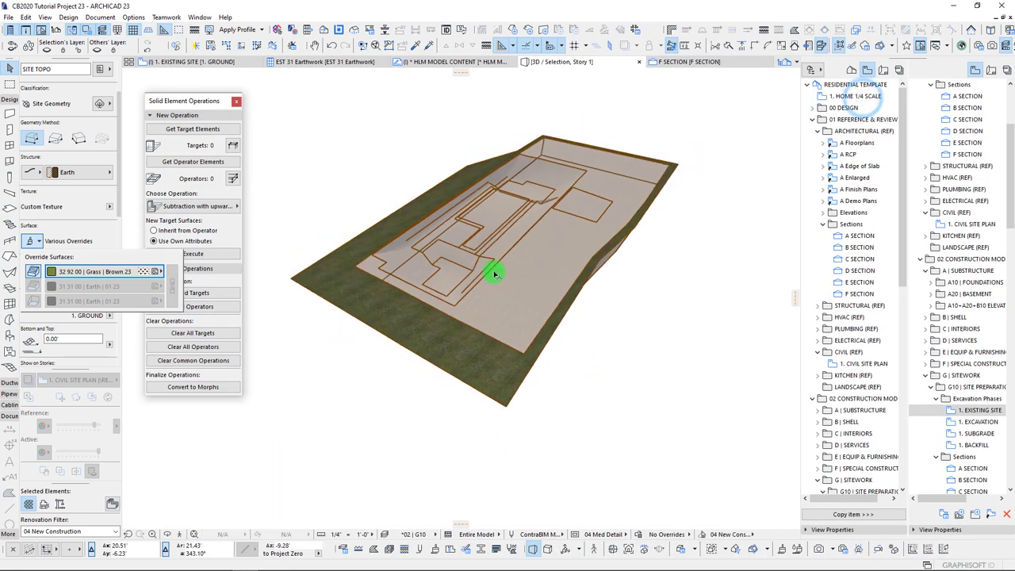
Override the SITE GRADE mesh's top surface with 31 11 00 | Sand | Grey 23.
middle_click_drag(464, 275, 585, 328, "shift")
left_click(606, 317)
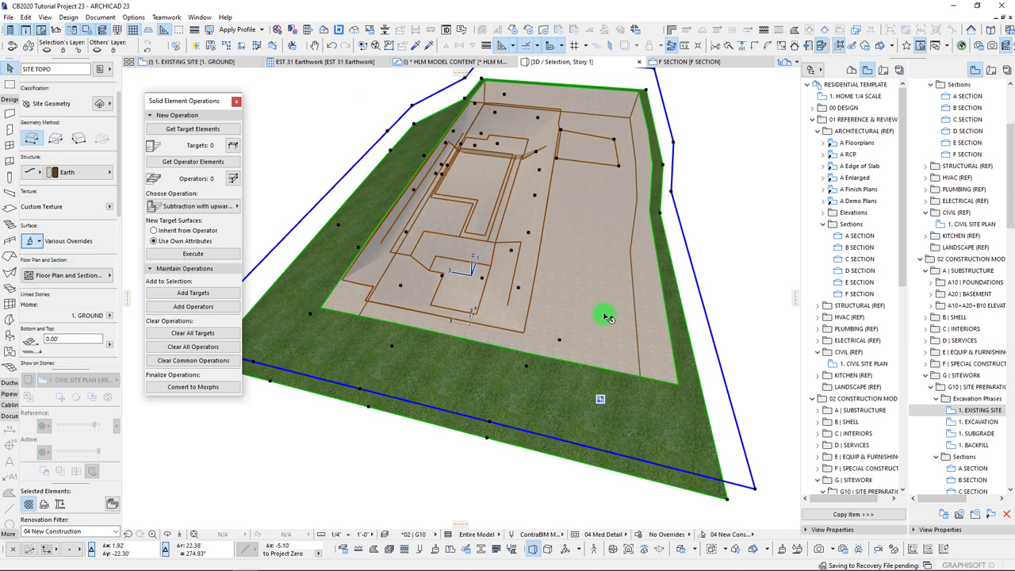
left_click(638, 346)
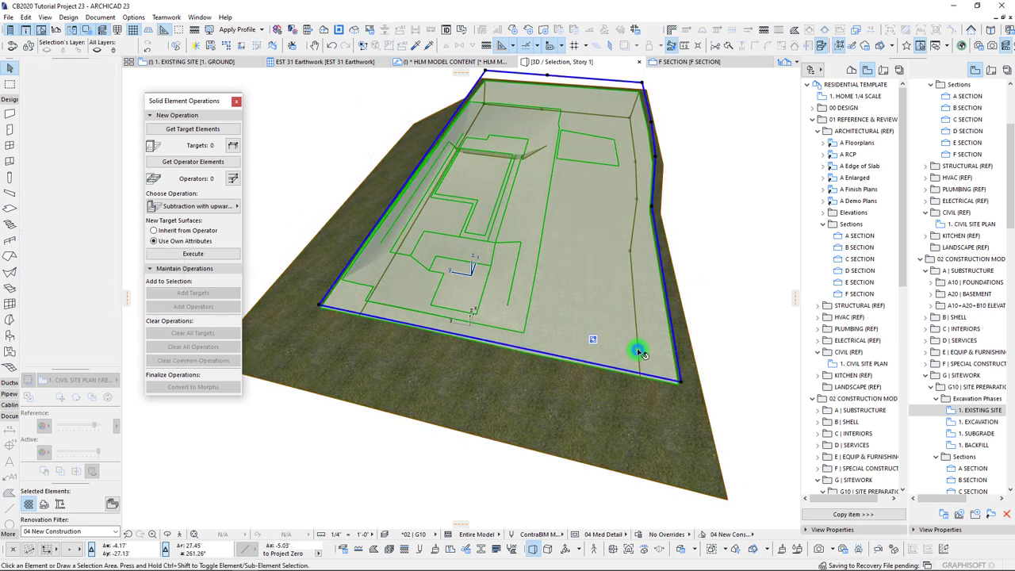
left_click(559, 248)
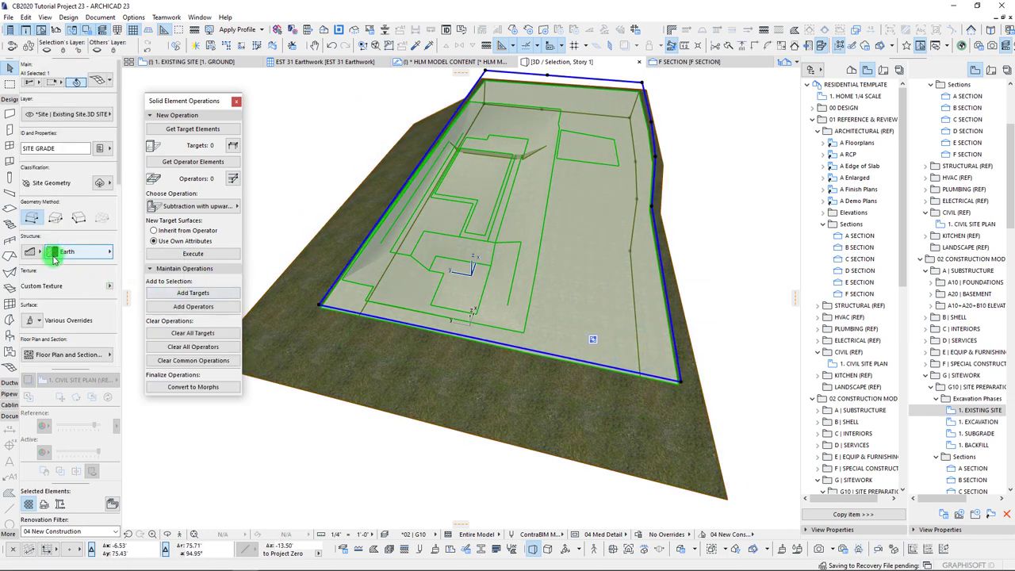
scroll(50, 292, "down", 3)
left_click(32, 289)
left_click(84, 311)
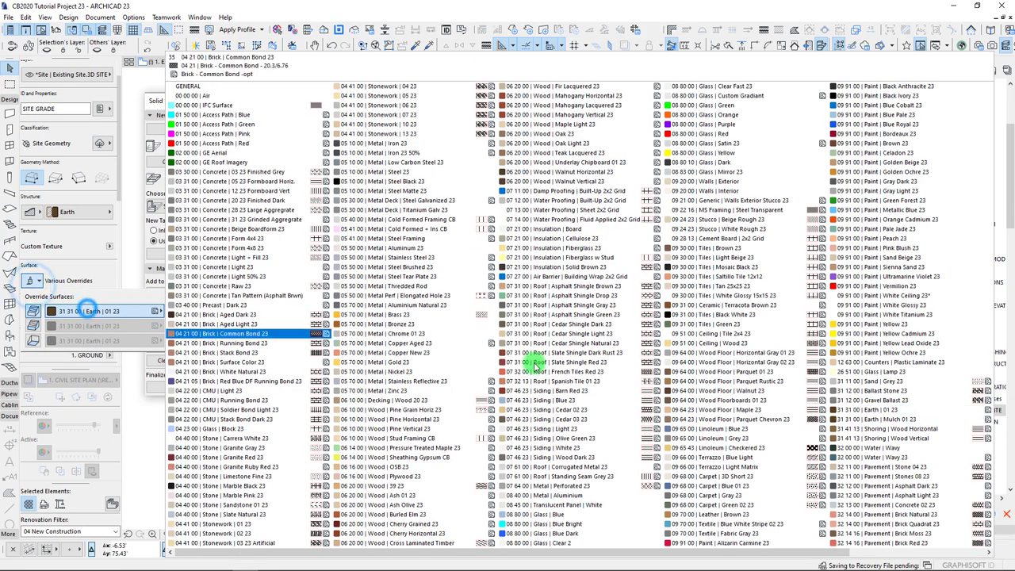
left_click(895, 382)
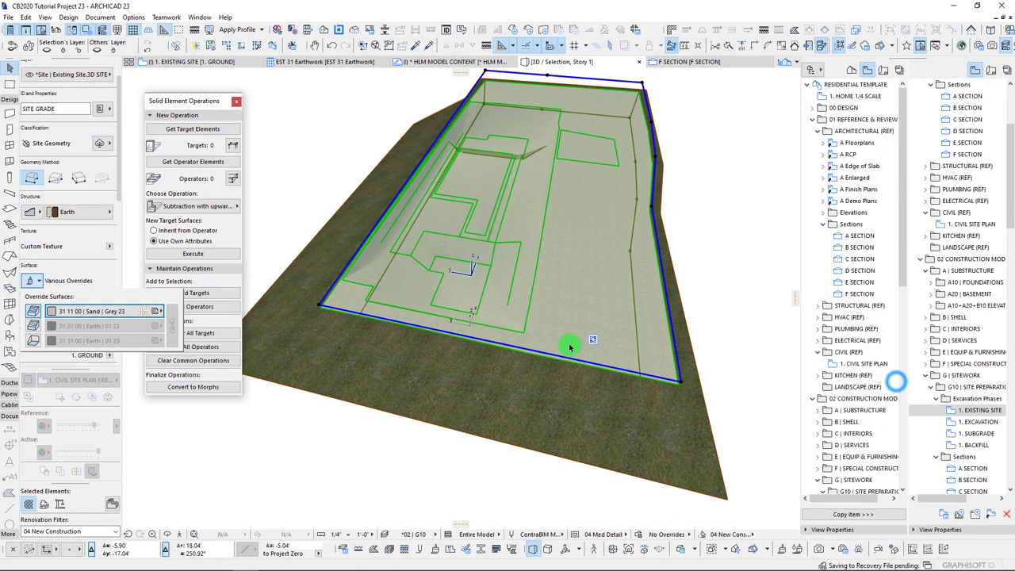
scroll(551, 332, "up", 5)
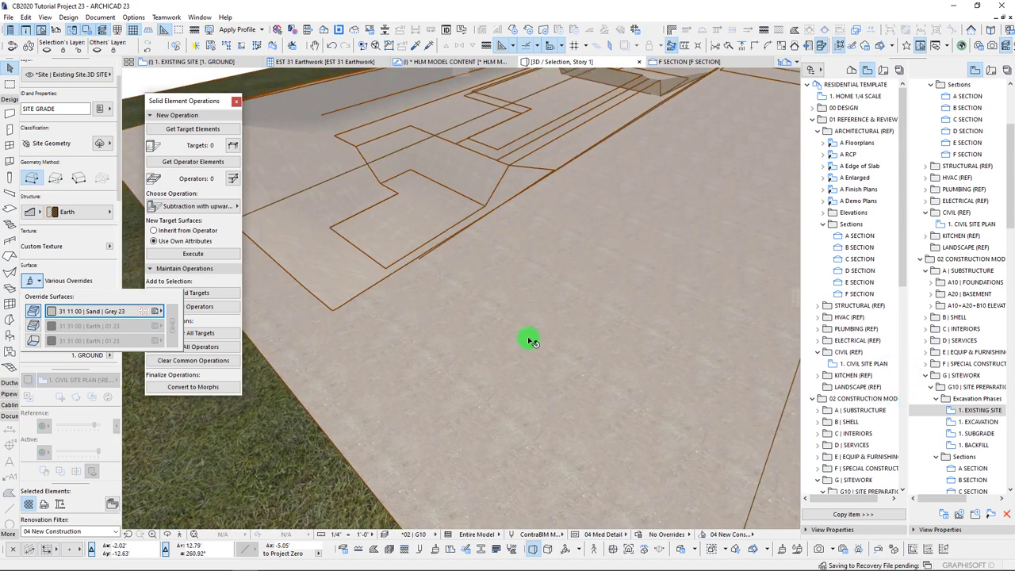
middle_click_drag(418, 352, 417, 345, "shift")
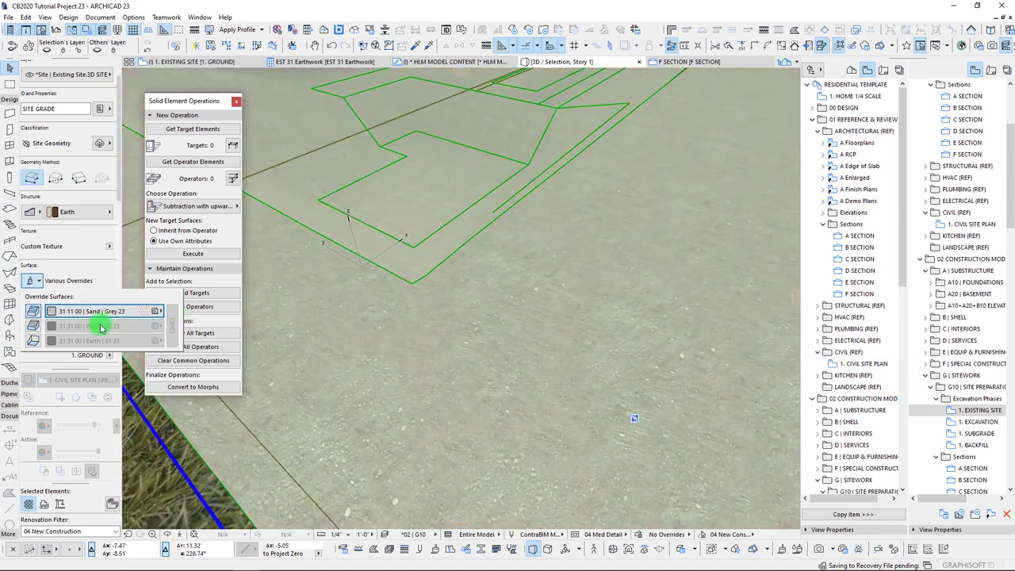
left_click(39, 283)
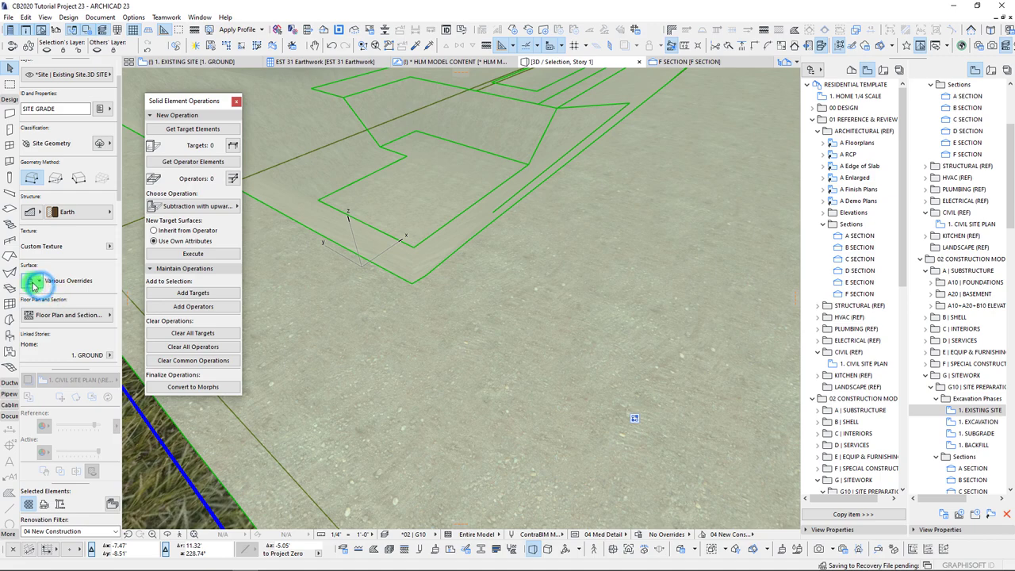
left_click(37, 281)
left_click(100, 308)
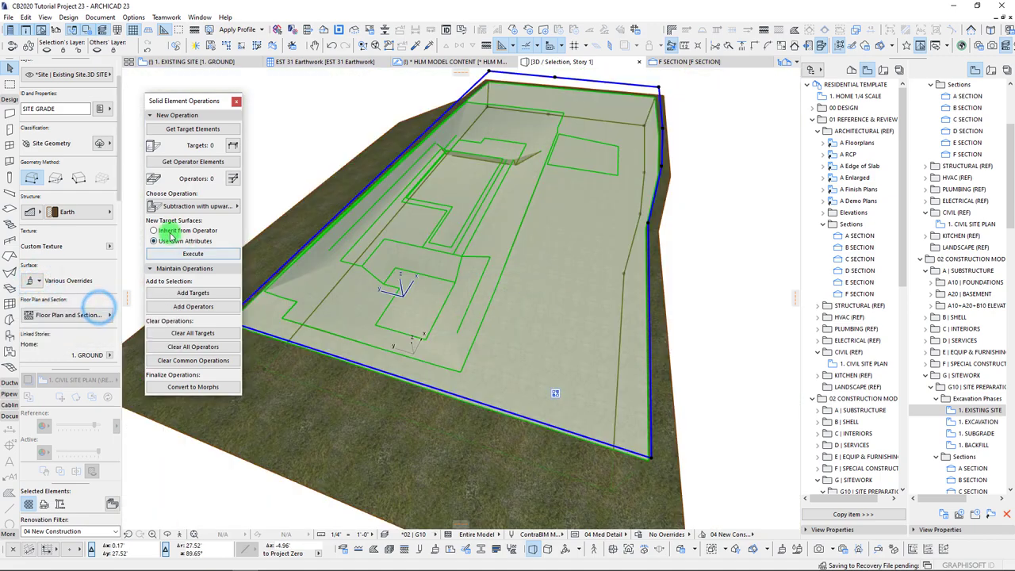
Deselect the mesh and set the 3D style to Detailed Shading.
key("Escape")
middle_click_drag(580, 282, 580, 103, "shift")
right_click(580, 105)
mouse_move(635, 112)
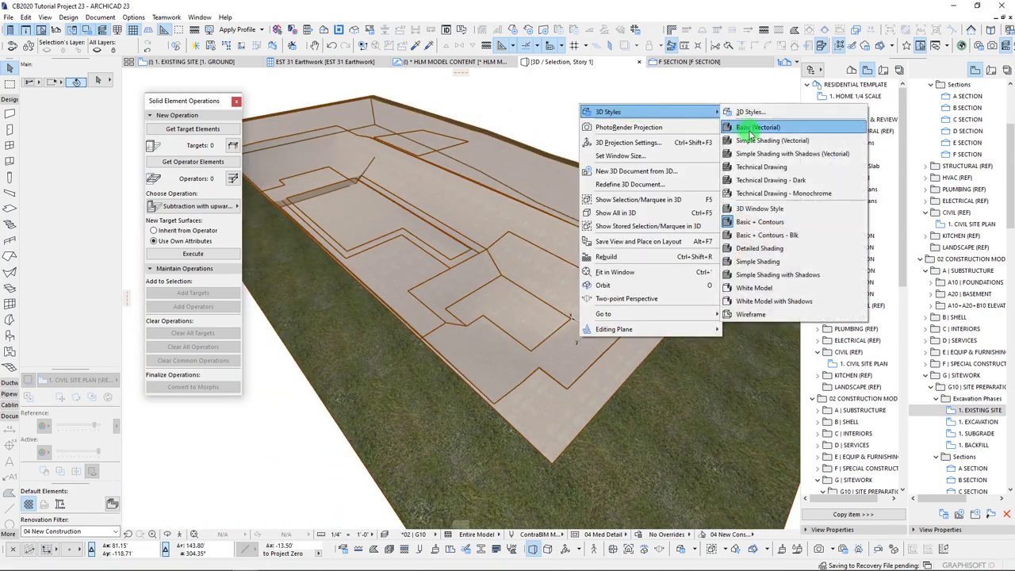
left_click(760, 248)
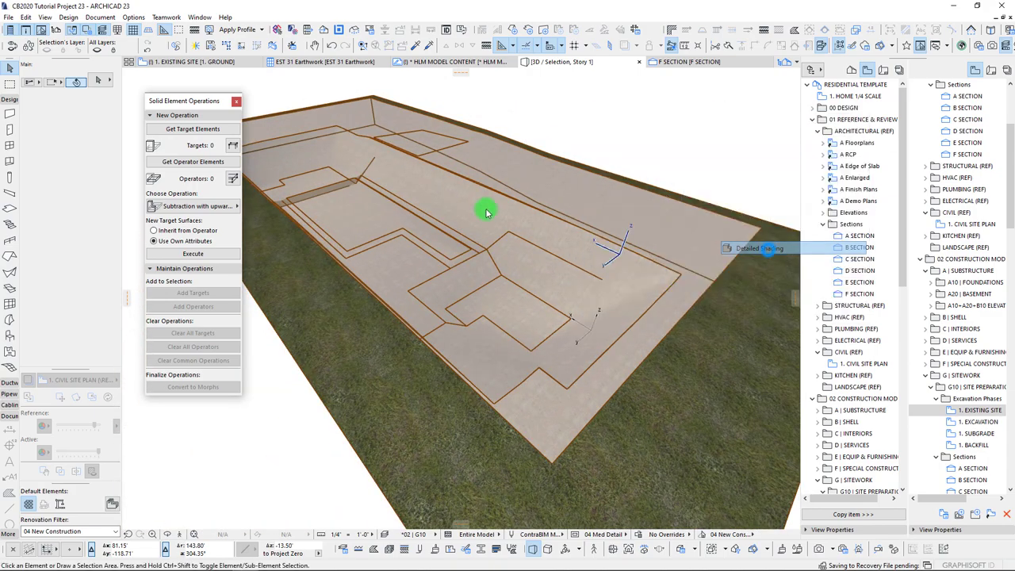
Show all model elements in 3D and set the renovation filter to 03 After Demolition.
mouse_move(549, 211)
middle_mouse_down("shift")
mouse_move(487, 211)
mouse_move(523, 224)
middle_mouse_up("shift")
scroll(483, 211, "up", 10)
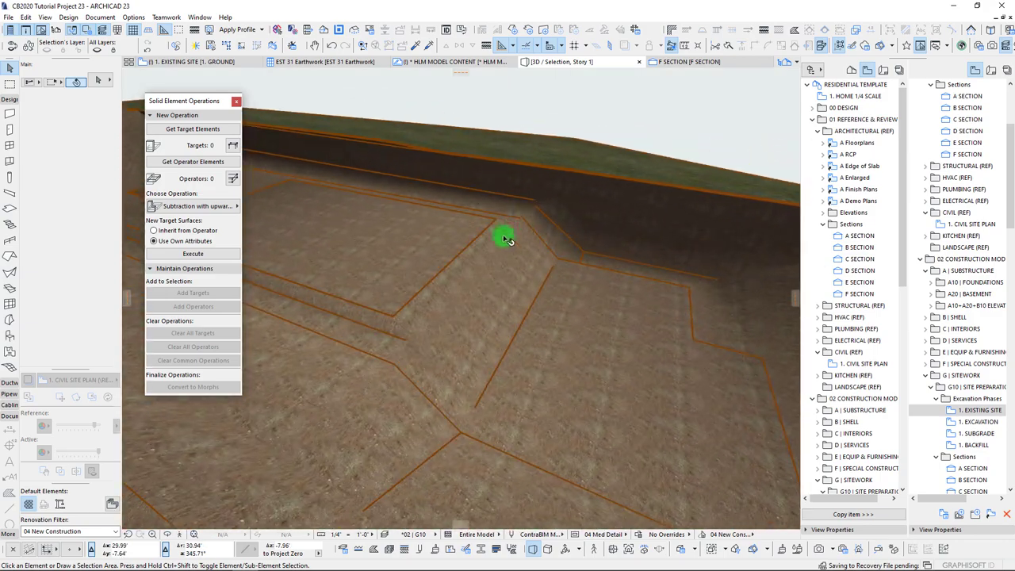
scroll(467, 256, "down", 8)
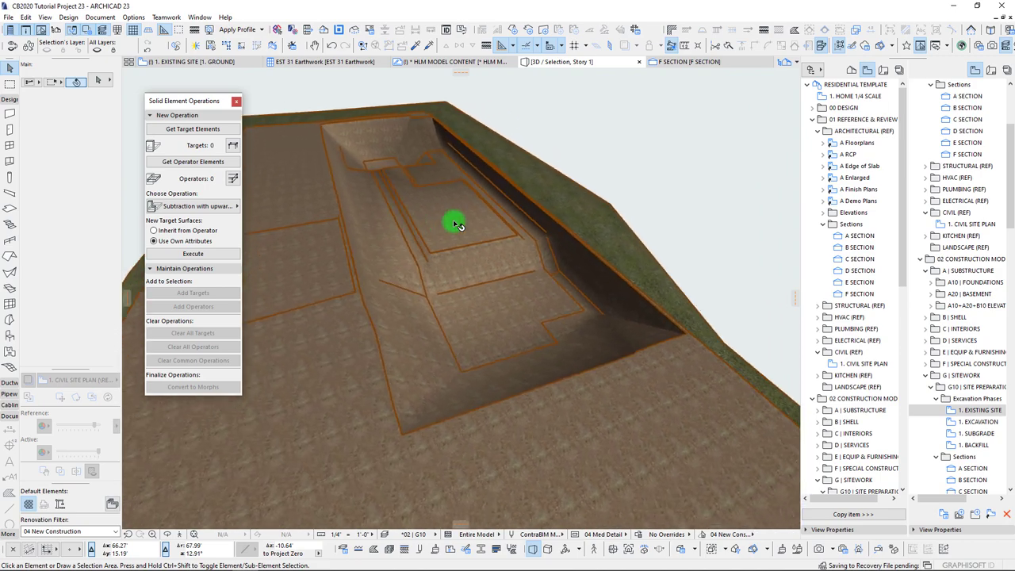
scroll(423, 315, "up", 2)
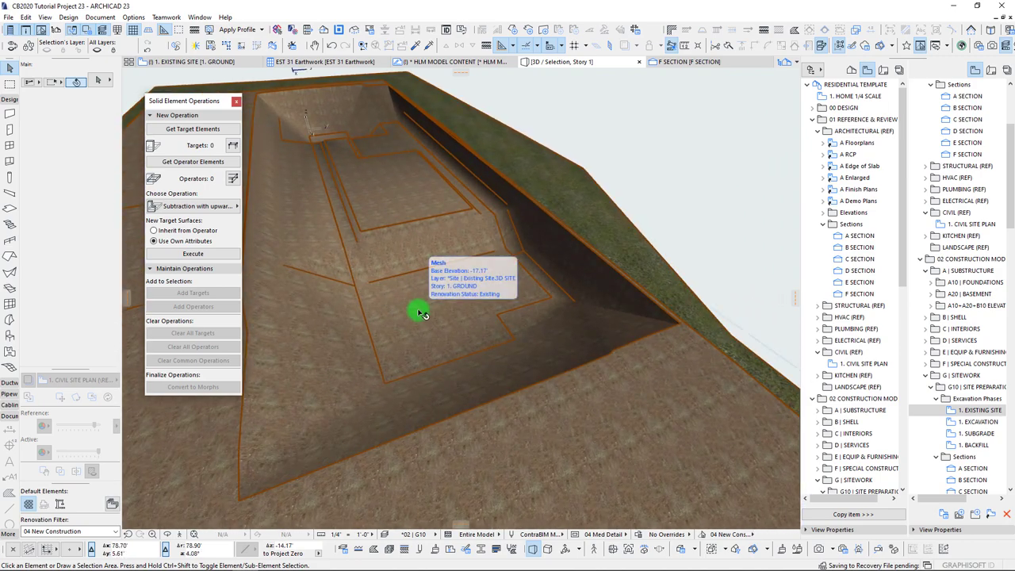
mouse_move(492, 218)
middle_mouse_down("shift")
mouse_move(481, 261)
mouse_move(444, 185)
mouse_move(516, 342)
mouse_move(119, 458)
mouse_move(74, 540)
middle_mouse_up("shift")
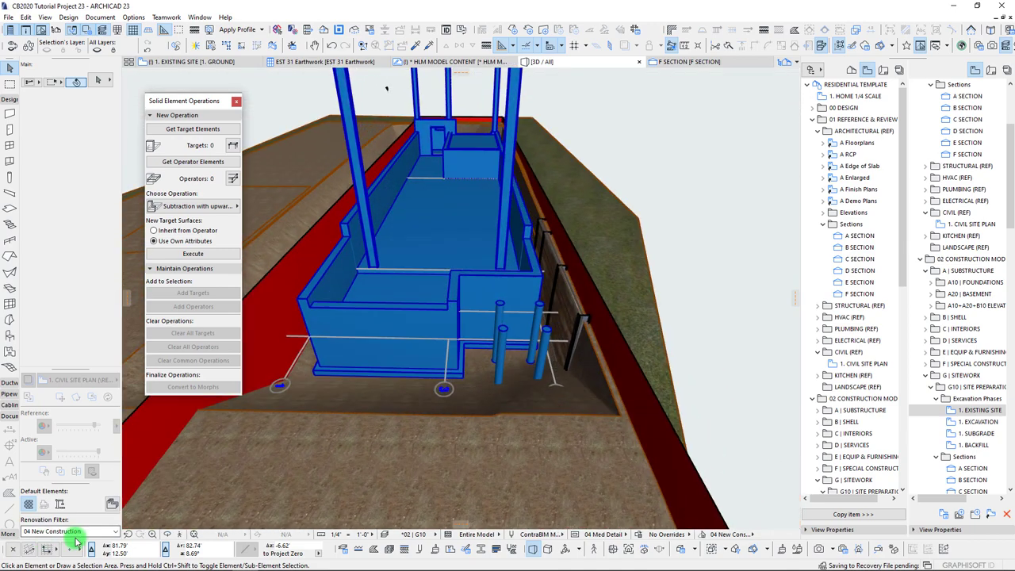
left_click(61, 463)
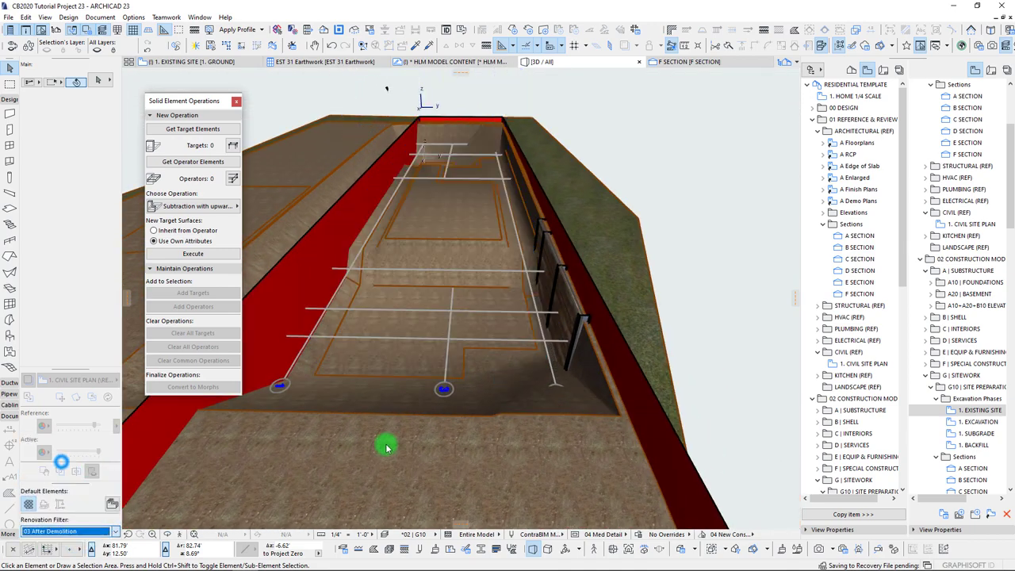
Close the Solid Element Operations palette and hide the layer of the PROPERTY LINE wall.
middle_click_drag(538, 333, 525, 326, "shift")
scroll(524, 325, "up", 4)
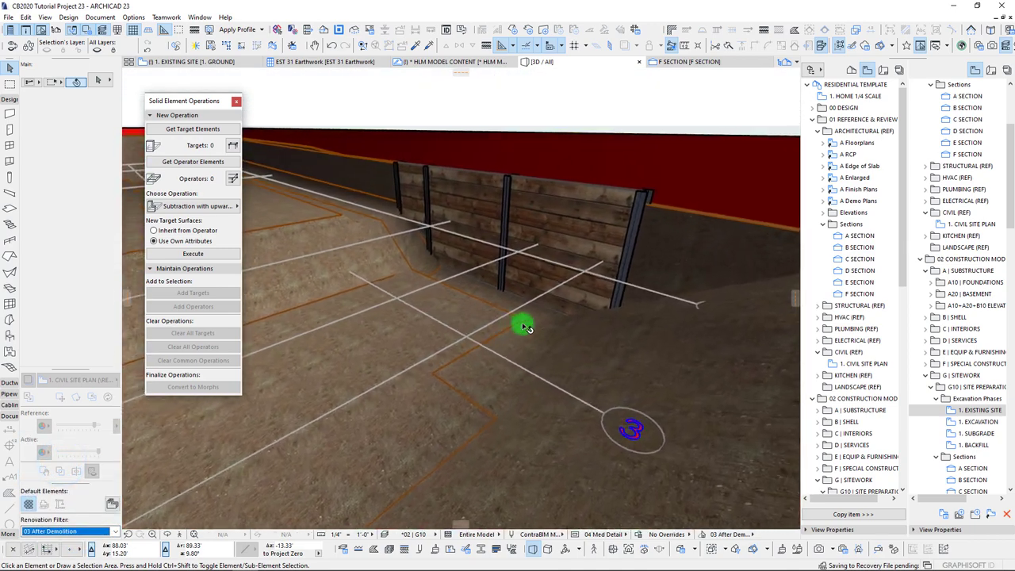
scroll(711, 325, "up", 3)
middle_click_drag(714, 326, 512, 281, "shift")
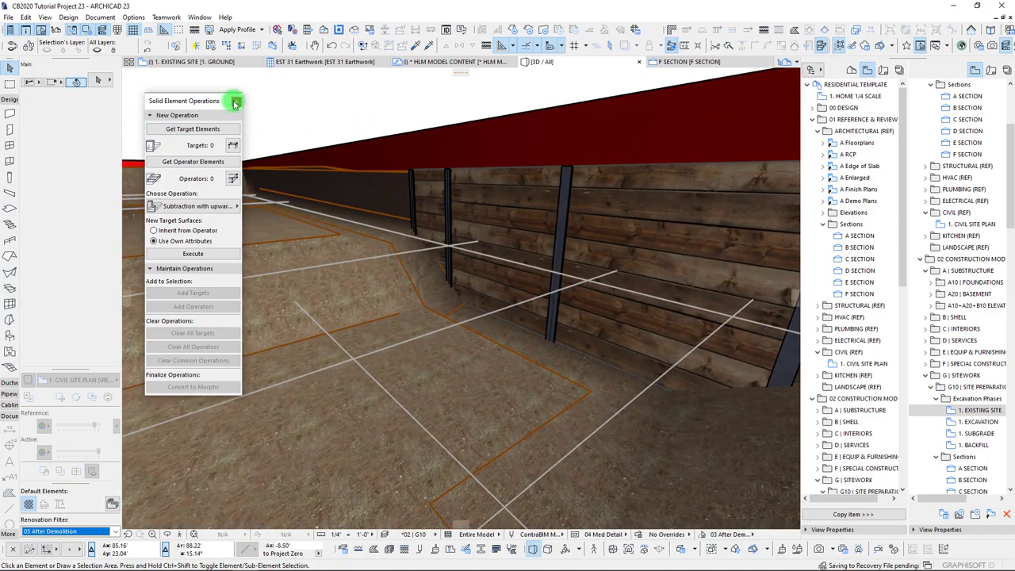
left_click(236, 101)
mouse_move(476, 226)
middle_mouse_down("shift")
mouse_move(460, 235)
mouse_move(528, 236)
mouse_move(517, 235)
mouse_move(476, 293)
middle_mouse_up("shift")
left_click(433, 286)
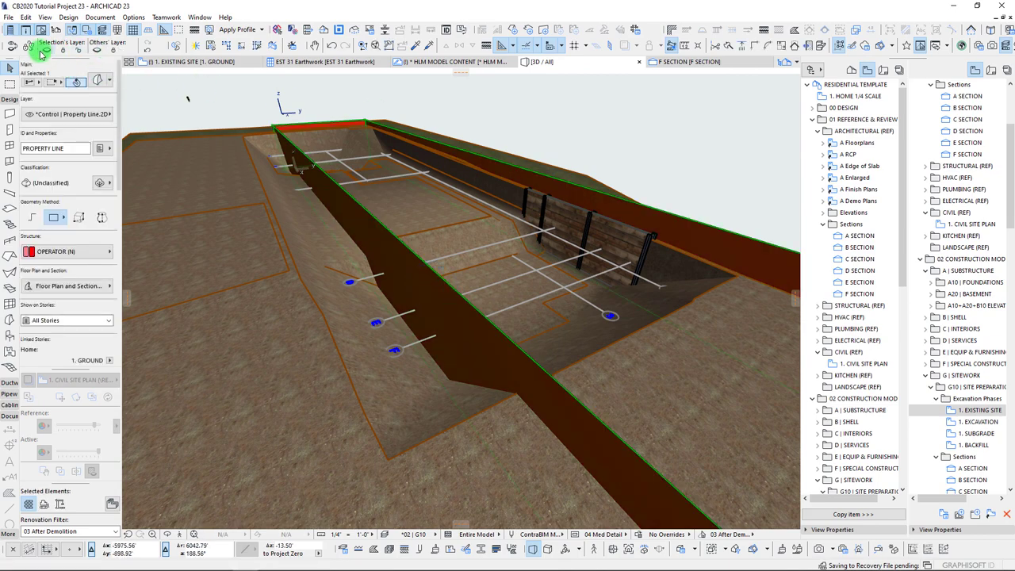
left_click(46, 53)
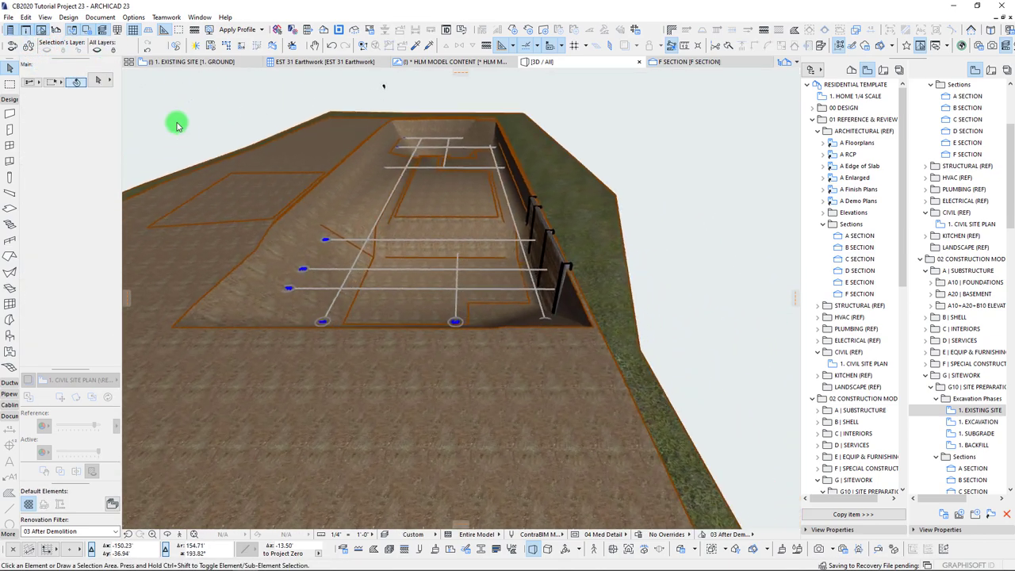
Set the renovation filter to 05 Planned Status to show the new construction in the excavation.
middle_click_drag(178, 125, 514, 106, "shift")
mouse_move(559, 300)
middle_mouse_down("shift")
mouse_move(575, 349)
mouse_move(642, 338)
mouse_move(541, 311)
mouse_move(550, 290)
mouse_move(449, 290)
mouse_move(483, 310)
mouse_move(501, 347)
mouse_move(536, 347)
mouse_move(98, 474)
middle_mouse_up("shift")
left_click(83, 531)
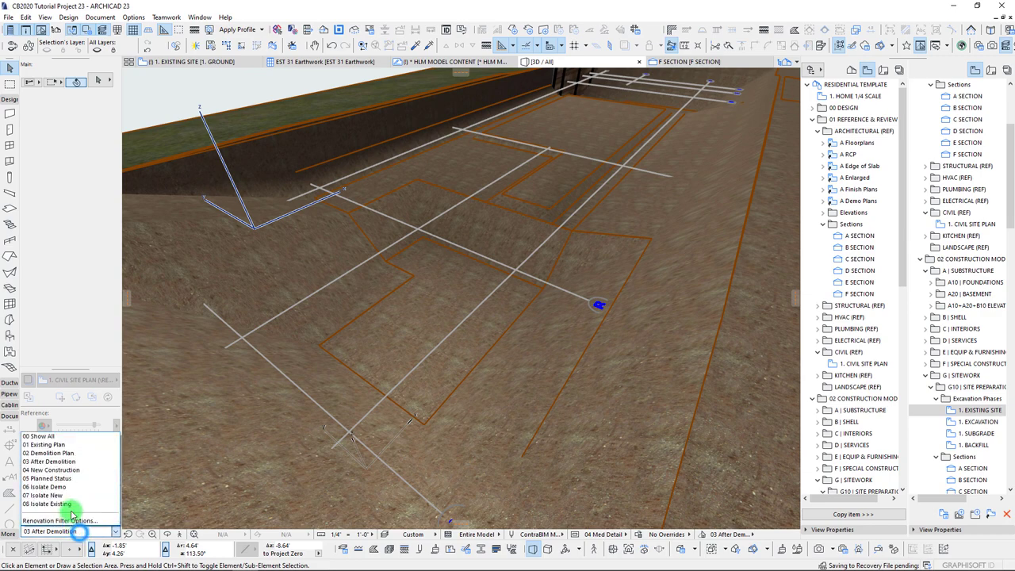
left_click(72, 480)
scroll(419, 284, "down", 4)
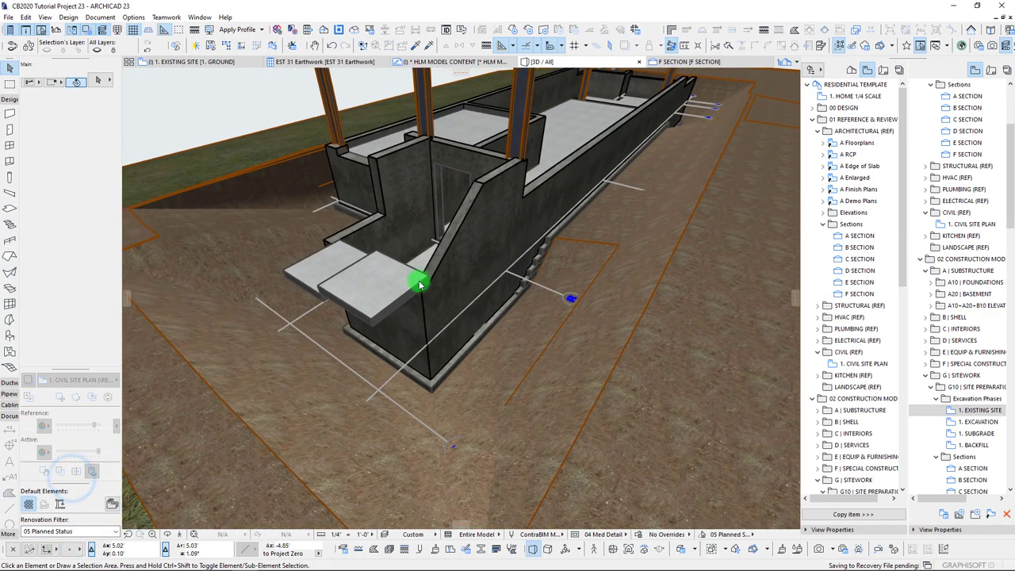
scroll(418, 284, "up", 3)
mouse_move(419, 284)
middle_mouse_down("shift")
mouse_move(427, 293)
mouse_move(528, 285)
middle_mouse_up("shift")
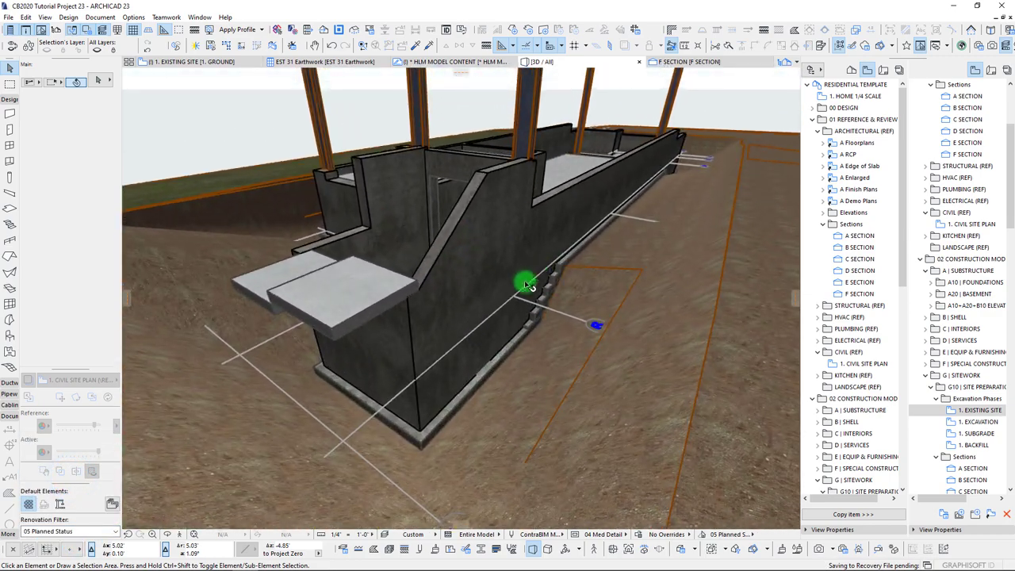
Hide the layer of the CIP WALL 8" basement walls.
left_click(443, 260)
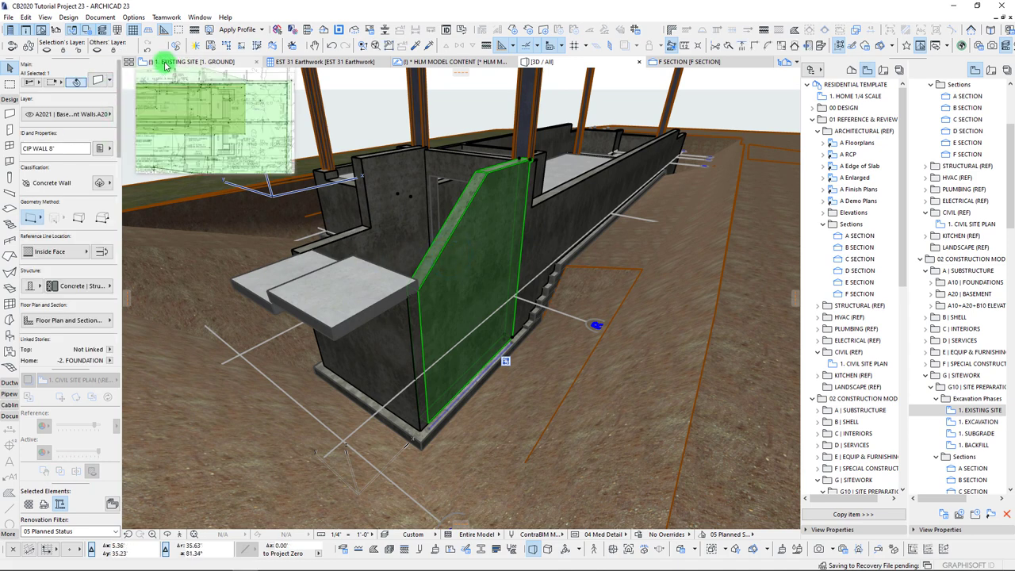
left_click(349, 310, "shift")
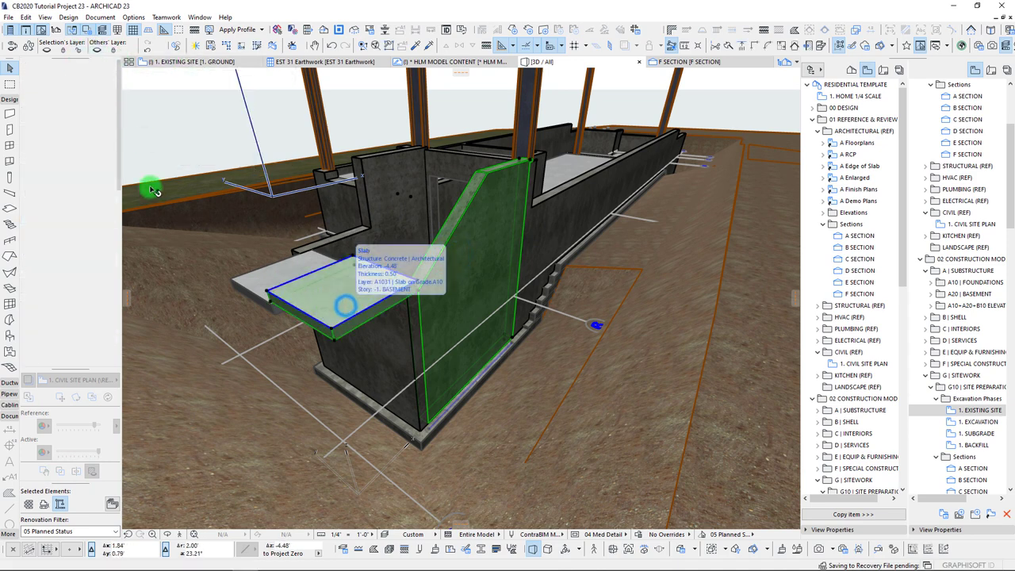
key("Escape")
left_click(444, 246)
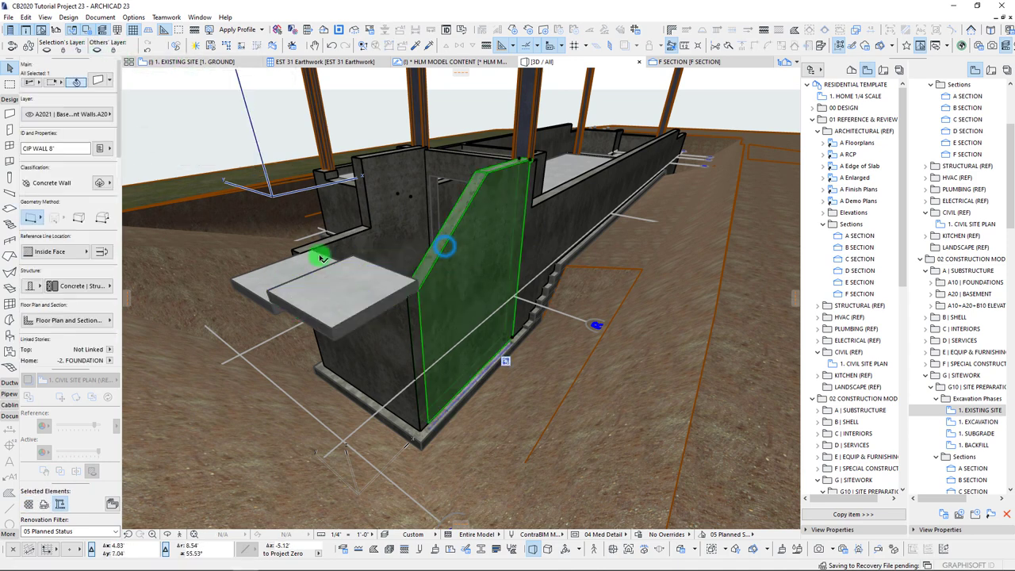
left_click(45, 52)
Hide the layers of the front entry slab on grade and of the columns above the footings.
middle_click_drag(353, 223, 386, 268, "shift")
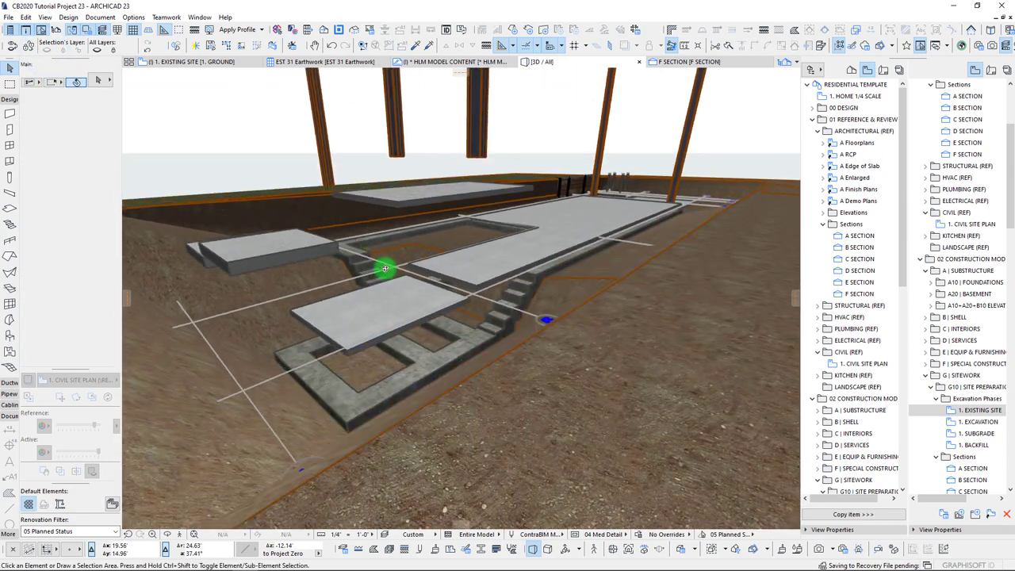
left_click(406, 310)
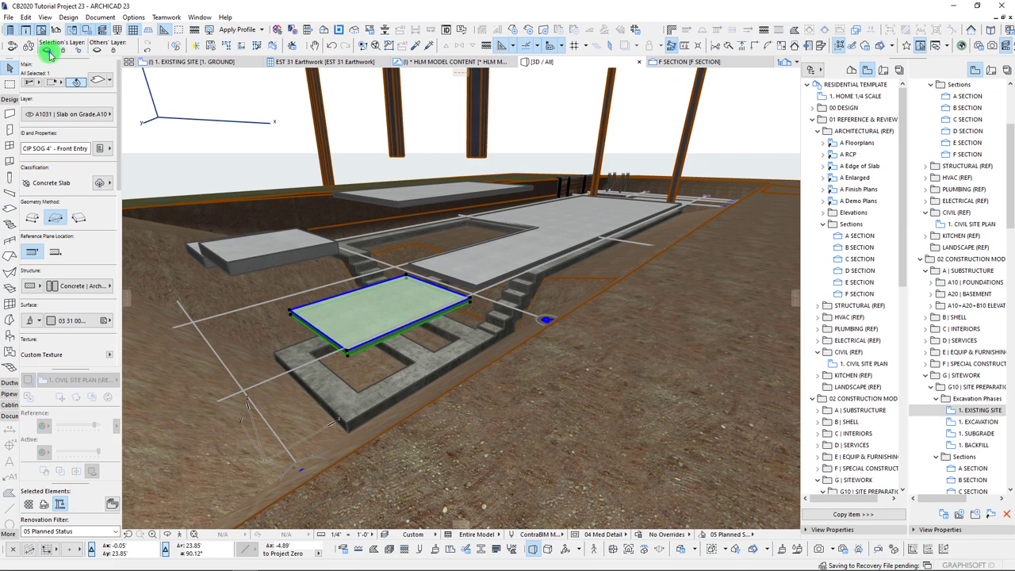
left_click(45, 52)
middle_click_drag(150, 159, 364, 162, "shift")
left_click(396, 153)
left_click(49, 53)
Examine how the stepped footings sit against the excavated surface of the SITE GRADE mesh.
scroll(469, 270, "up", 5)
scroll(524, 278, "up", 2)
middle_click_drag(529, 283, 504, 287, "shift")
mouse_move(451, 267)
middle_mouse_down("shift")
mouse_move(442, 292)
mouse_move(441, 257)
middle_mouse_up("shift")
left_click(427, 254)
left_click(440, 258)
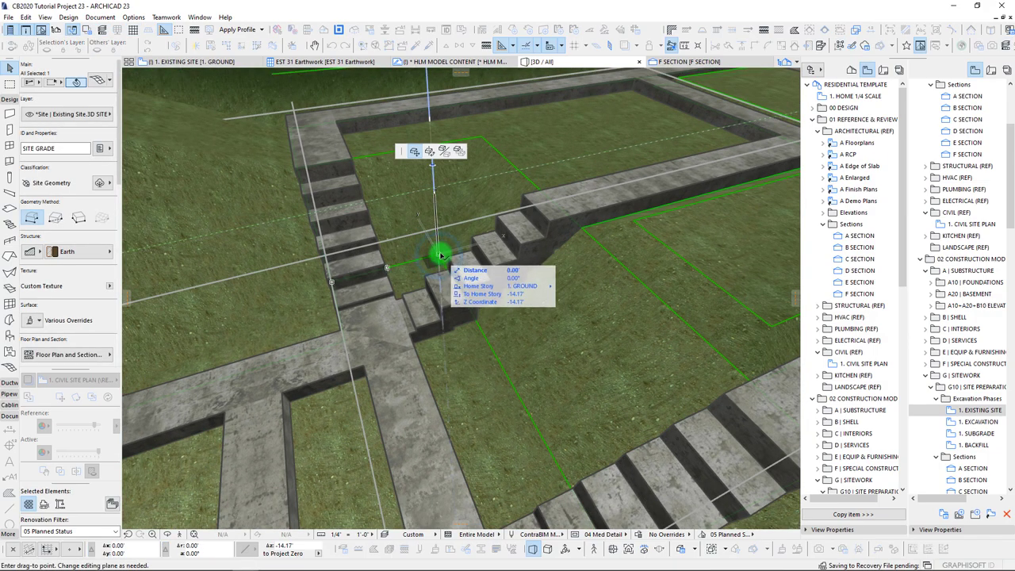
key("Escape")
key("Escape")
scroll(441, 252, "down", 5)
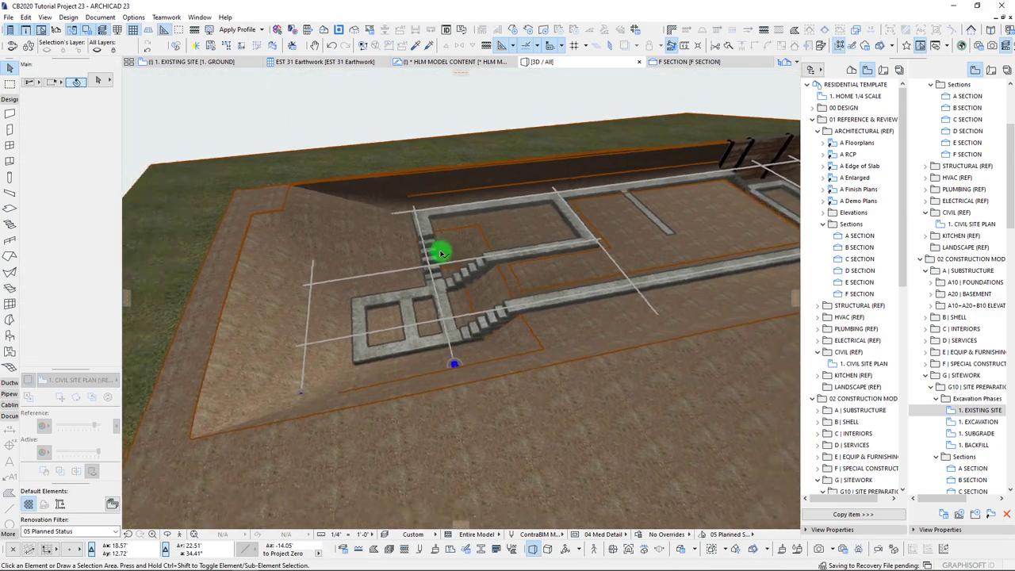
middle_click_drag(442, 252, 314, 196, "shift")
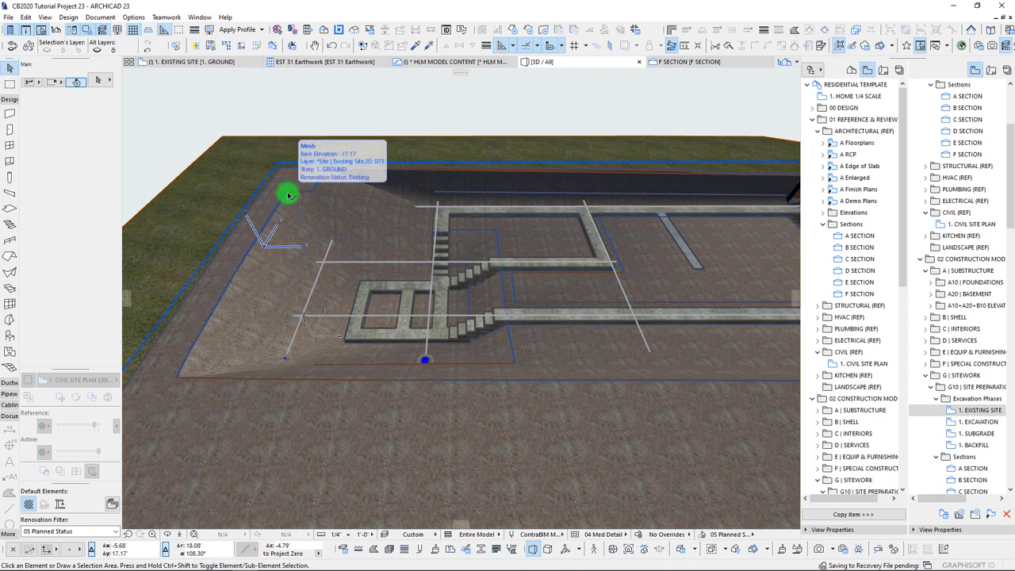
Set the renovation filter to 02 Demolition Plan and check which mesh forms the general excavation.
left_click(62, 532)
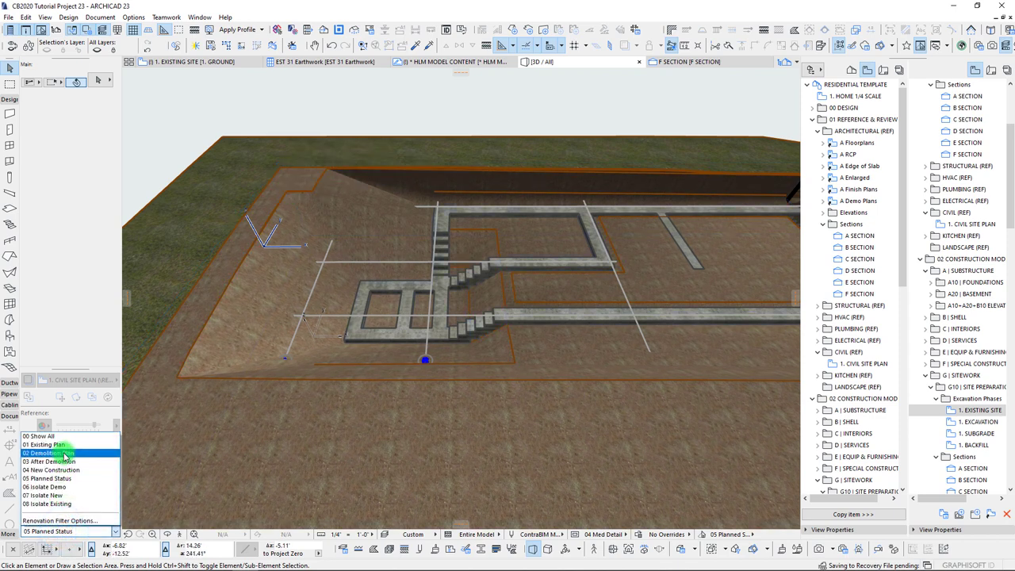
left_click(63, 454)
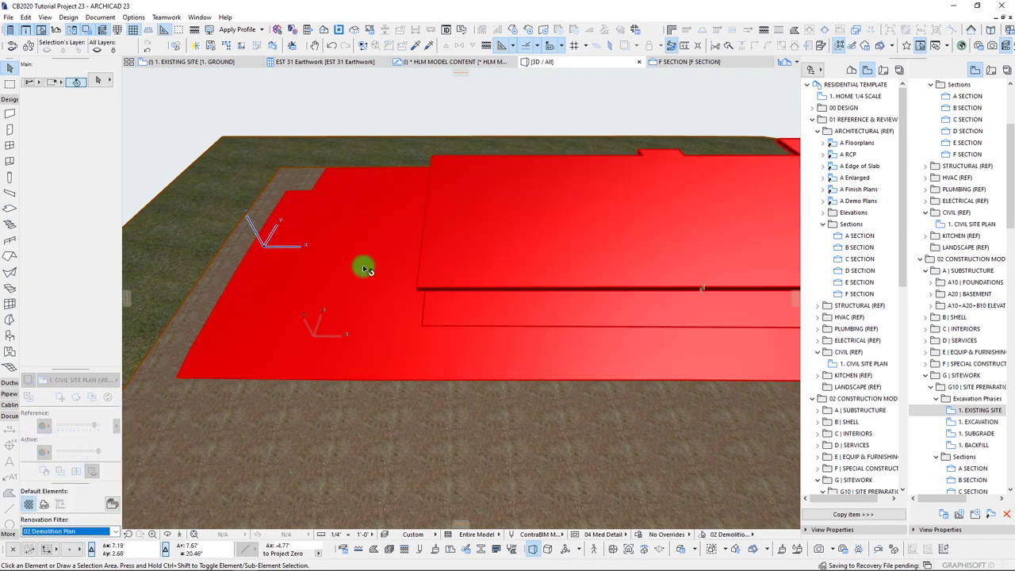
left_click(364, 268)
middle_click_drag(462, 342, 466, 364, "shift")
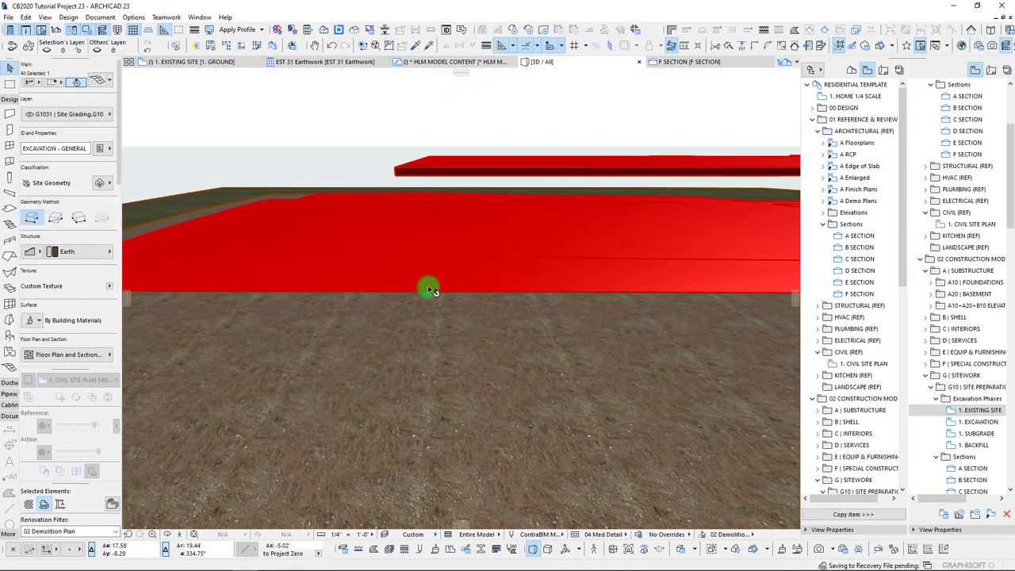
right_click(381, 104)
left_click(402, 104)
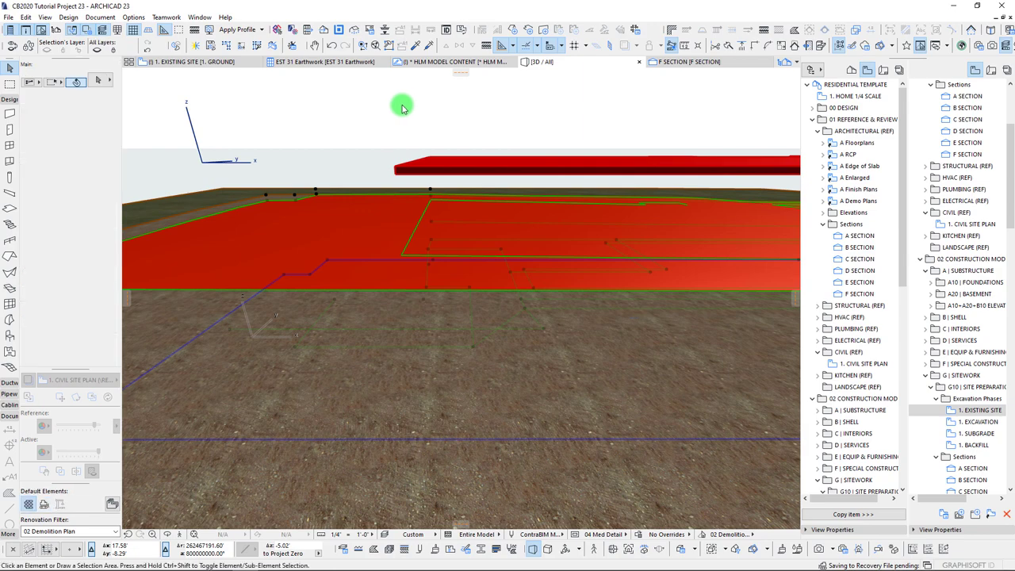
Set the 3D style to Basic + Contours.
right_click(402, 105)
mouse_move(471, 111)
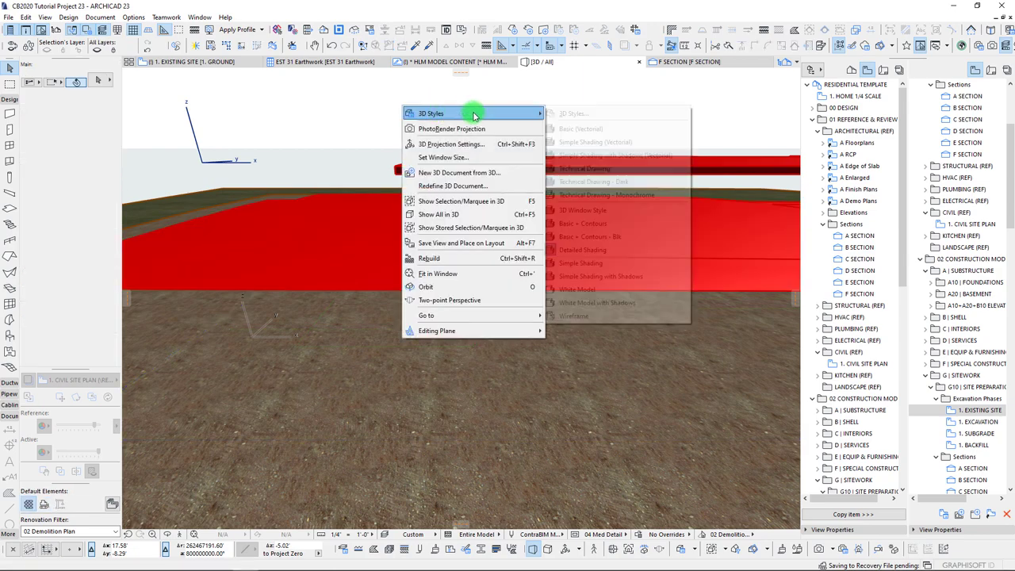
left_click(596, 228)
Move the two nodes of the EXCAVATION - GENERAL mesh at the foot of the stepped slope 1' at 180°.
scroll(460, 286, "up", 5)
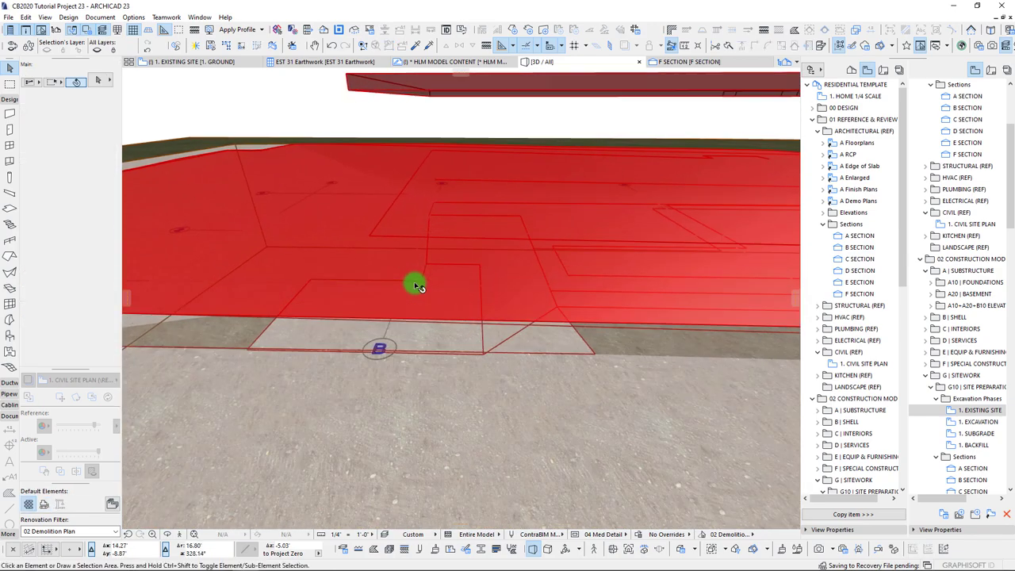
scroll(433, 293, "up", 3)
left_click(516, 267)
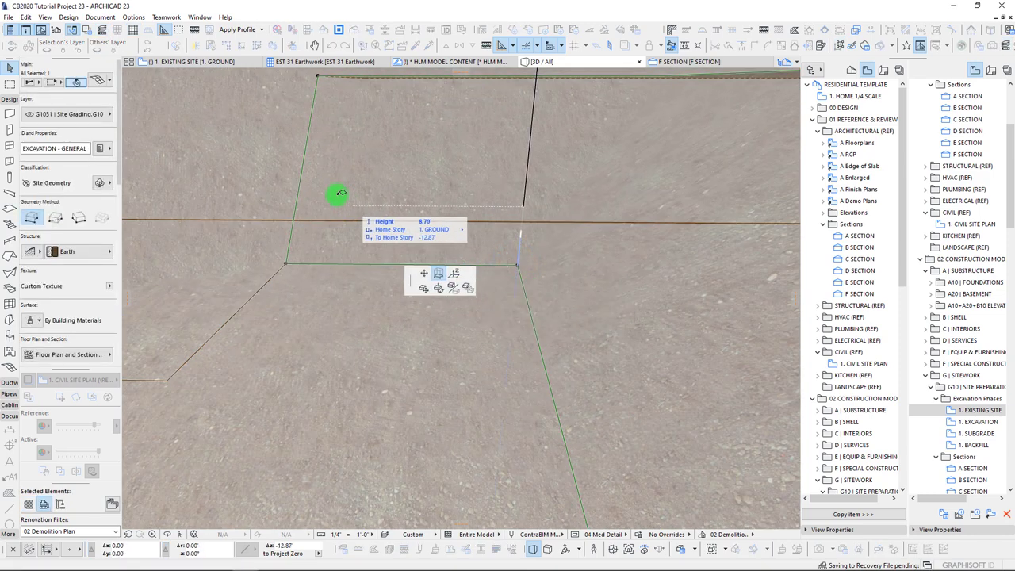
left_click(414, 152)
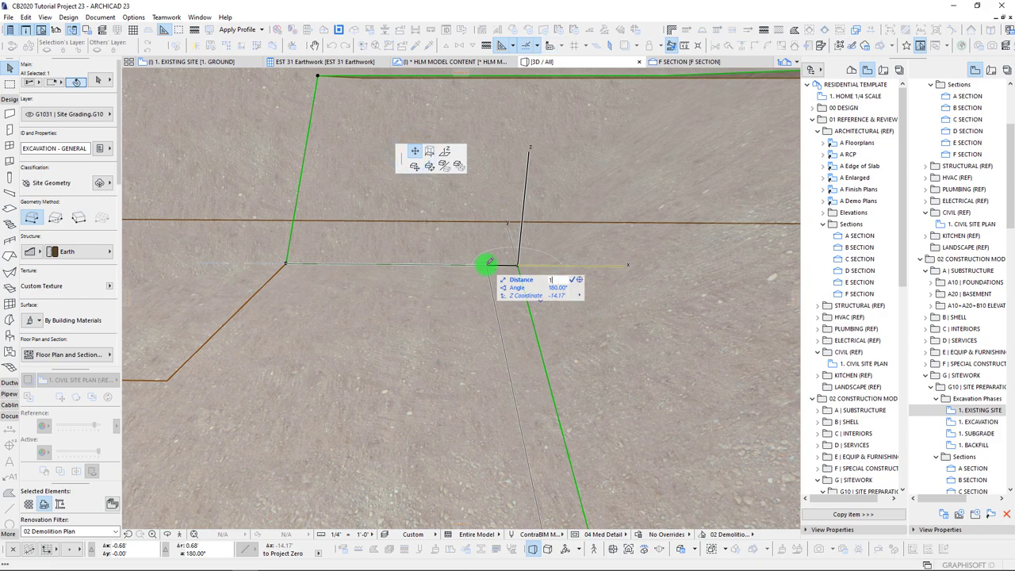
key("Return")
scroll(487, 265, "down", 5)
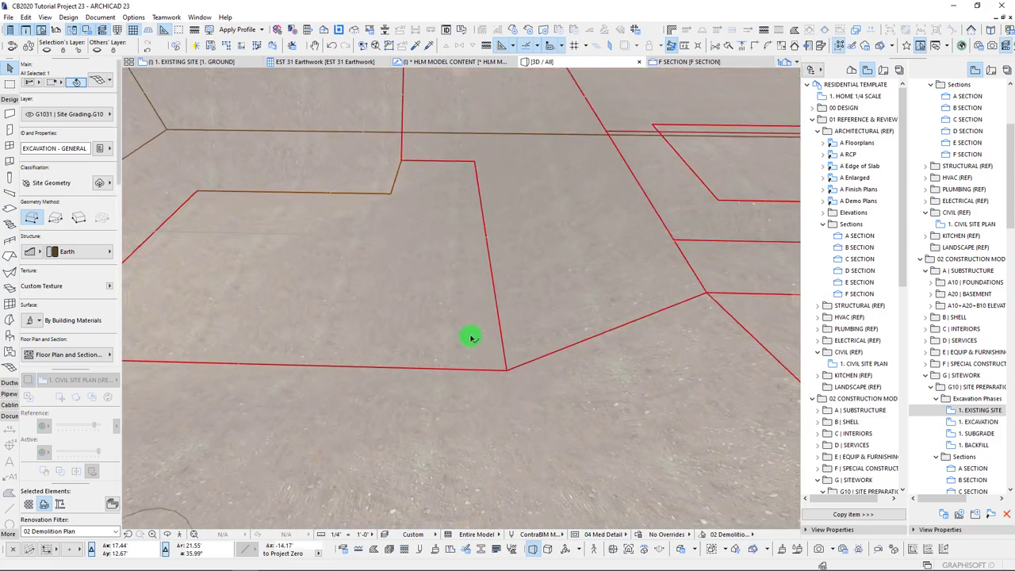
scroll(474, 343, "down", 1)
middle_click_drag(502, 388, 510, 432, "shift")
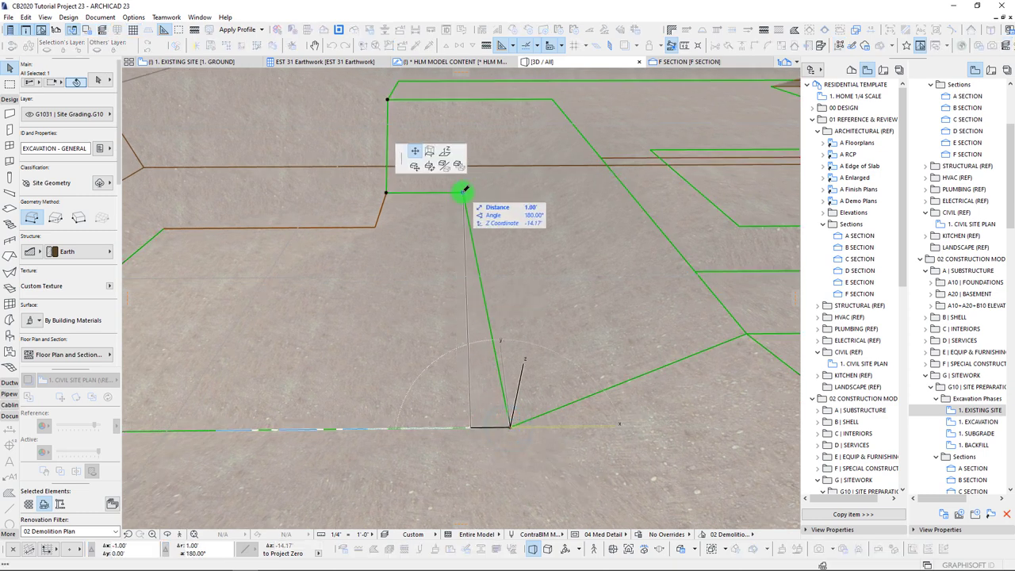
left_click(363, 408)
Set the renovation filter to 05 Planned Status and check the stepped footings against the adjusted excavation.
left_click(71, 532)
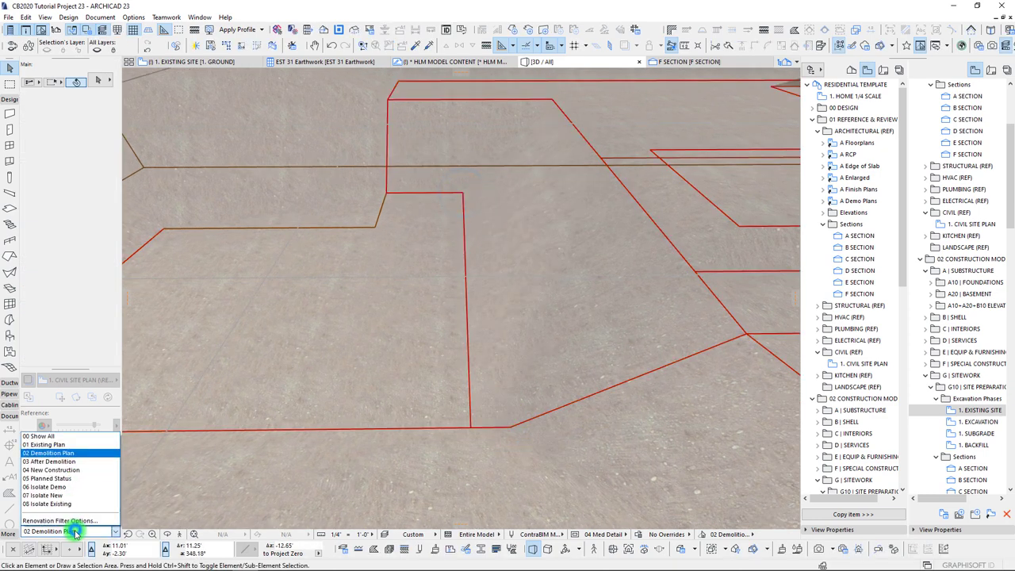
left_click(78, 481)
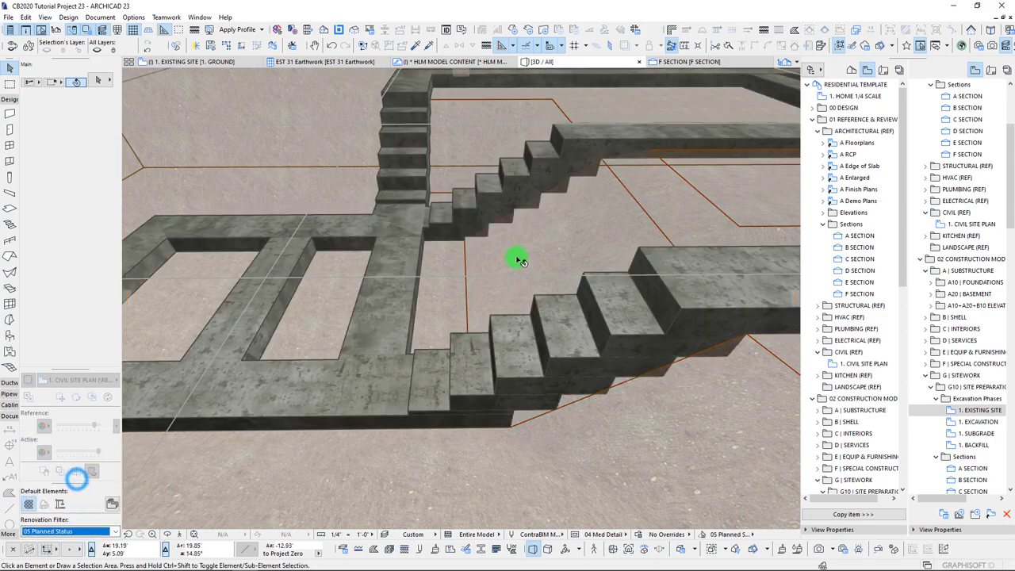
middle_click_drag(517, 257, 476, 239, "shift")
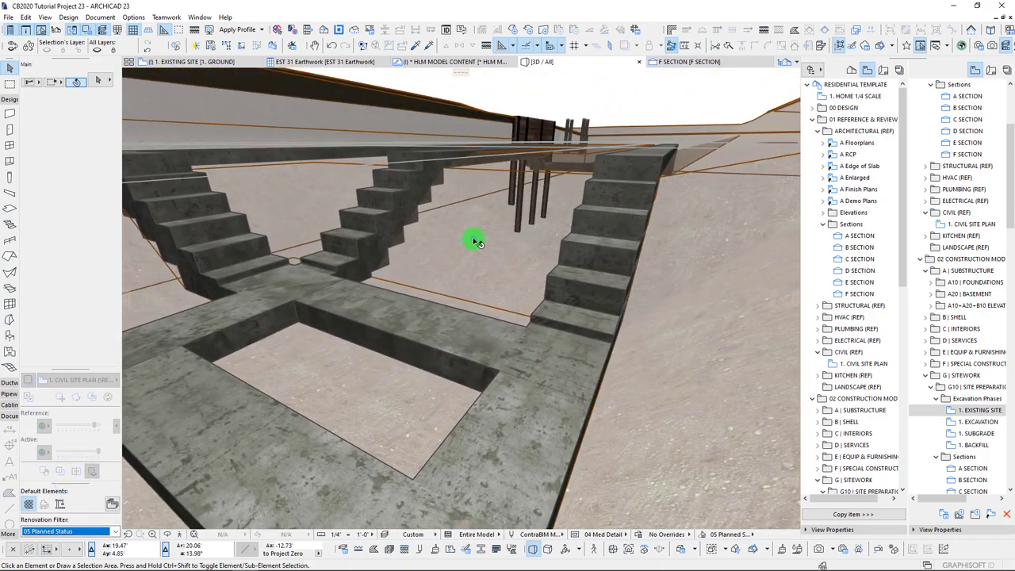
left_click(475, 238)
mouse_move(635, 291)
middle_mouse_down("shift")
mouse_move(608, 274)
mouse_move(437, 310)
mouse_move(492, 379)
mouse_move(535, 407)
mouse_move(548, 340)
mouse_move(483, 285)
mouse_move(508, 272)
middle_mouse_up("shift")
scroll(508, 272, "up", 5)
scroll(507, 272, "down", 8)
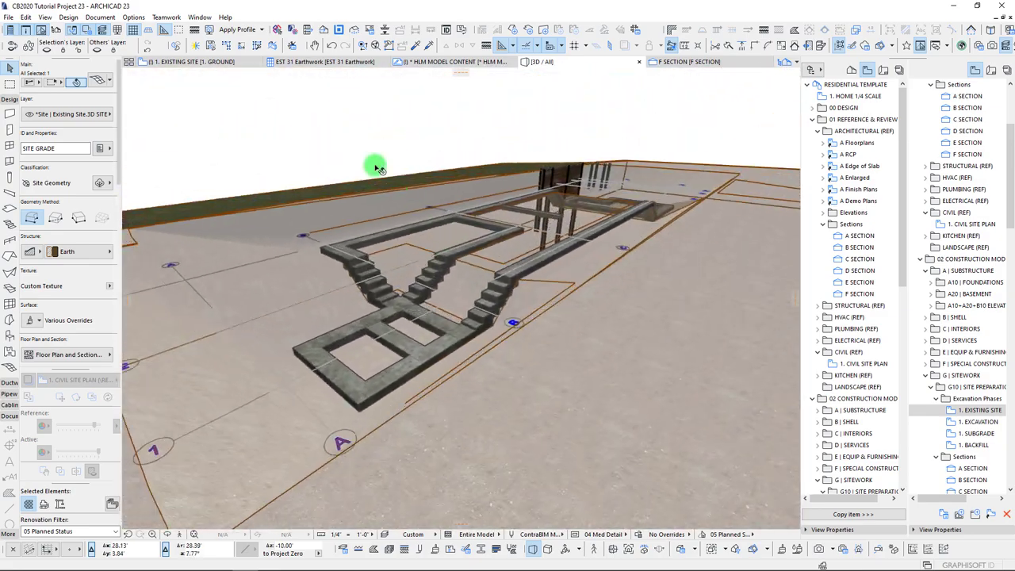
Deselect the SITE GRADE mesh and set the 3D style to Detailed Shading.
left_click(296, 131)
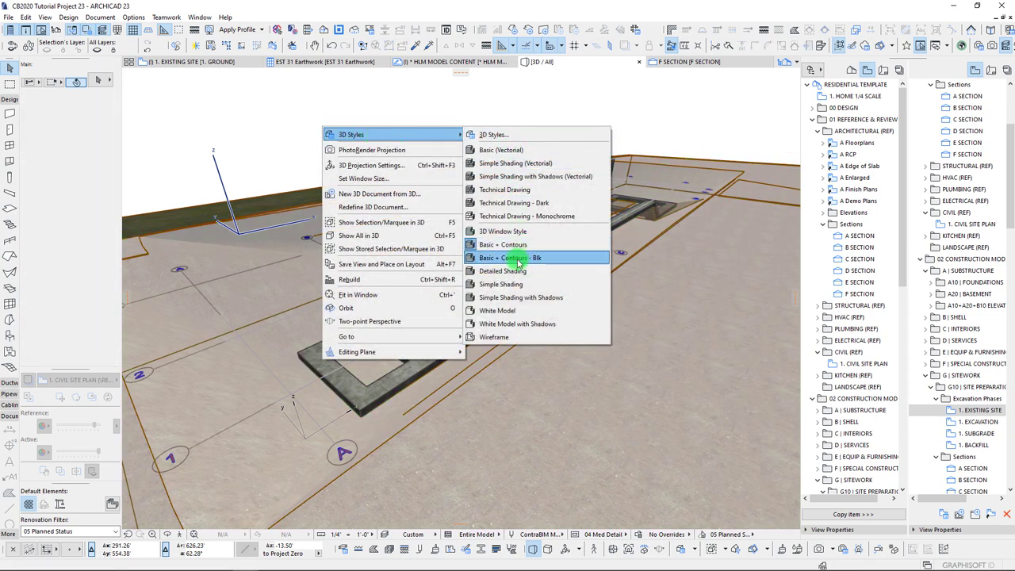
left_click(514, 272)
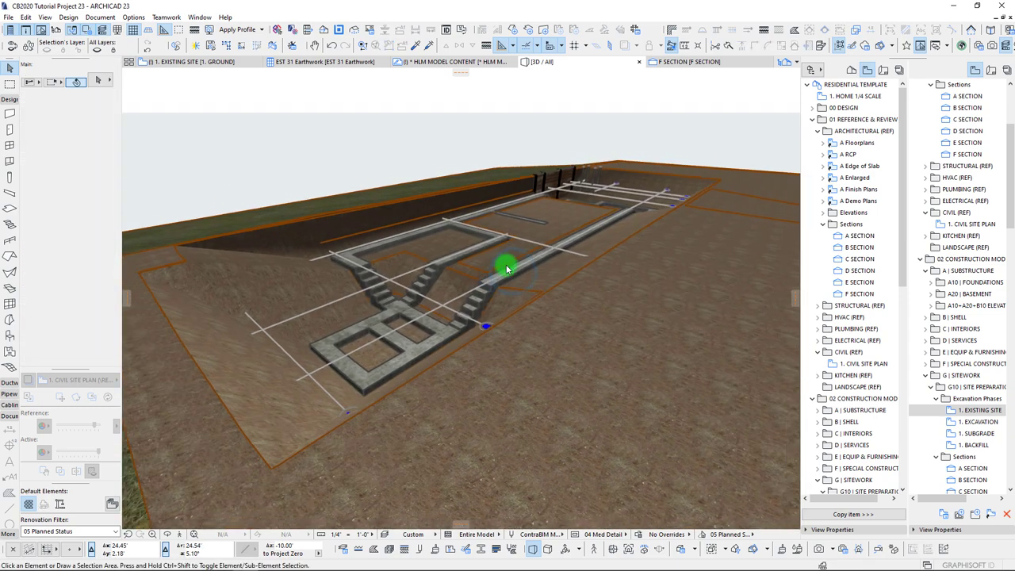
scroll(508, 268, "up", 5)
middle_click_drag(507, 268, 138, 530, "shift")
mouse_move(139, 530)
left_mouse_down()
mouse_move(75, 540)
mouse_move(671, 267)
mouse_move(508, 256)
mouse_move(918, 252)
left_mouse_up()
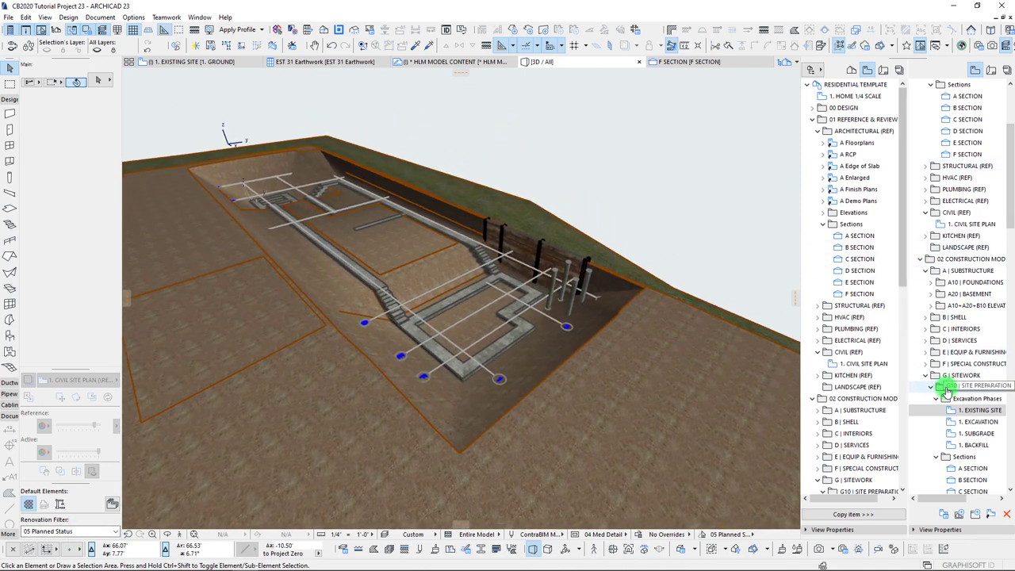
Collapse the Excavation Phases and G10 site preparation folders, and set the renovation filter to 00 Show All.
left_click(935, 398)
left_click(931, 388)
left_click(96, 533)
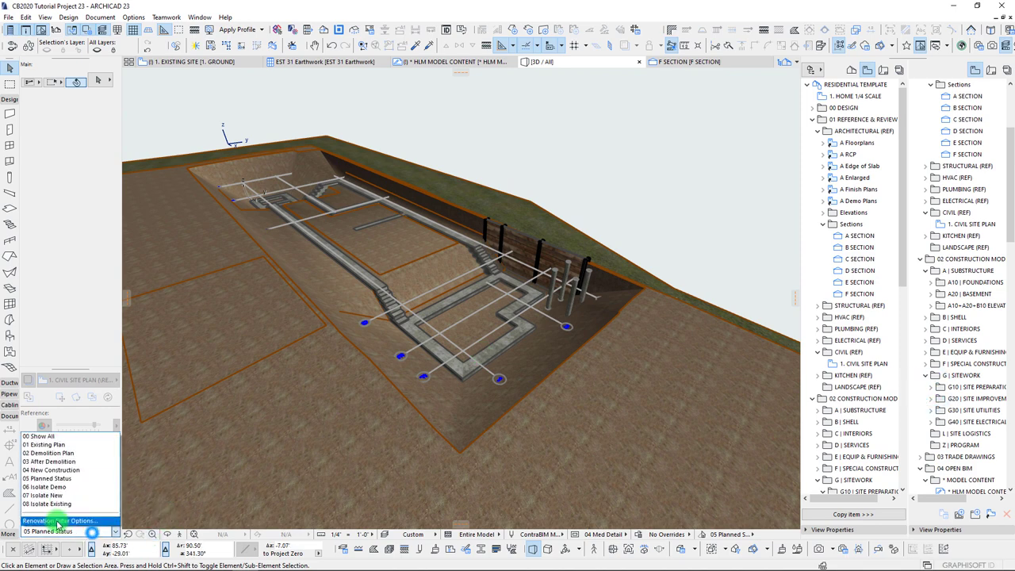
left_click(52, 439)
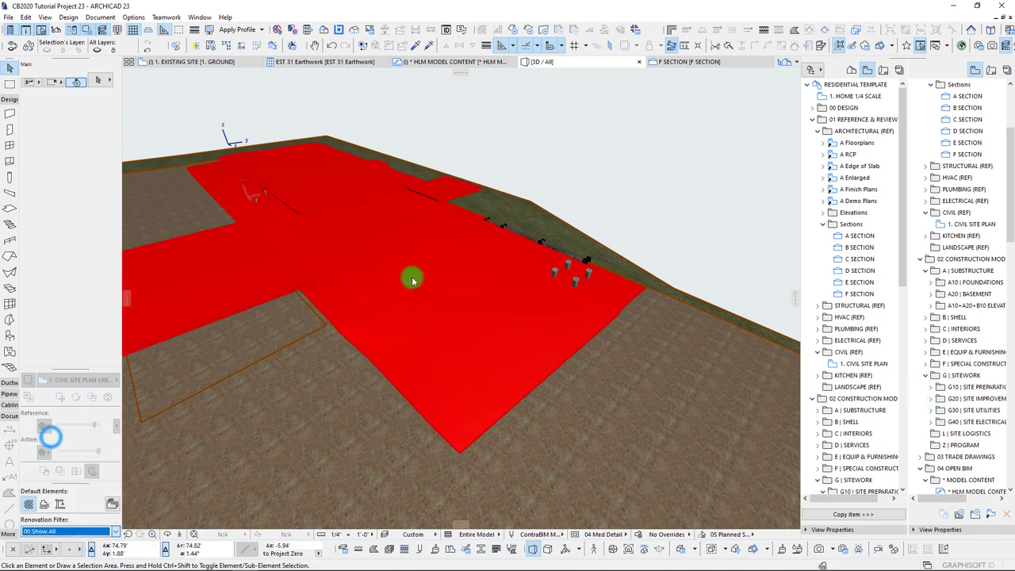
scroll(624, 410, "down", 3)
middle_click_drag(624, 410, 662, 463, "shift")
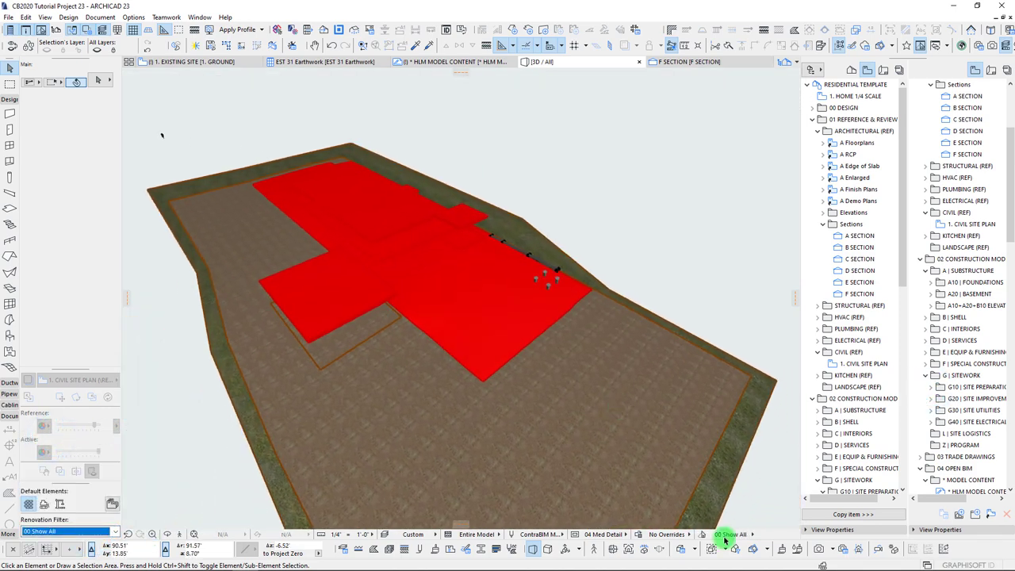
Review the renovation filter options and switch the 3D window to a 3D style with a white background.
left_click(704, 535)
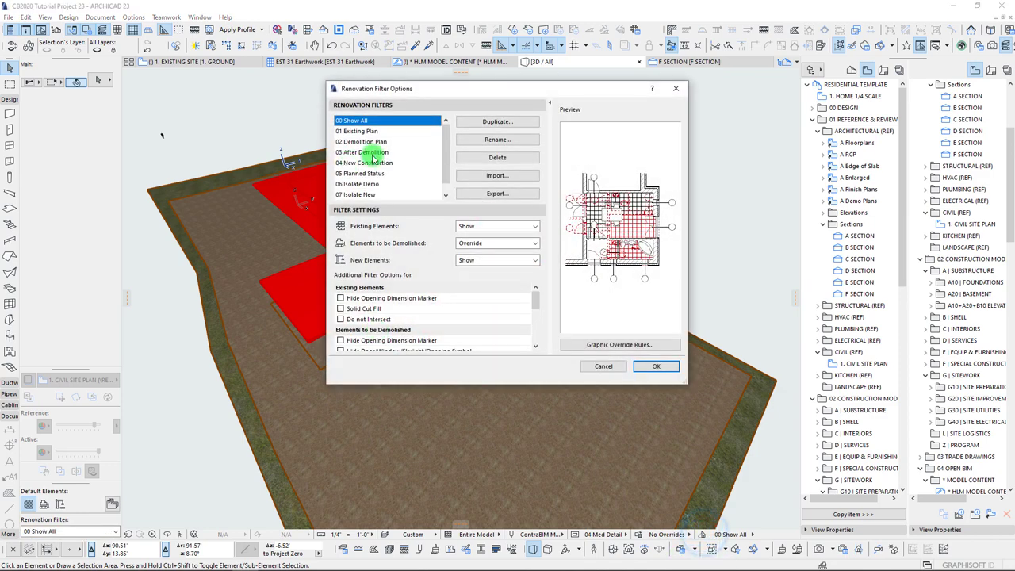
left_click(680, 92)
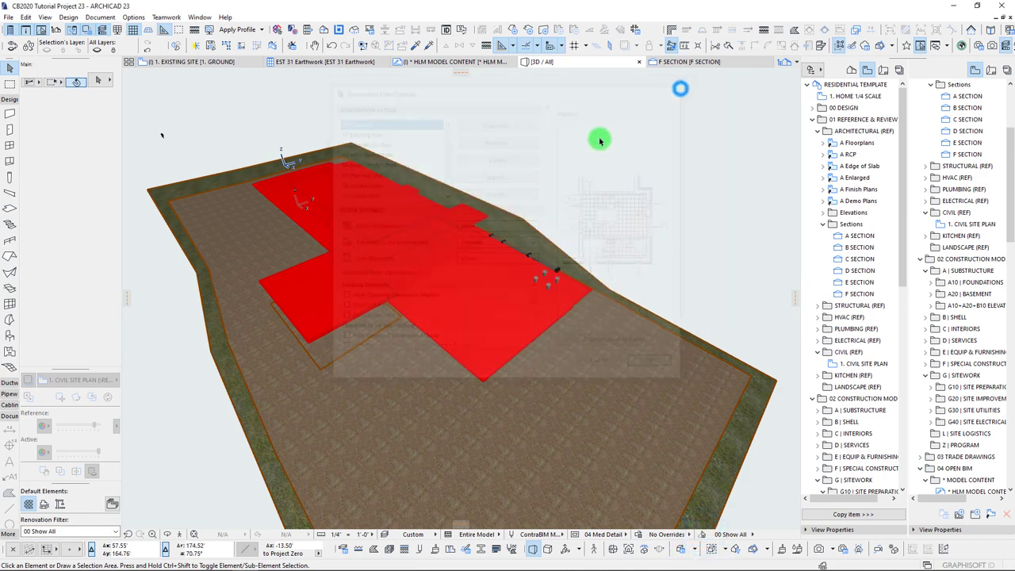
right_click(597, 127)
mouse_move(637, 128)
left_click(782, 251)
middle_click_drag(589, 253, 428, 236, "shift")
scroll(428, 236, "down", 4)
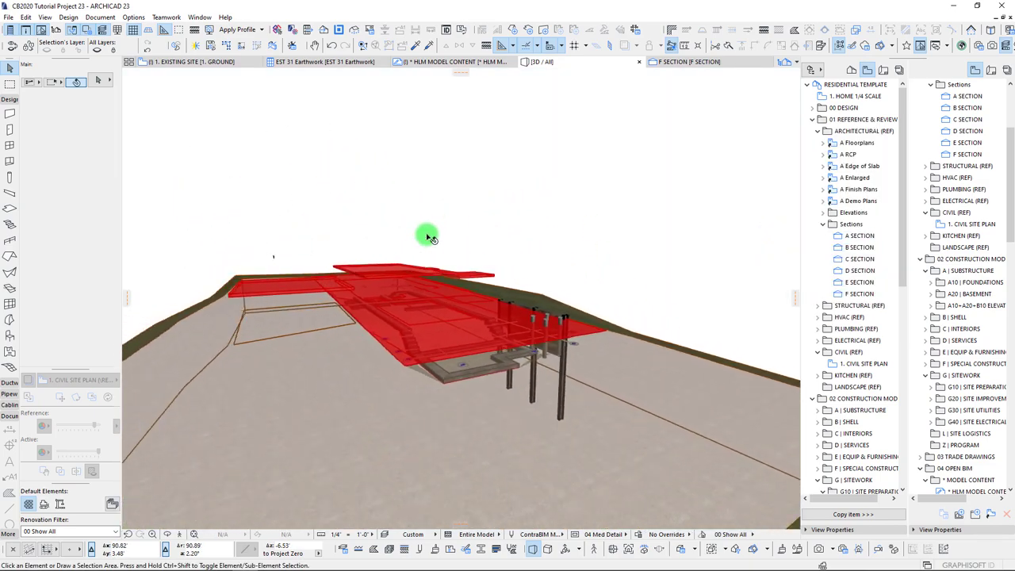
Open the EST 31 Earthwork schedule from the estimating cost reports.
scroll(986, 385, "down", 6)
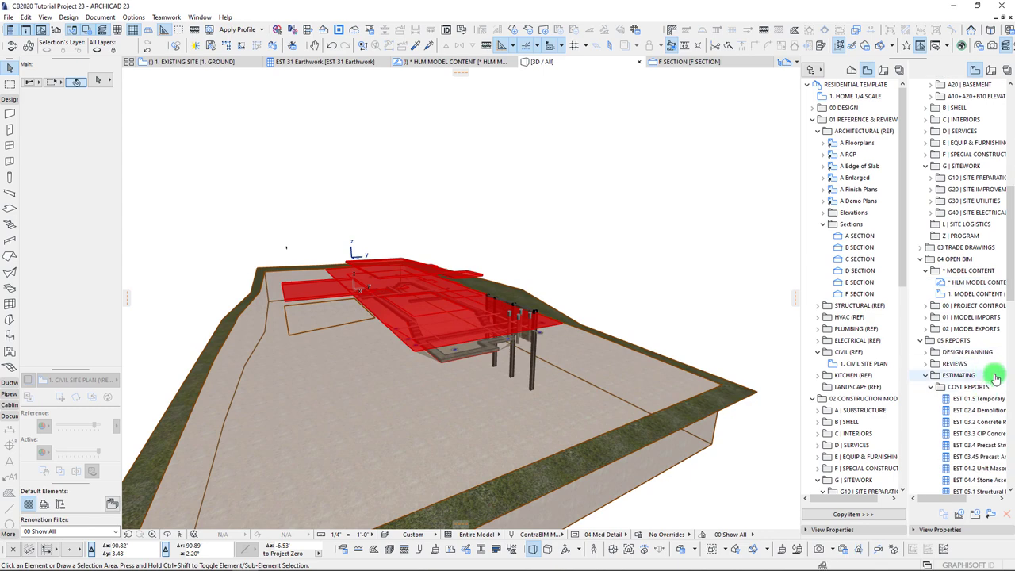
scroll(996, 378, "down", 15)
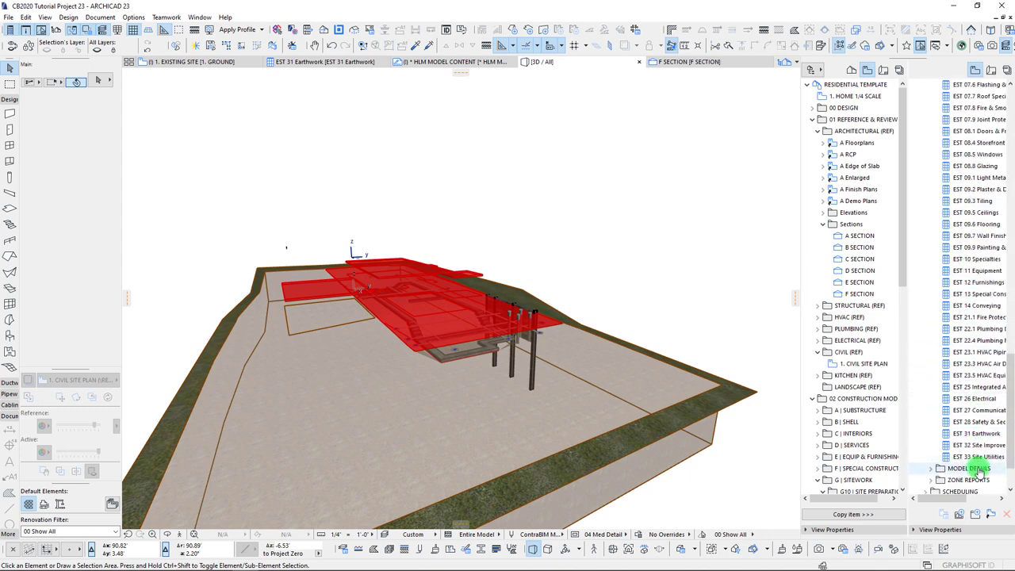
double_click(977, 433)
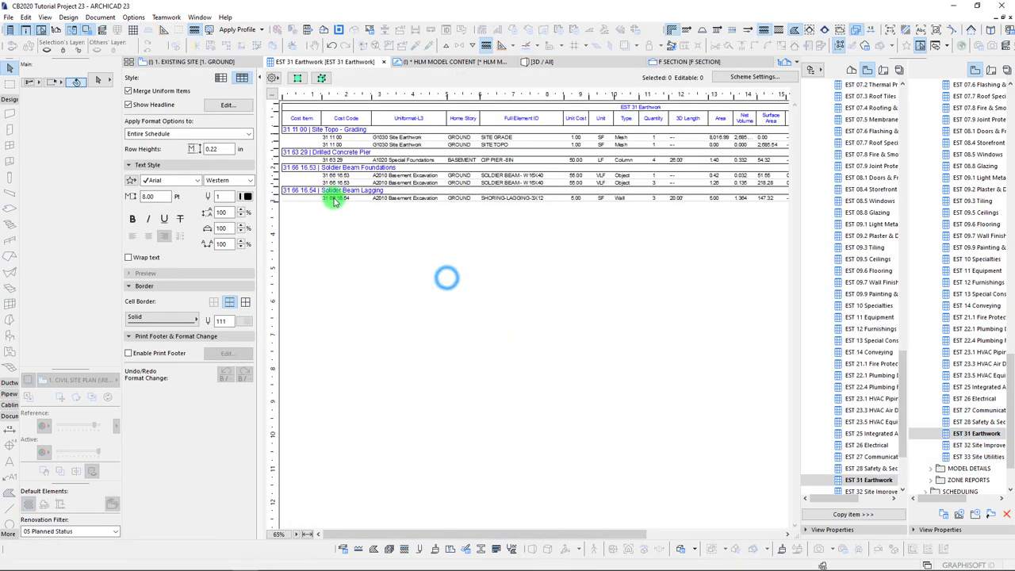
Examine the SITE GRADE and SITE TOPO entries under Site Topo - Grading in the earthwork schedule.
left_click(336, 130)
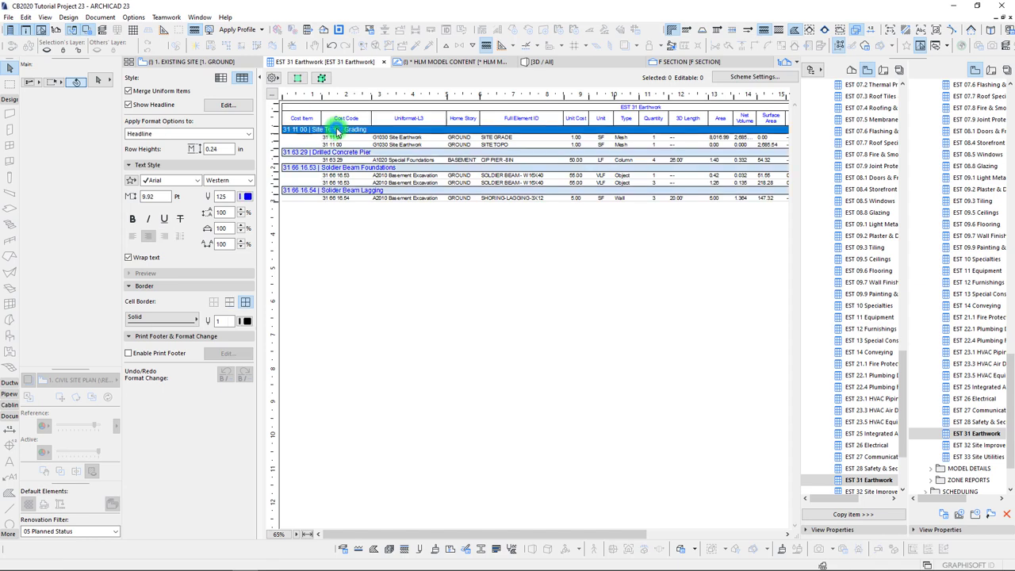
left_click(337, 137)
left_click(394, 137)
left_click(442, 145)
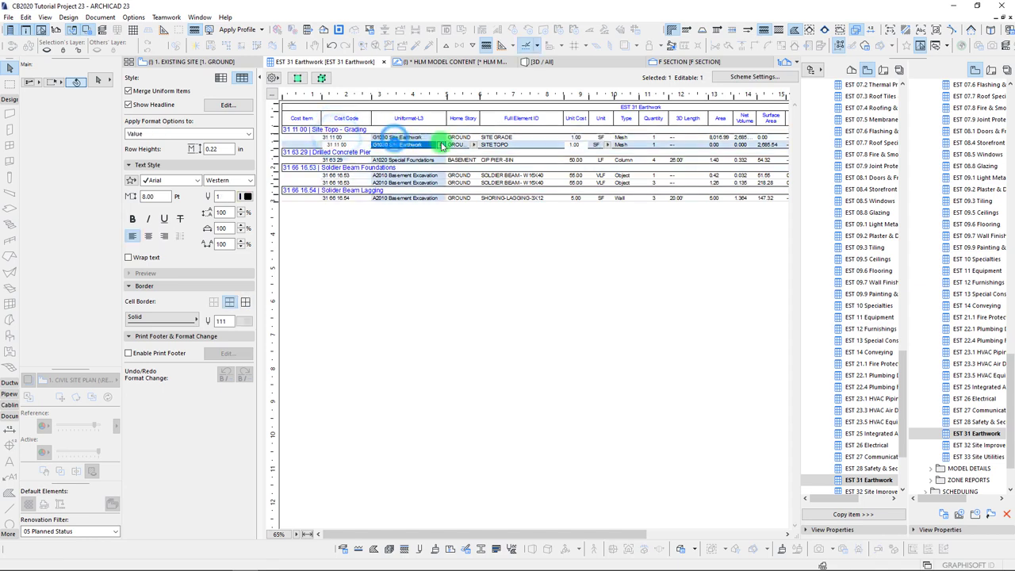
left_click(507, 145)
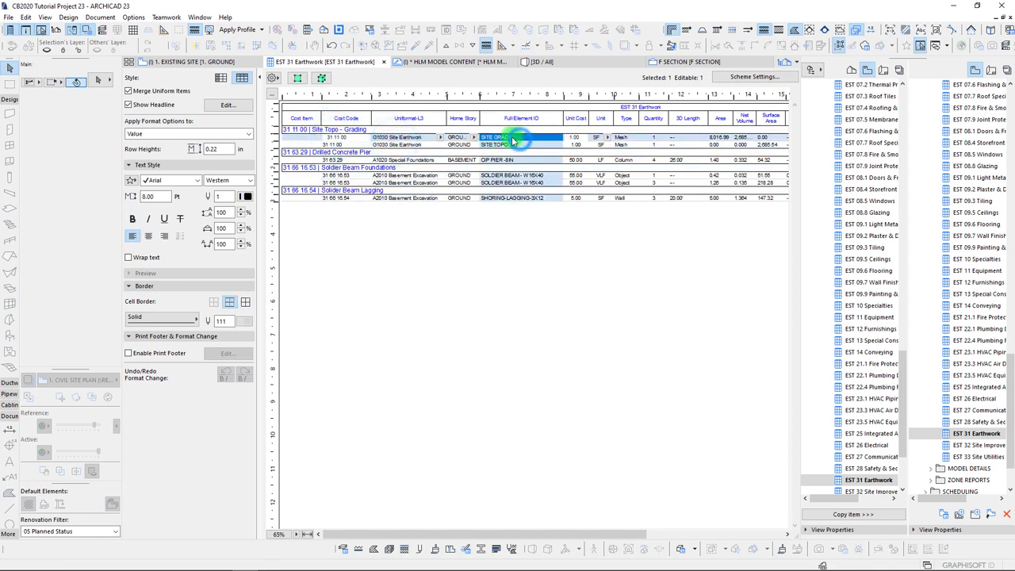
left_click(526, 232)
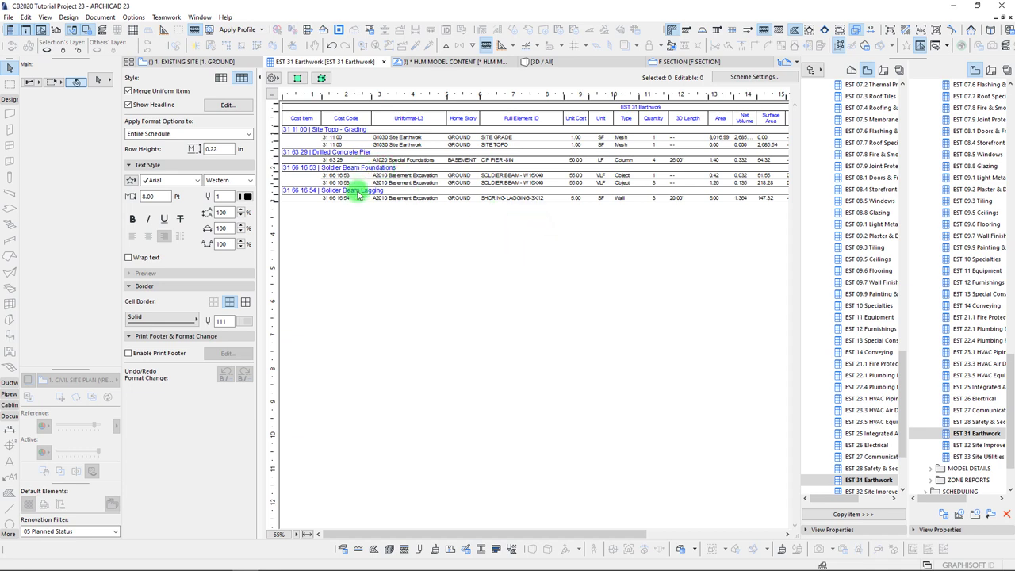
Set the EST 31 Earthwork view's renovation filter to 00 Show All in its view settings.
left_click(801, 529)
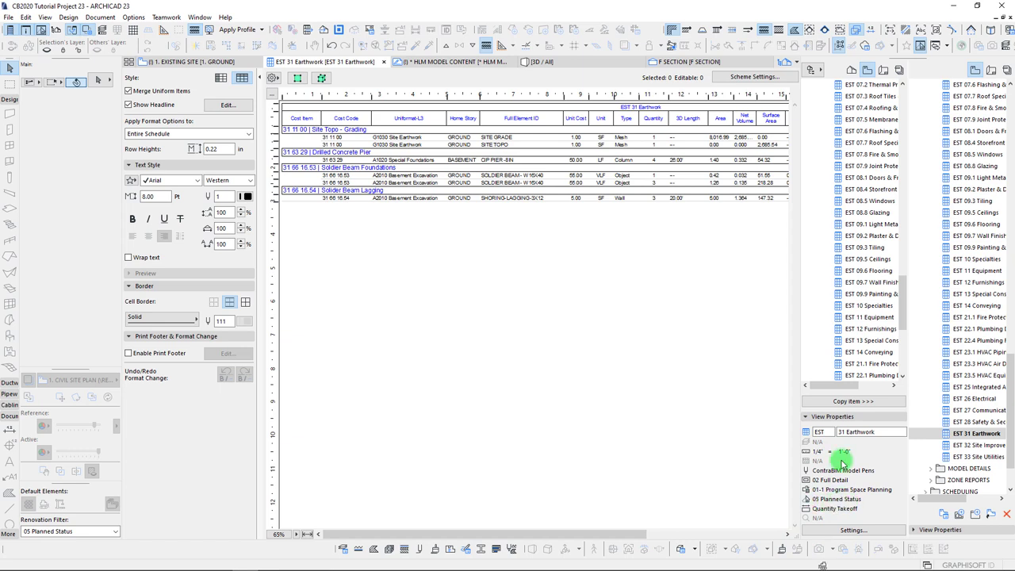
scroll(952, 409, "down", 2)
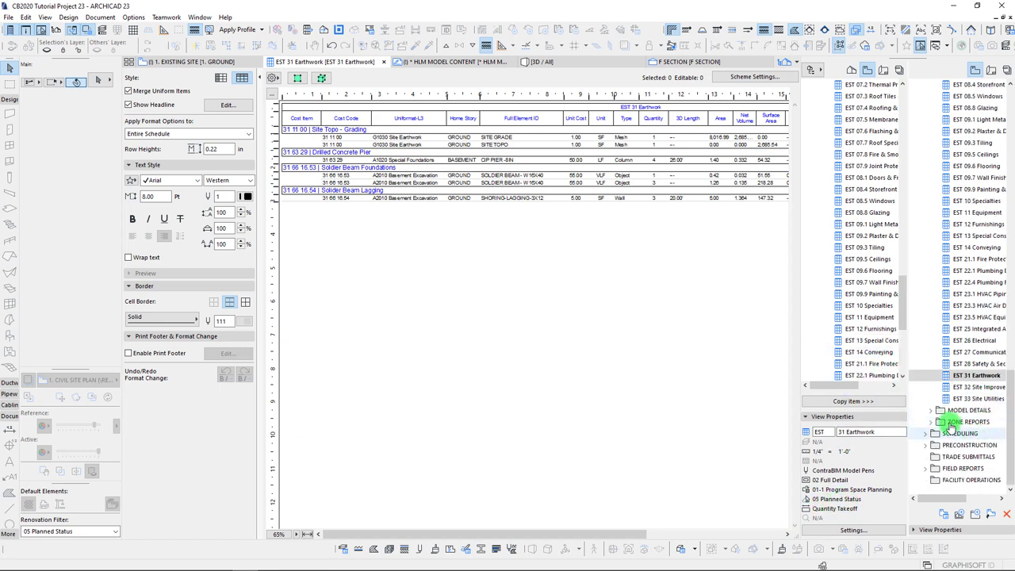
right_click(959, 379)
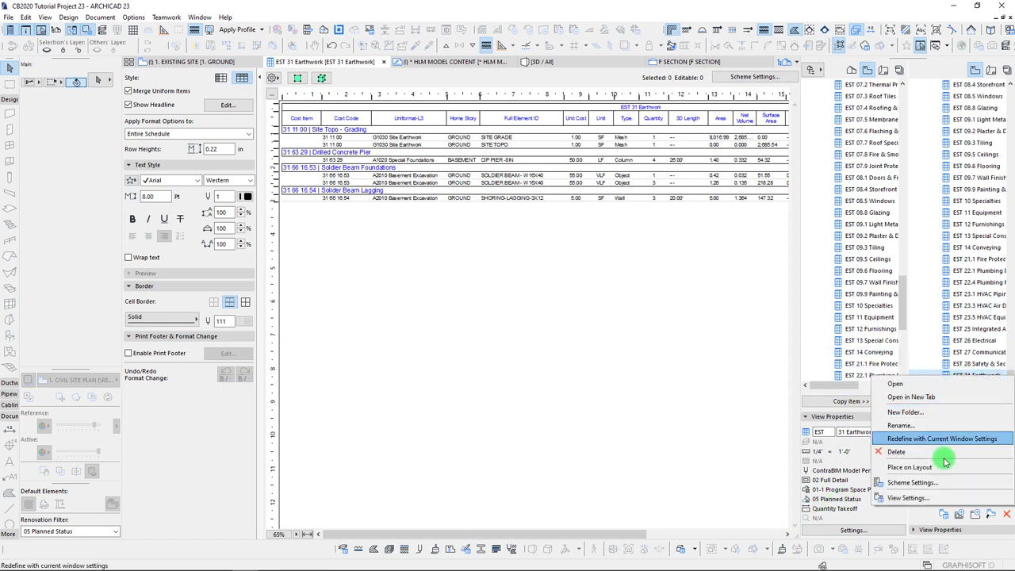
left_click(906, 497)
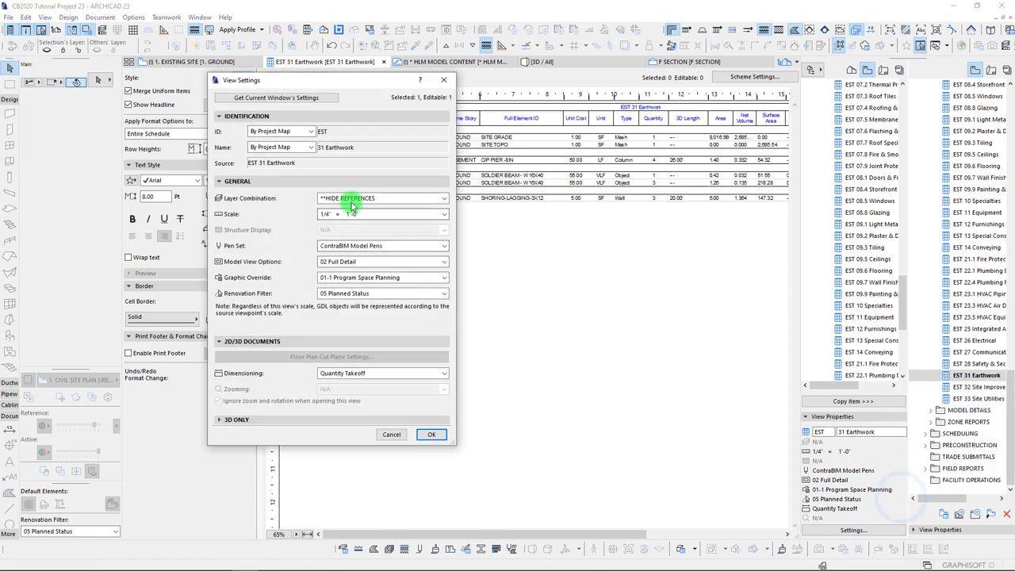
left_click(364, 295)
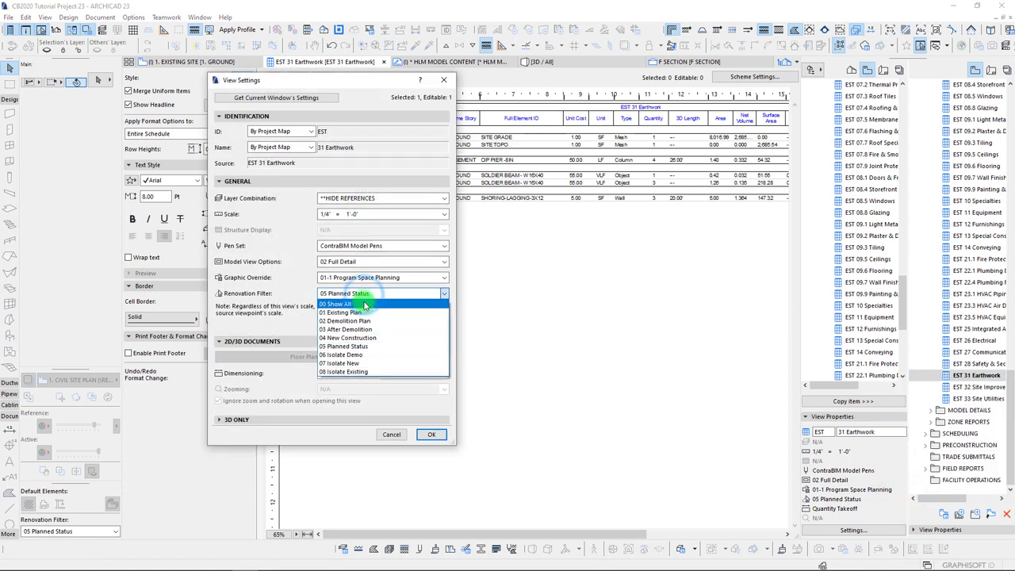
left_click(362, 306)
left_click(435, 436)
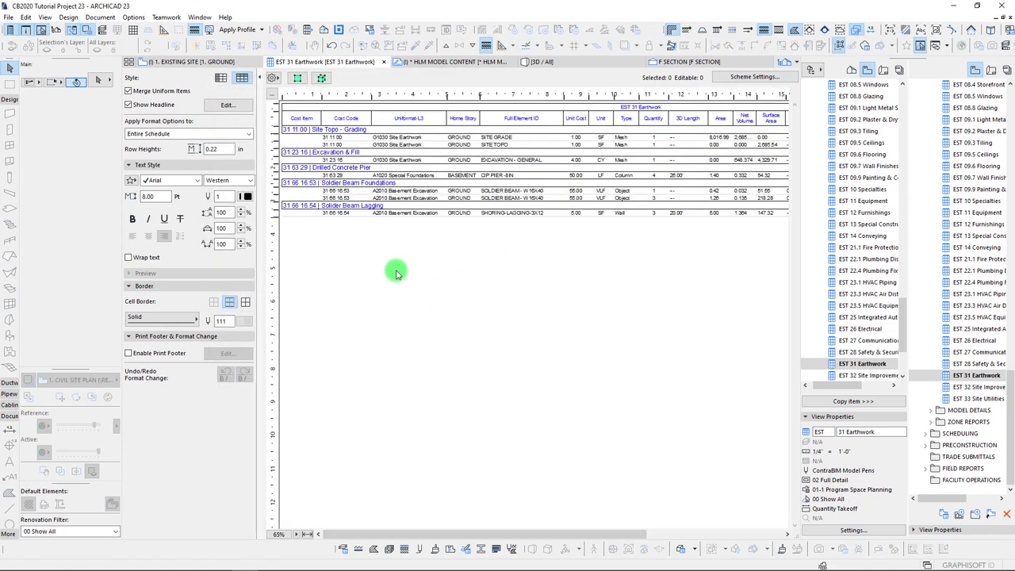
Examine the unit cost and net volume of EXCAVATION - GENERAL with the schedule displayed at 75%.
left_click(351, 160)
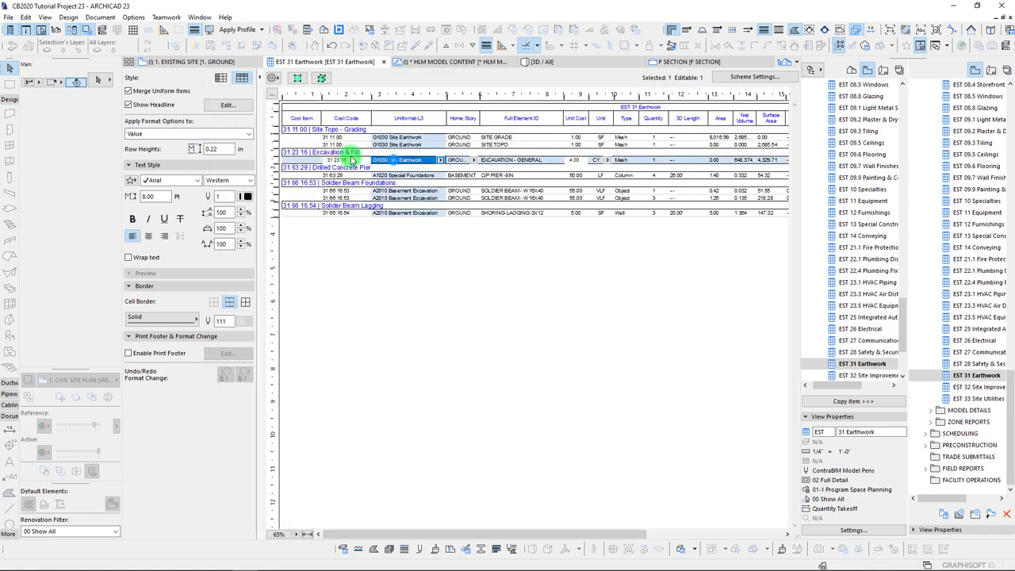
left_click(576, 162)
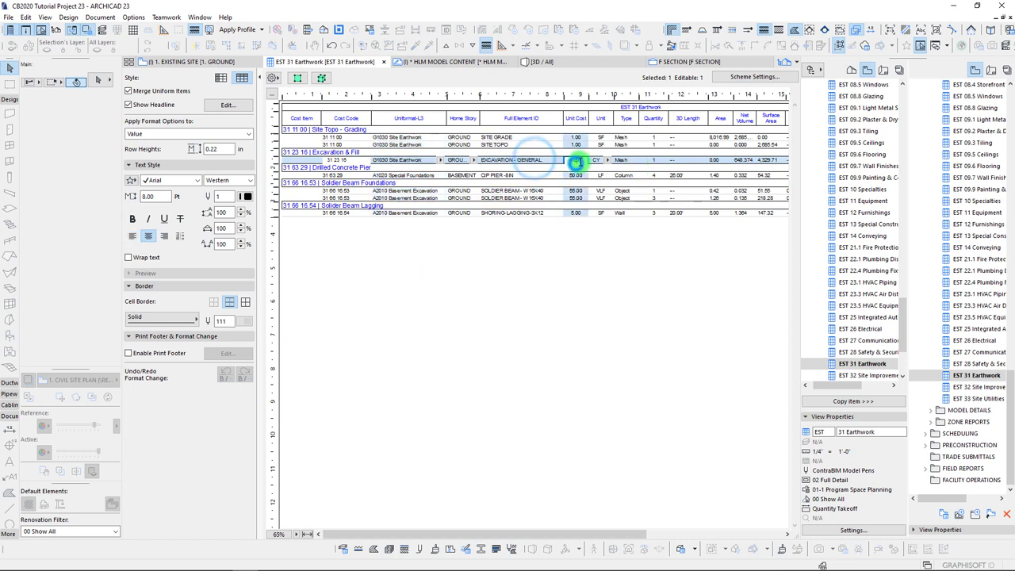
left_click(743, 160)
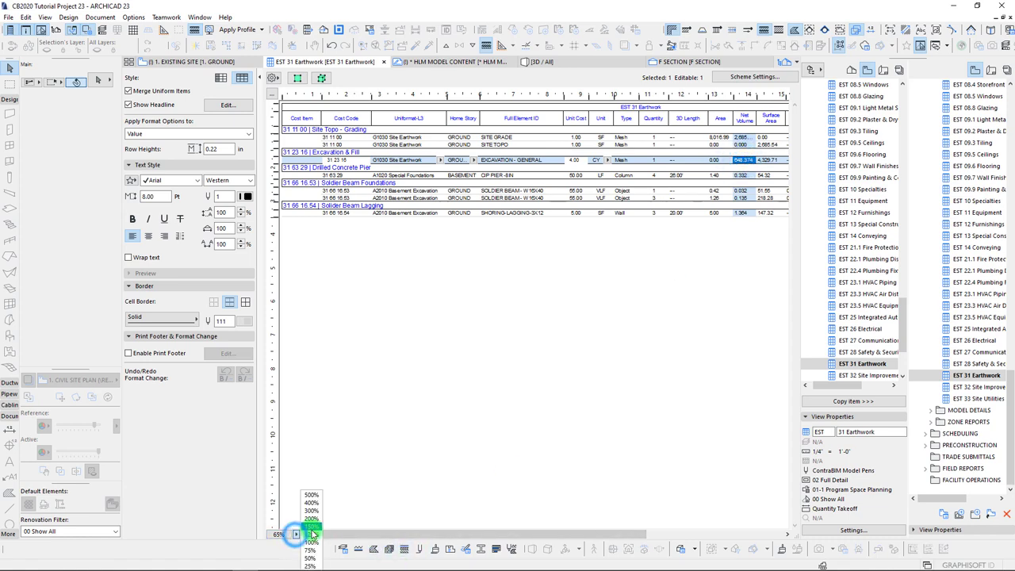
left_click(310, 550)
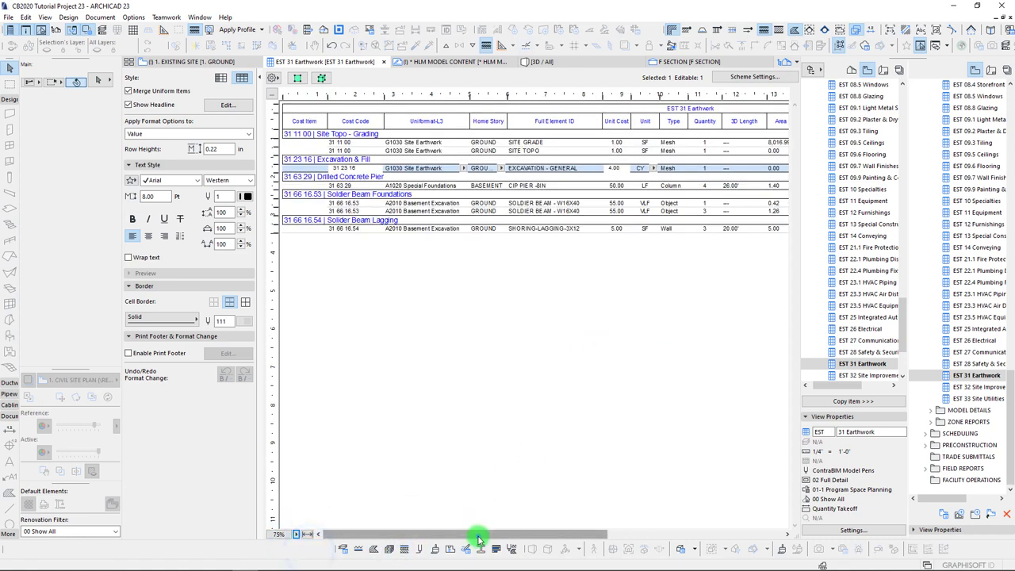
left_click_drag(481, 534, 673, 512)
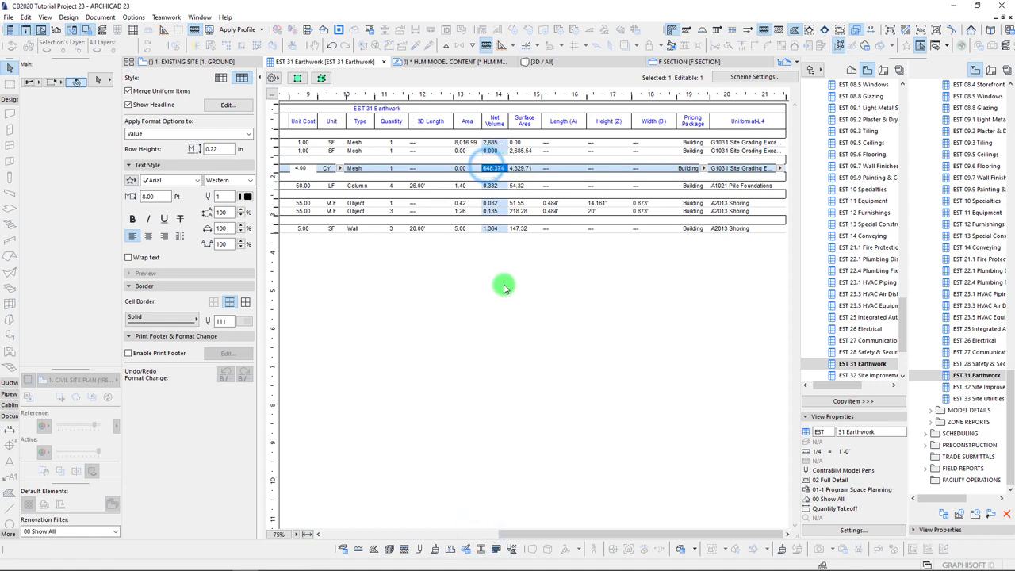
left_click(508, 246)
left_click(494, 169)
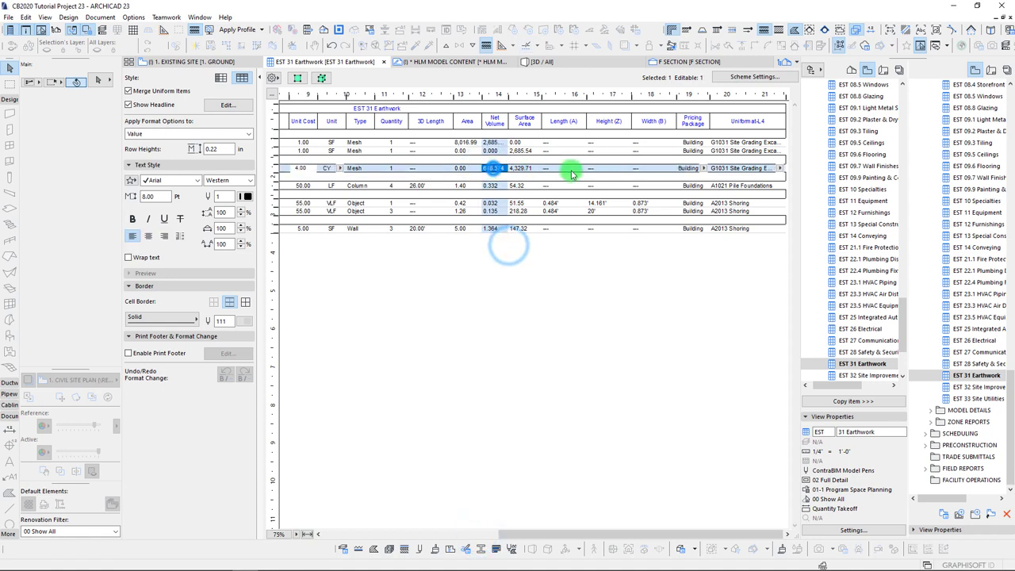
left_click(538, 302)
left_click_drag(553, 525, 361, 531)
left_click(404, 466)
left_click(402, 169)
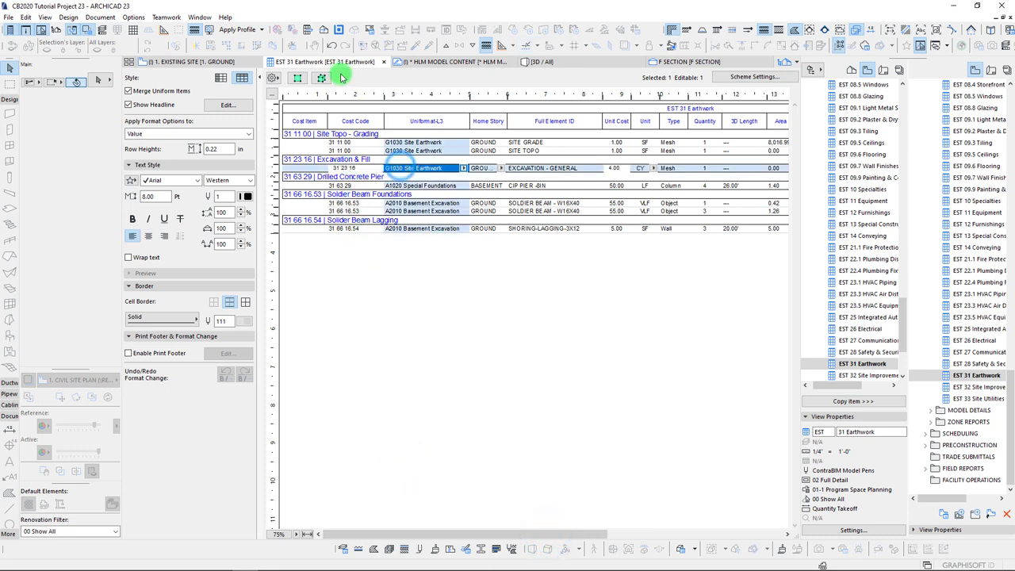
Return to the 3D view and set the renovation filter to 01 Existing Plan.
mouse_move(198, 67)
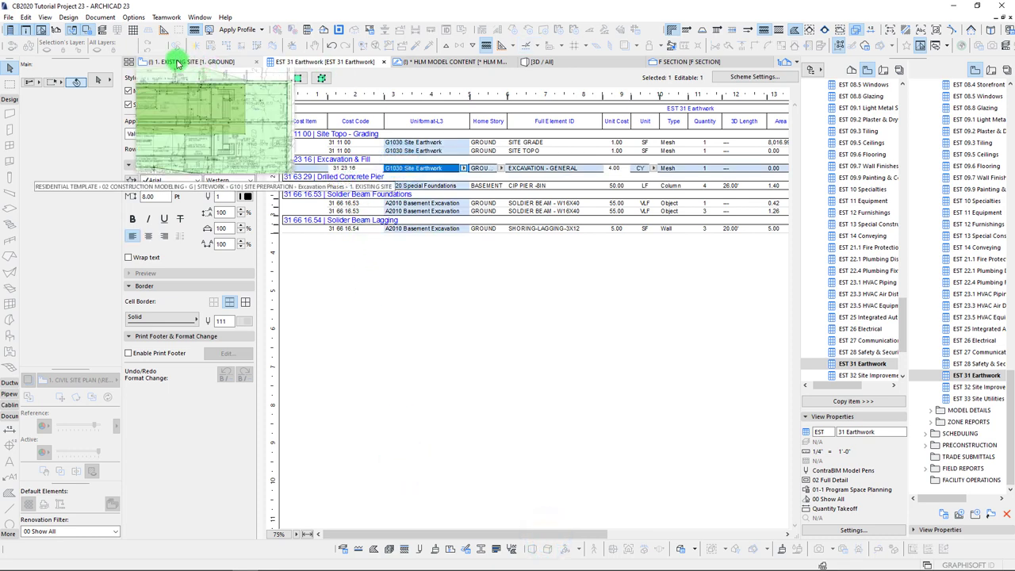
left_click(547, 62)
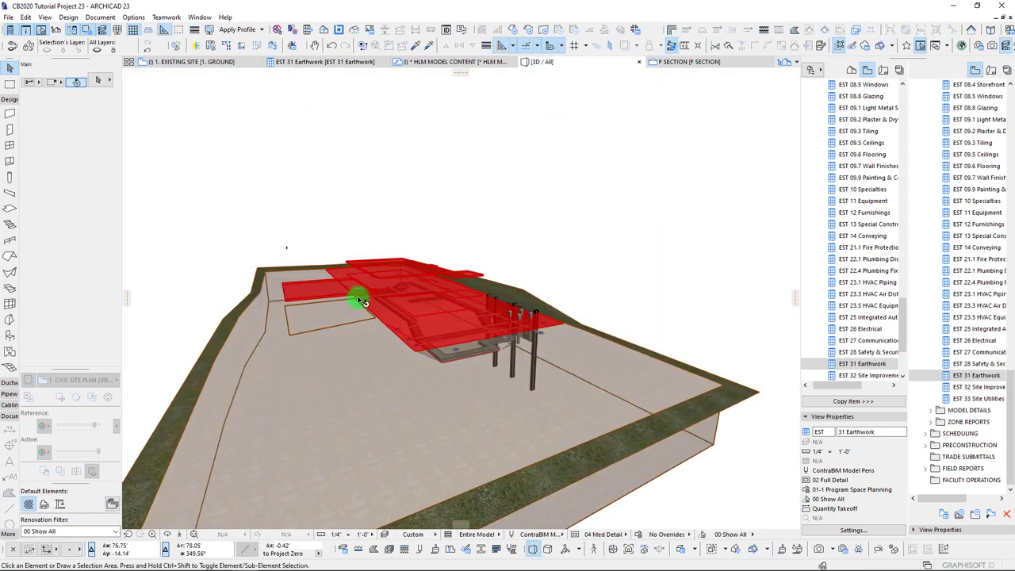
left_click(86, 531)
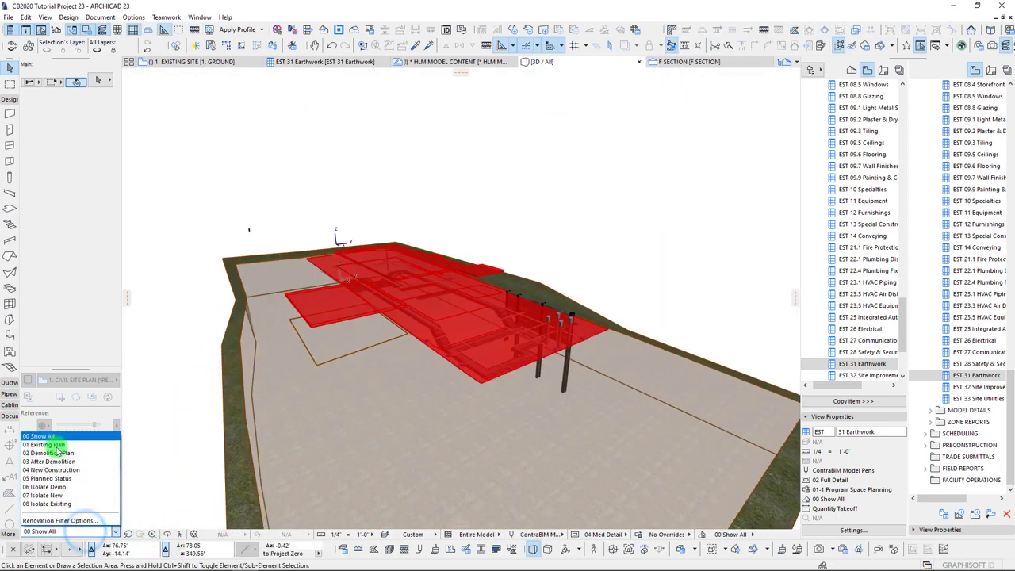
left_click(58, 445)
middle_click_drag(415, 301, 291, 247, "shift")
scroll(470, 315, "up", 3)
Select the small and the large adjoining existing building slabs and set their ID to EXST BUILDINGS.
left_click(473, 314)
left_click(296, 233)
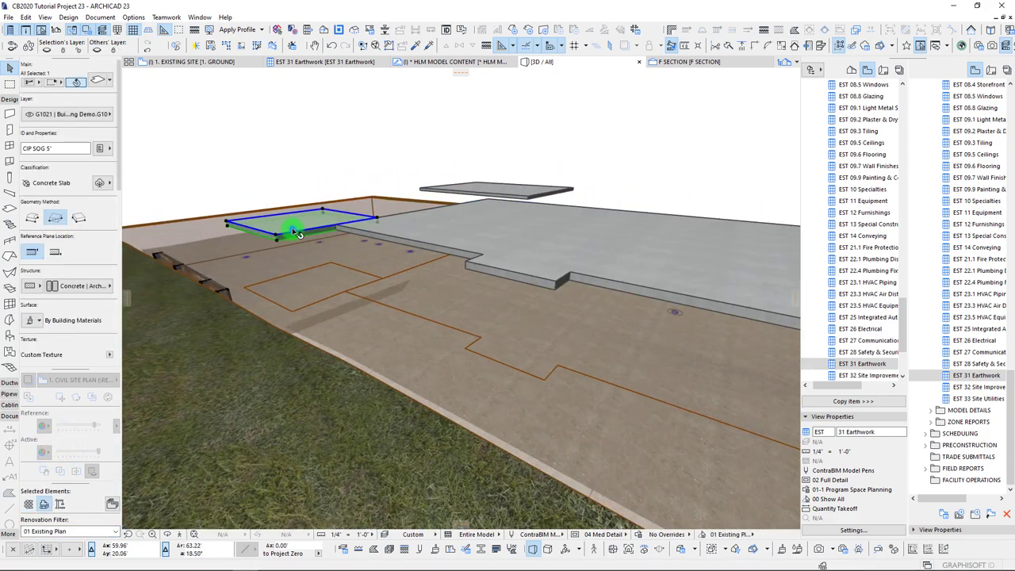
left_click(524, 256, "shift")
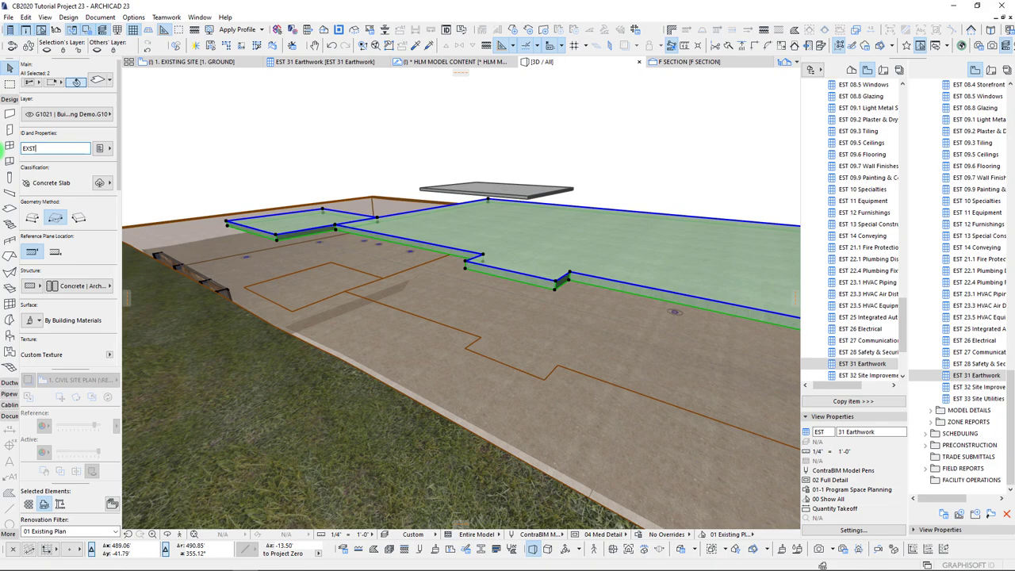
Set the bottom offset of the two selected building slabs to -8.00' to thicken them into solid blocks.
middle_click_drag(554, 340, 374, 305, "shift")
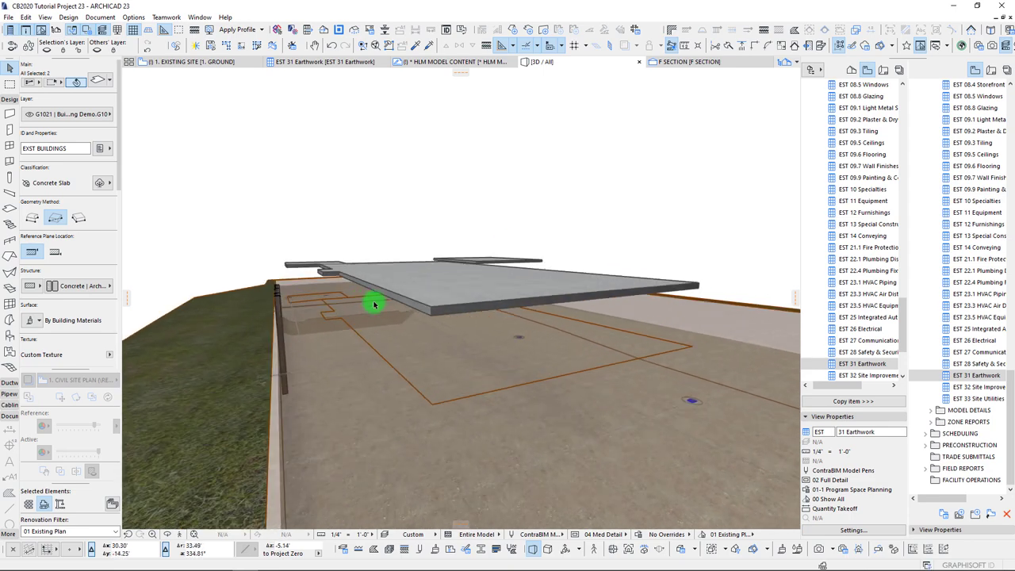
scroll(67, 205, "down", 5)
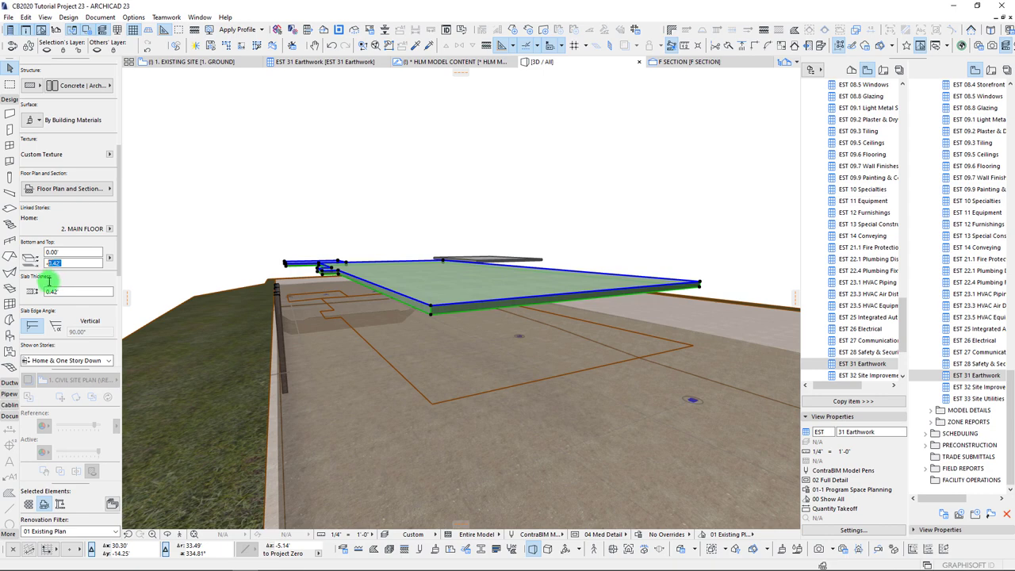
key("Return")
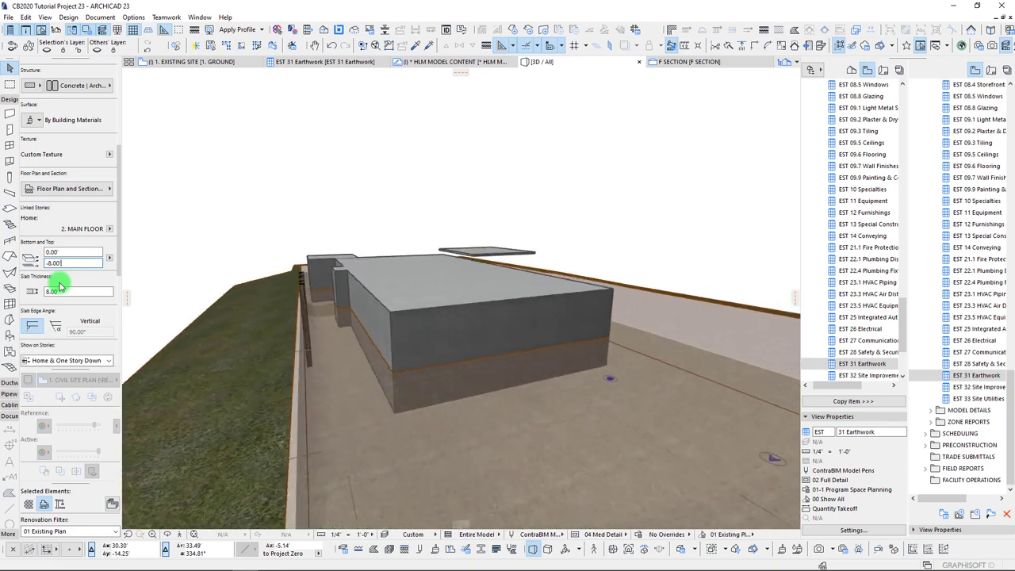
middle_click_drag(579, 235, 465, 356, "shift")
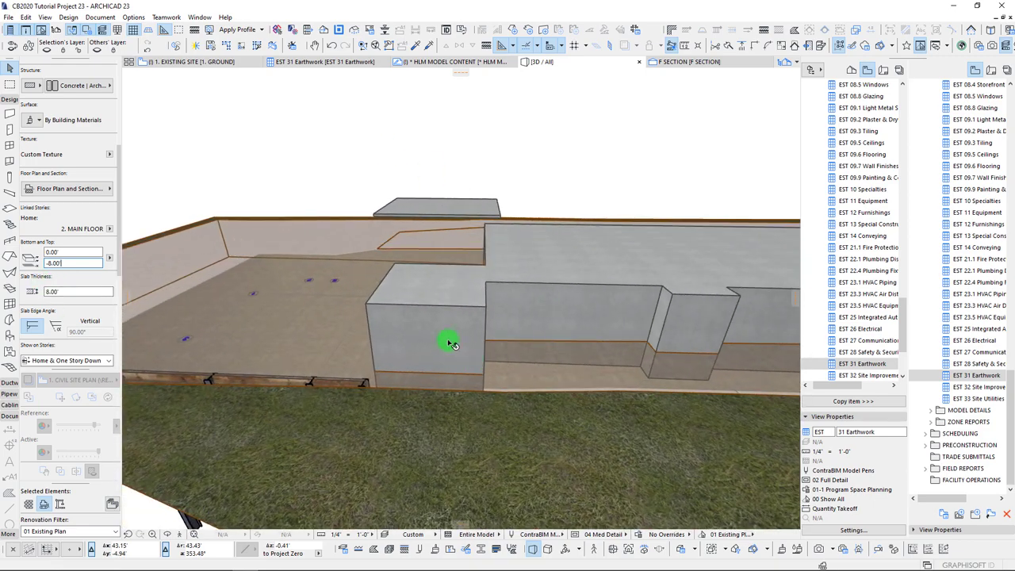
Open the 1. CIVIL SITE PLAN reference view and examine the metal shed near the chain link fence.
scroll(857, 159, "up", 10)
scroll(853, 155, "up", 8)
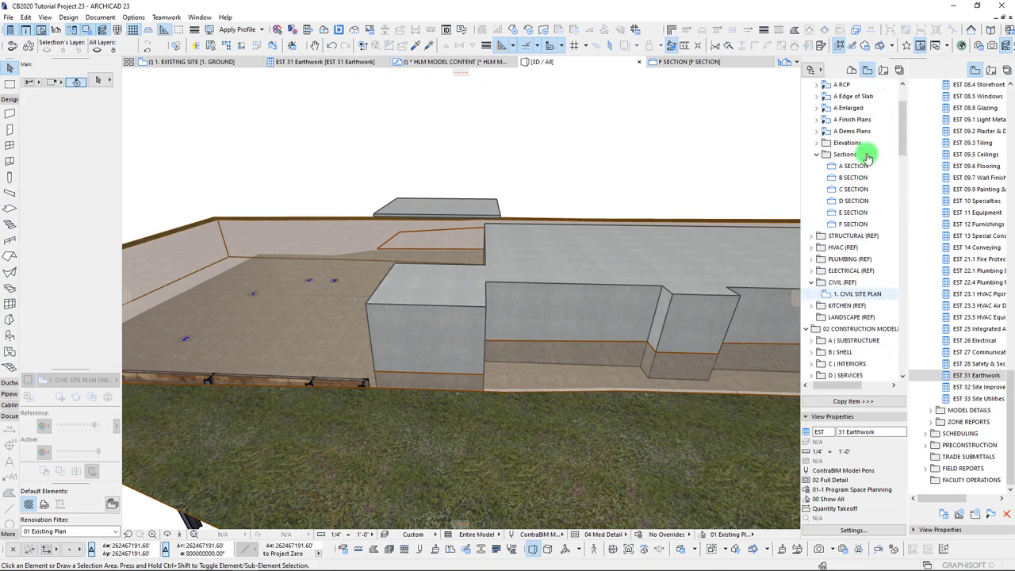
double_click(857, 295)
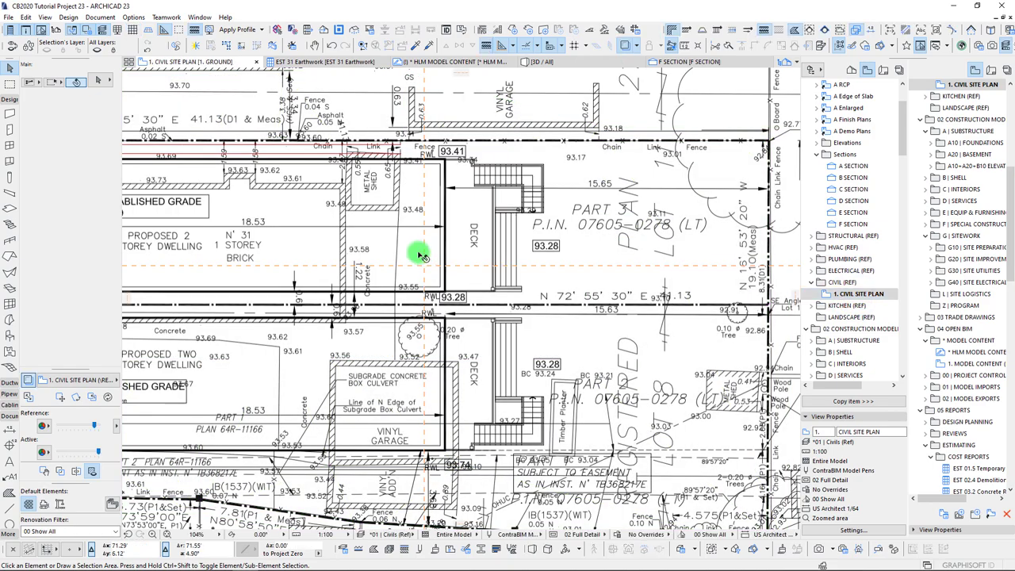
scroll(354, 158, "up", 4)
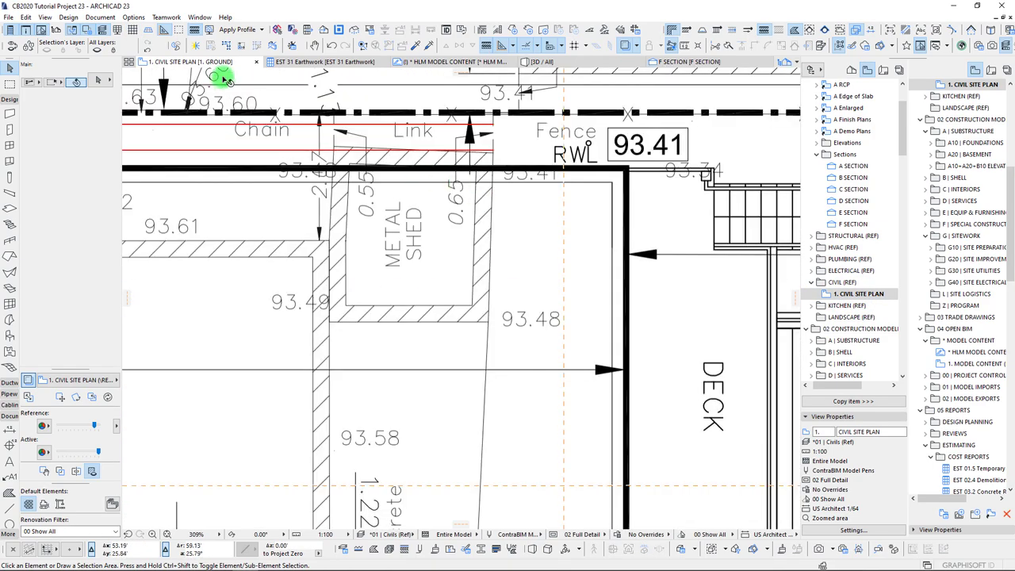
Return to the 3D view and set the small existing building block's thickness to about 6.9 ft by moving its underside.
mouse_move(596, 63)
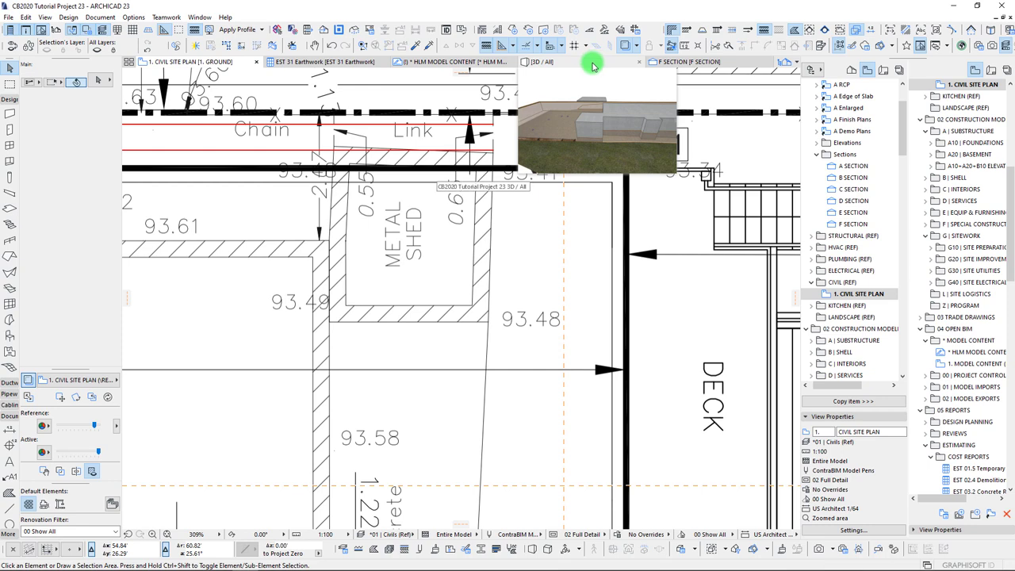
left_click(553, 65)
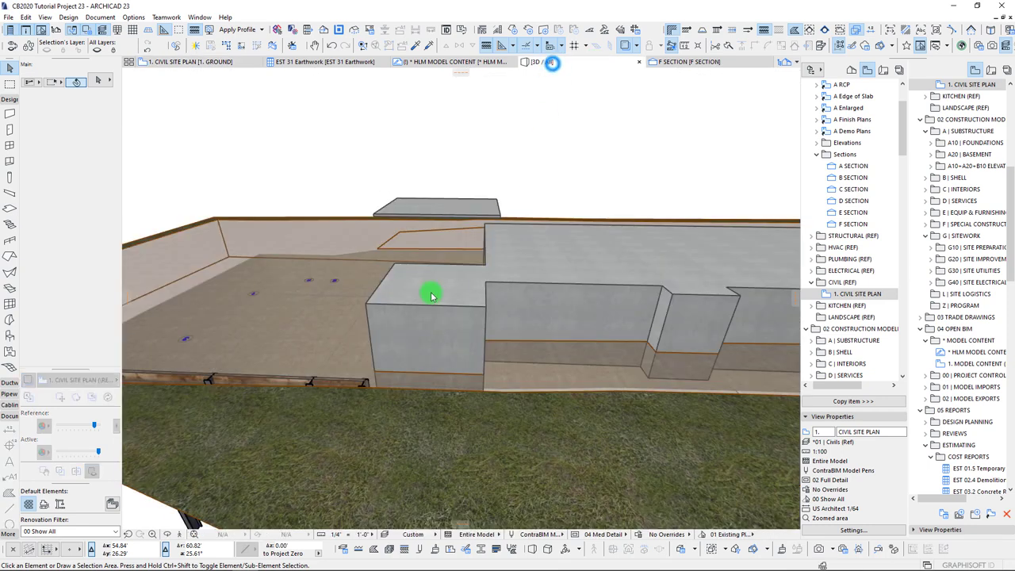
left_click(426, 347)
middle_click_drag(412, 341, 460, 390, "shift")
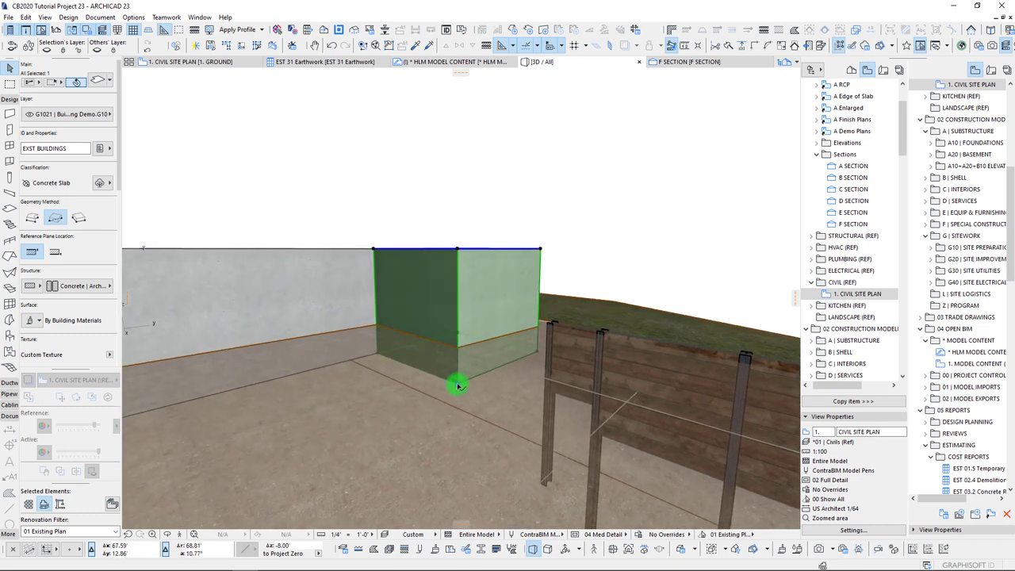
left_click(457, 386)
left_click(489, 151)
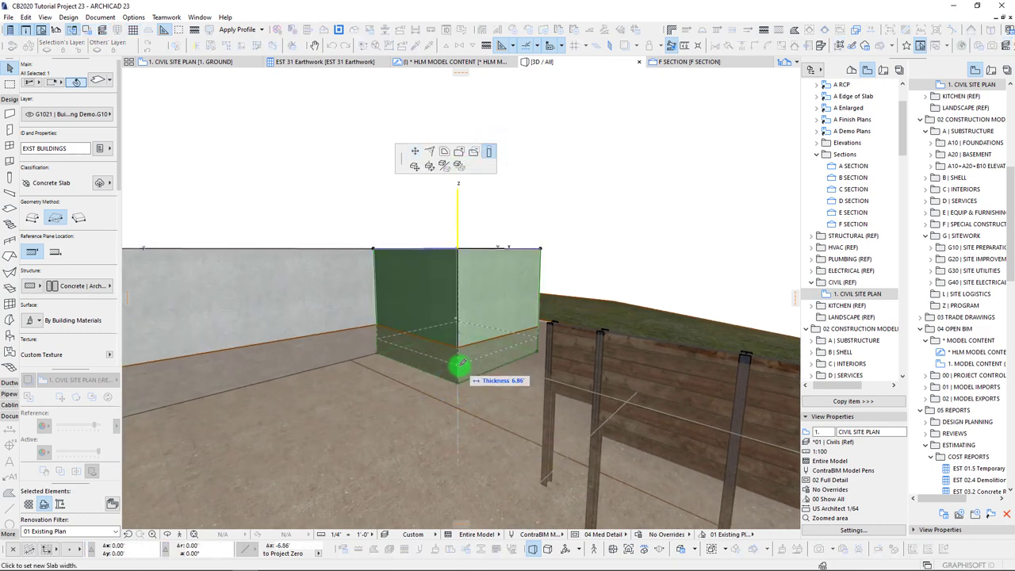
left_click(458, 365)
middle_click_drag(376, 364, 456, 295, "shift")
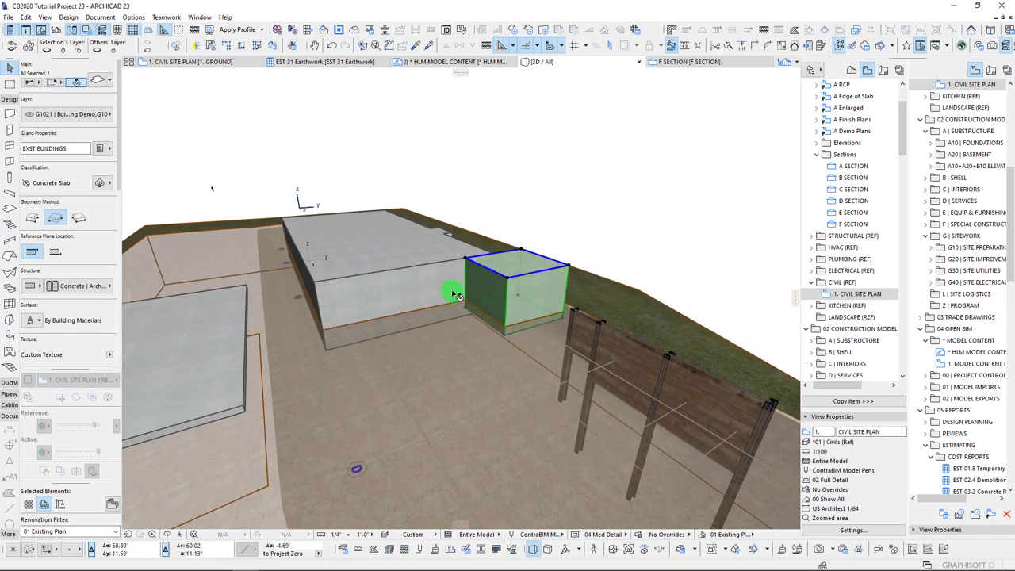
left_click(382, 287, "shift")
middle_click_drag(382, 287, 380, 287, "shift")
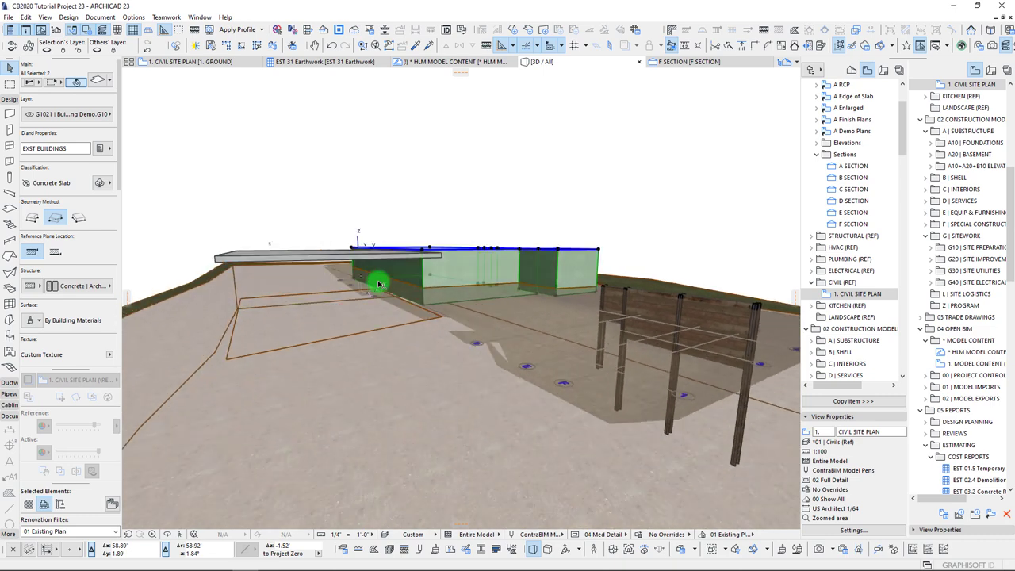
left_click(342, 257)
key("Escape")
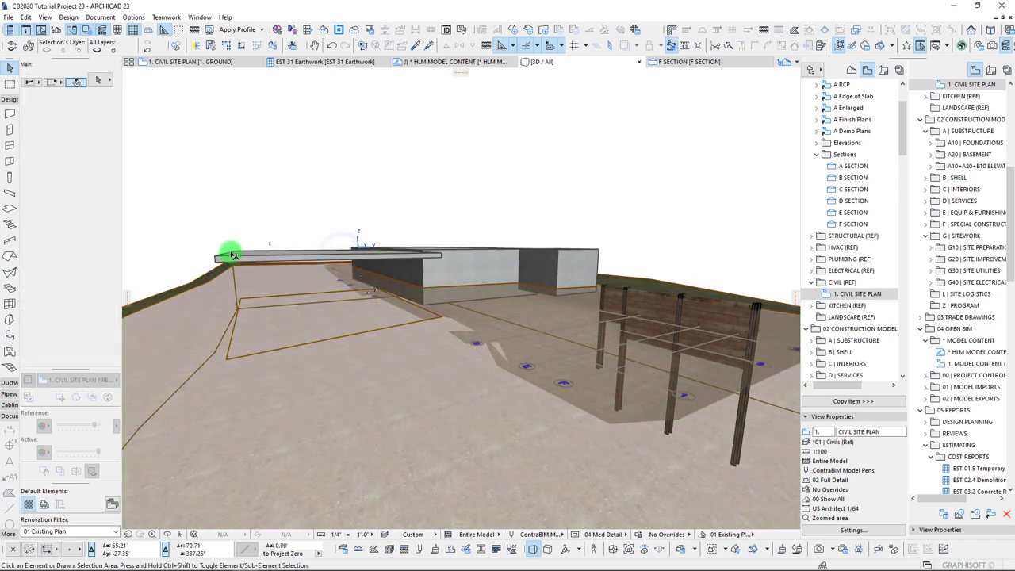
Lower the detached concrete slab by about 5.2 ft and stretch its underside downward to thicken it into a block.
left_click(234, 257)
left_click(377, 252)
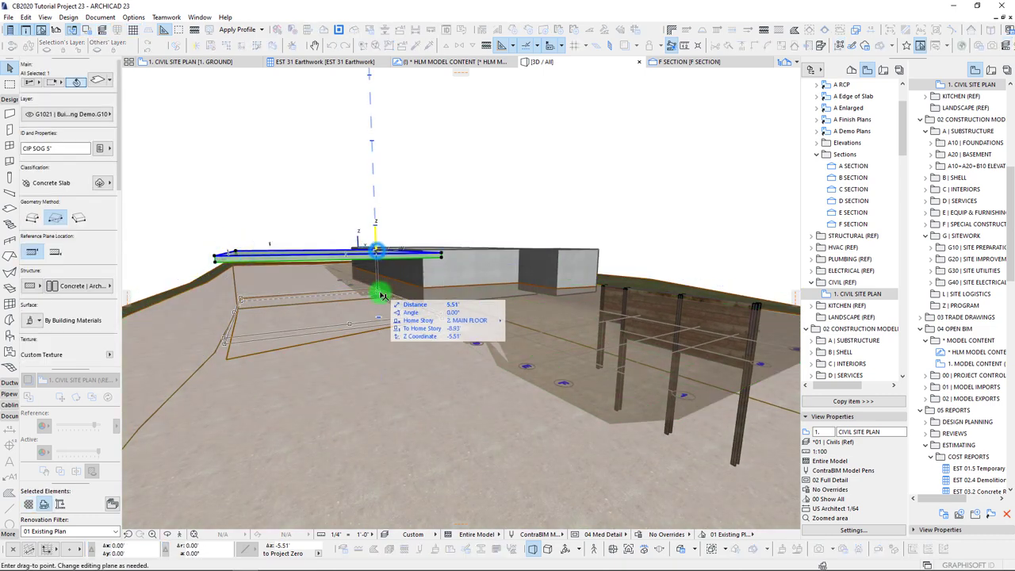
left_click(380, 284)
left_click(223, 334)
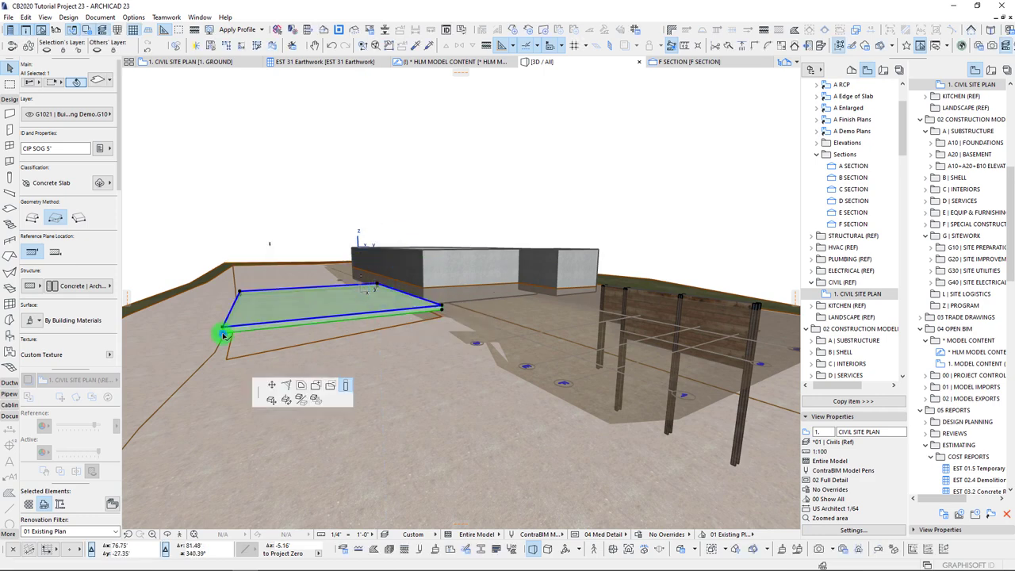
left_click(234, 378)
middle_click_drag(257, 335, 306, 356, "shift")
middle_click_drag(464, 246, 376, 312)
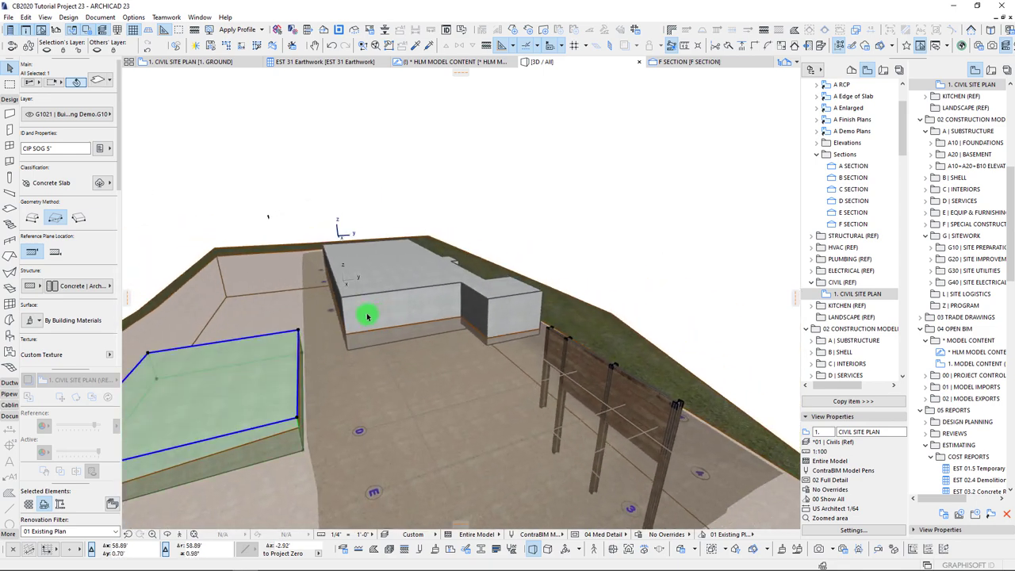
Select the large and small adjoining existing building blocks and load them as target elements in Solid Element Operations.
key("Escape")
left_click(370, 321)
left_click(508, 308, "shift")
left_click(821, 46)
left_click(178, 129)
left_click_drag(190, 101, 183, 86)
middle_click_drag(333, 241, 468, 344, "shift")
middle_click_drag(613, 316, 600, 450, "shift")
middle_click_drag(354, 254, 284, 310, "shift")
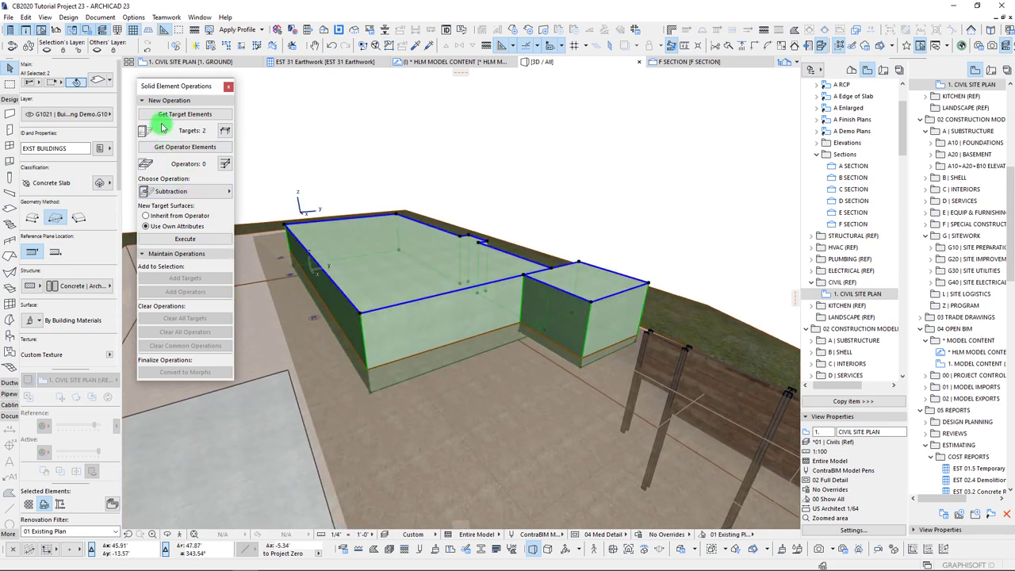
Isolate the EXCAVATION - GENERAL mesh in 3D and examine the building cut-outs in it.
left_click(442, 467)
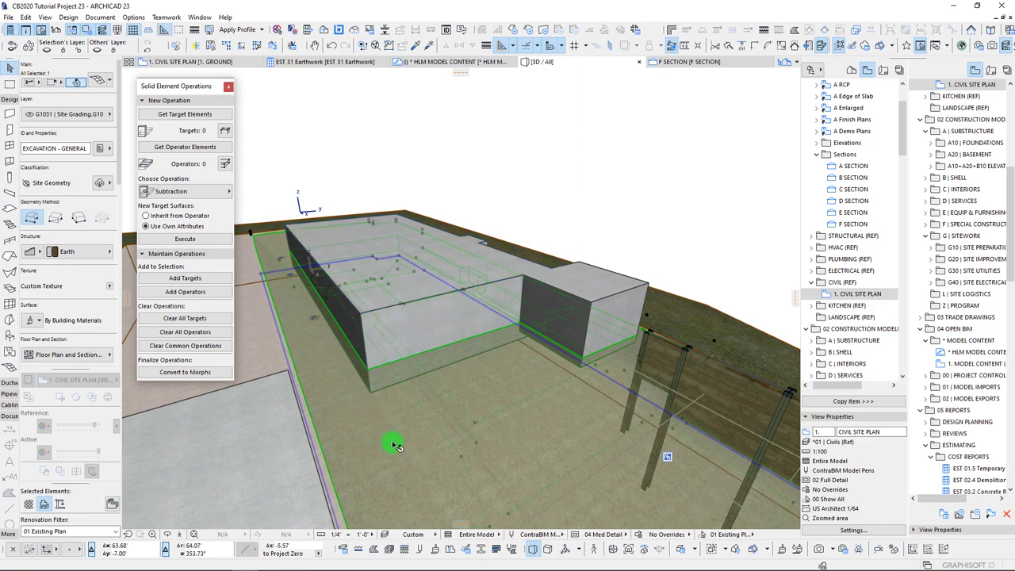
left_click(340, 418)
left_click(339, 418)
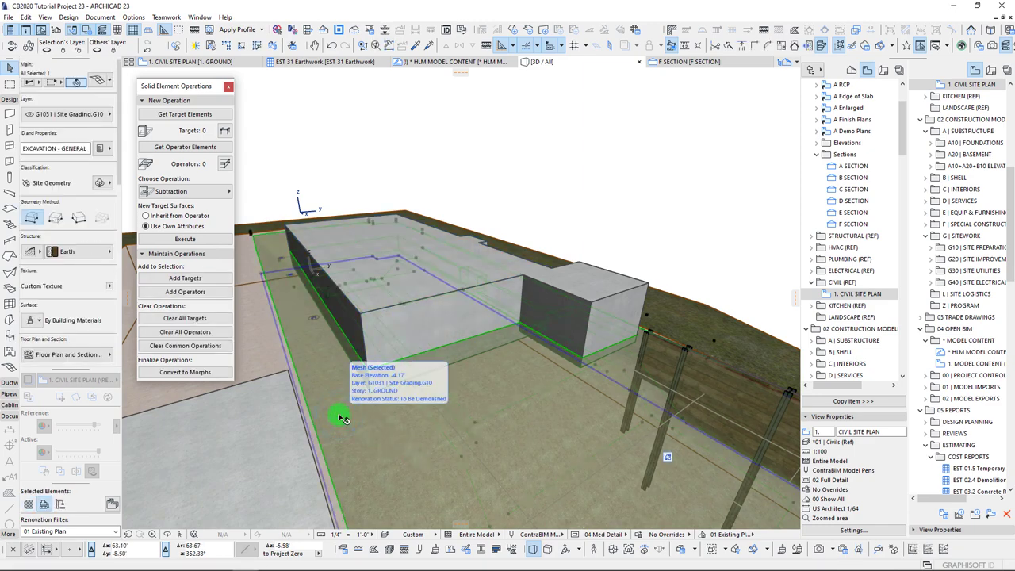
key("F5")
middle_click_drag(501, 395, 500, 313, "shift")
key("Escape")
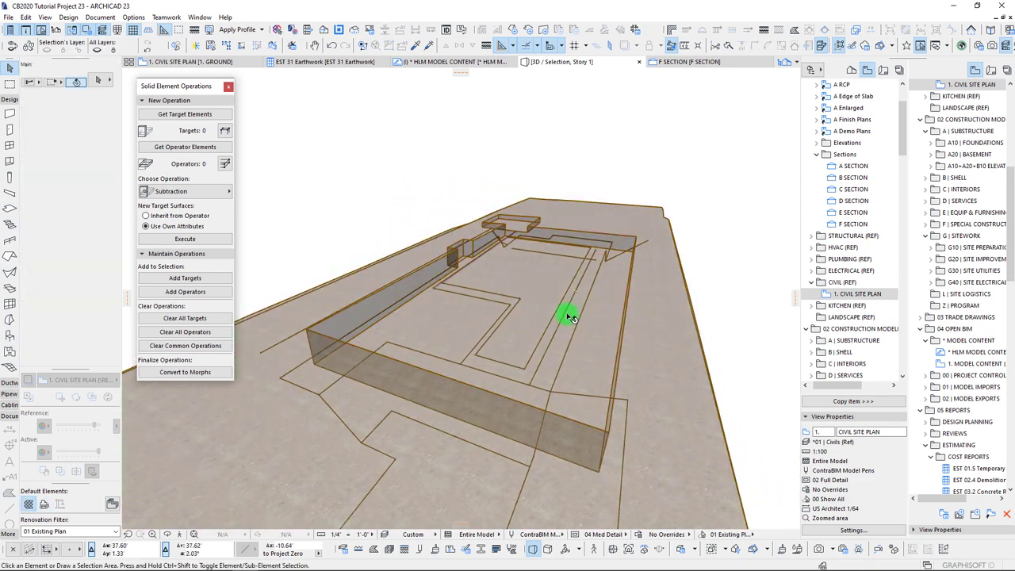
Open the EST 31 Earthwork schedule and check the net volume of EXCAVATION - GENERAL.
left_click(298, 63)
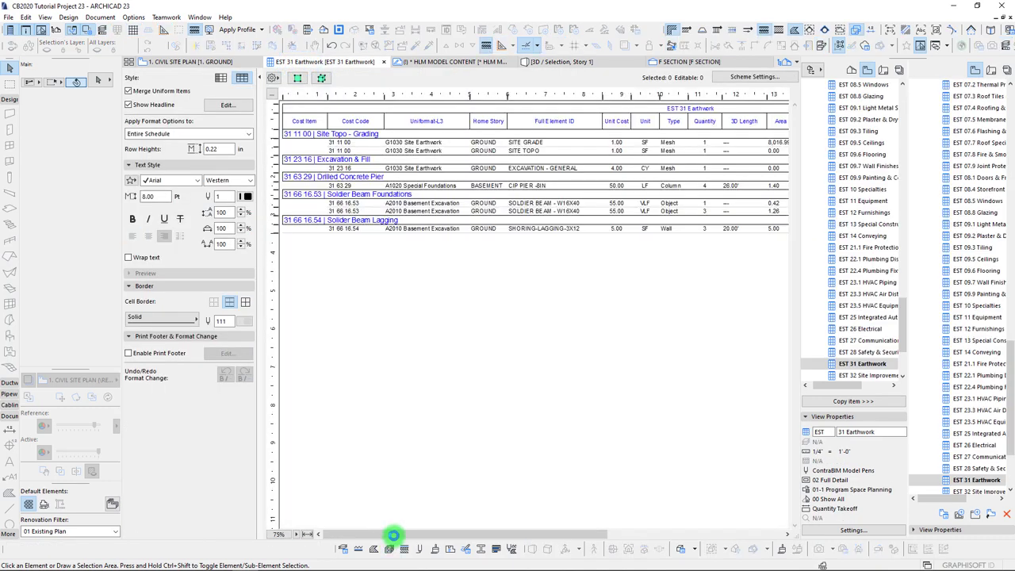
left_click_drag(394, 536, 455, 543)
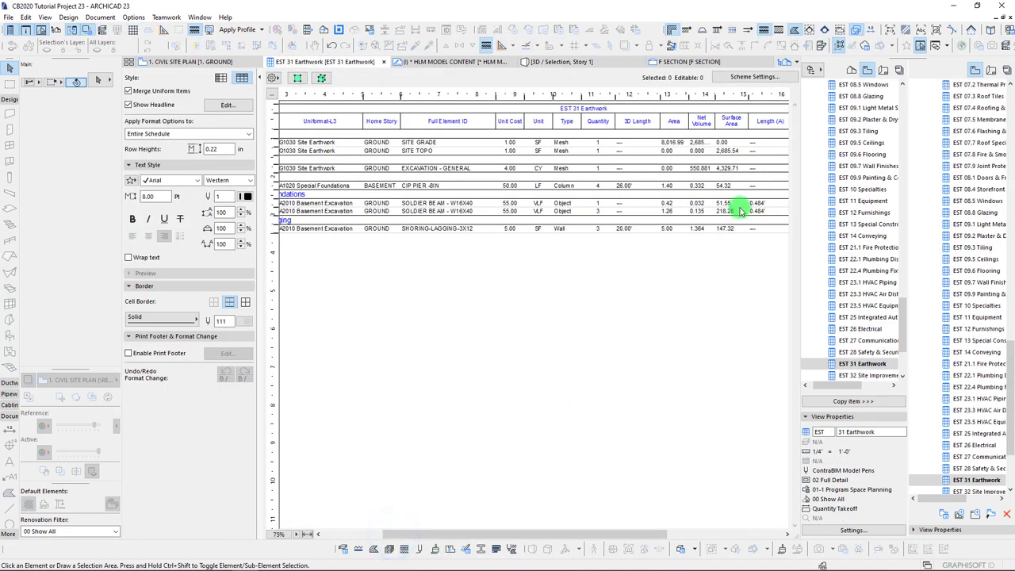
left_click(701, 170)
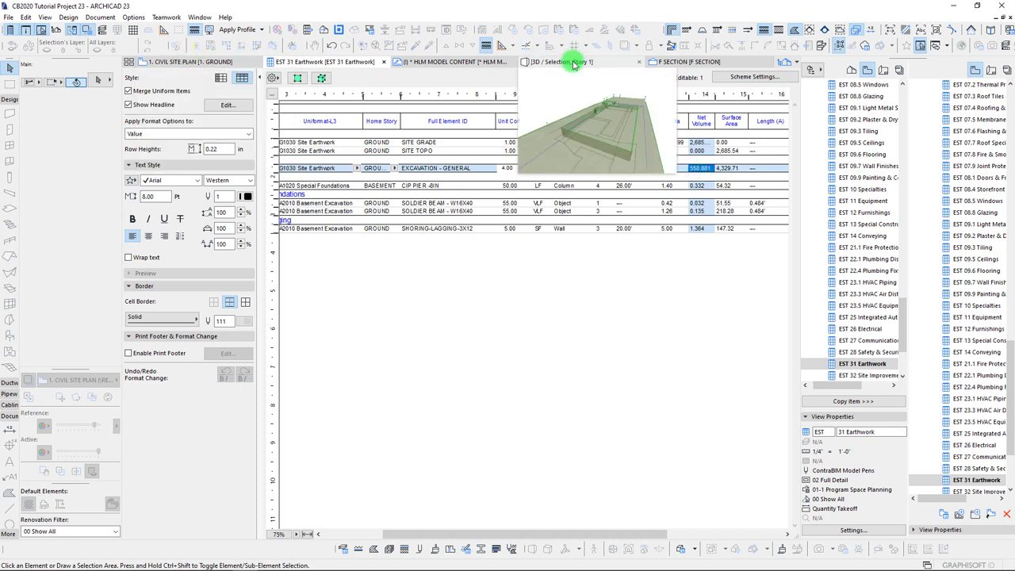
Show the whole model in 3D again and set the large existing building block's thickness to about 8.5 ft.
left_click(572, 62)
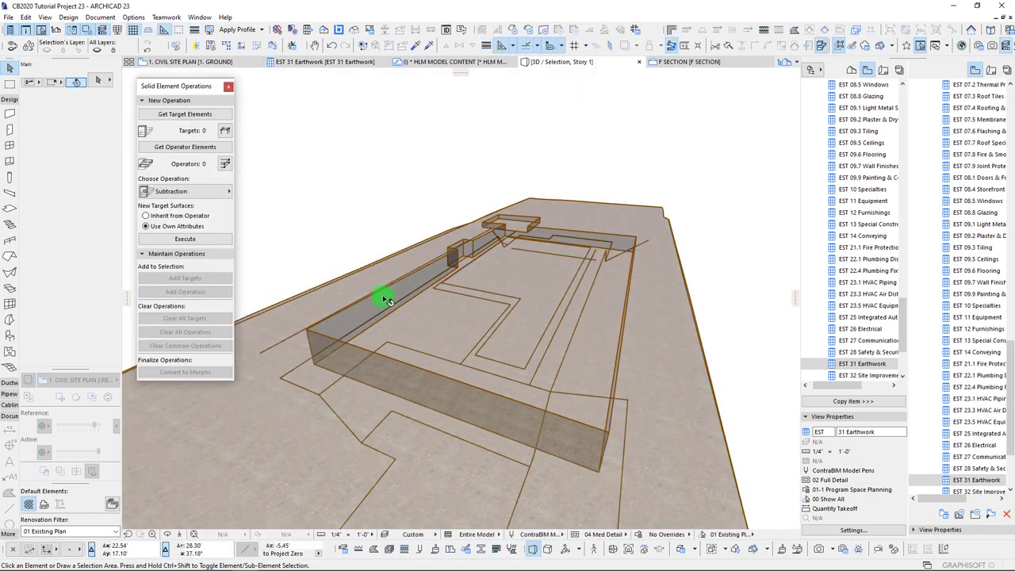
key("F5")
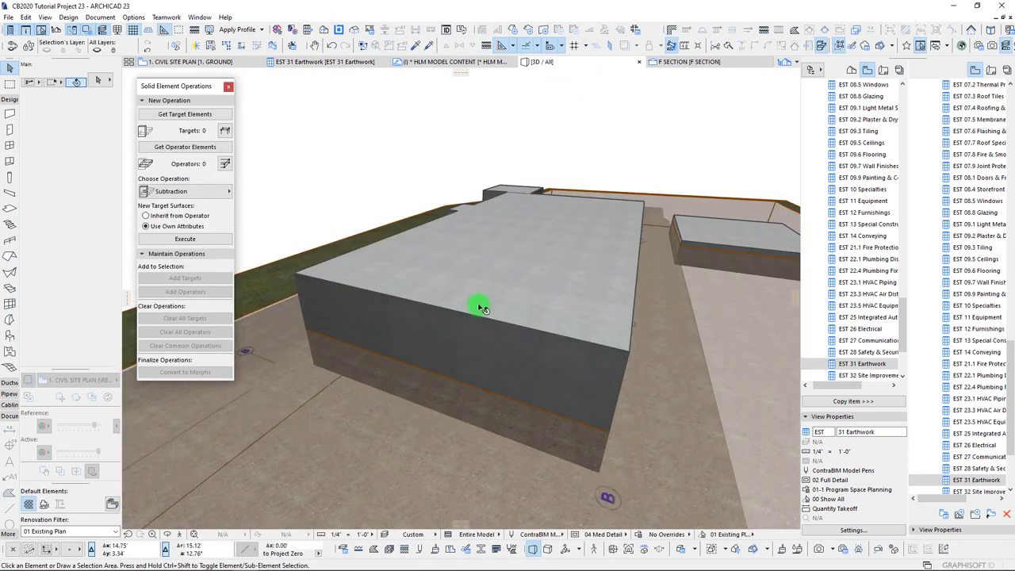
left_click(479, 305)
middle_click_drag(578, 464, 636, 276, "shift")
left_click(641, 274)
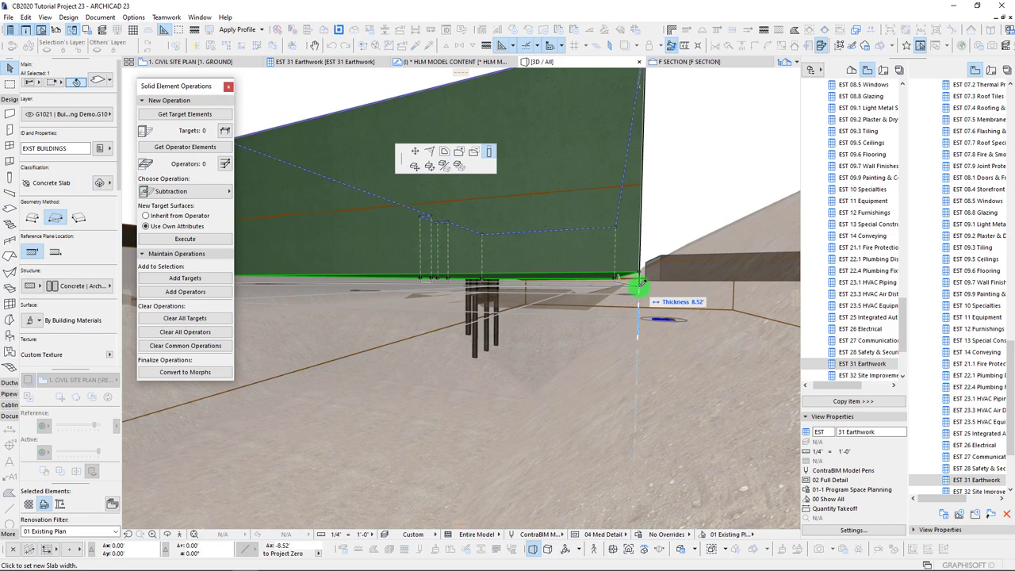
key("Return")
middle_click_drag(640, 286, 607, 283, "shift")
Recheck the EXCAVATION - GENERAL net volume in the EST 31 Earthwork schedule after the building's thickness change.
left_click(325, 62)
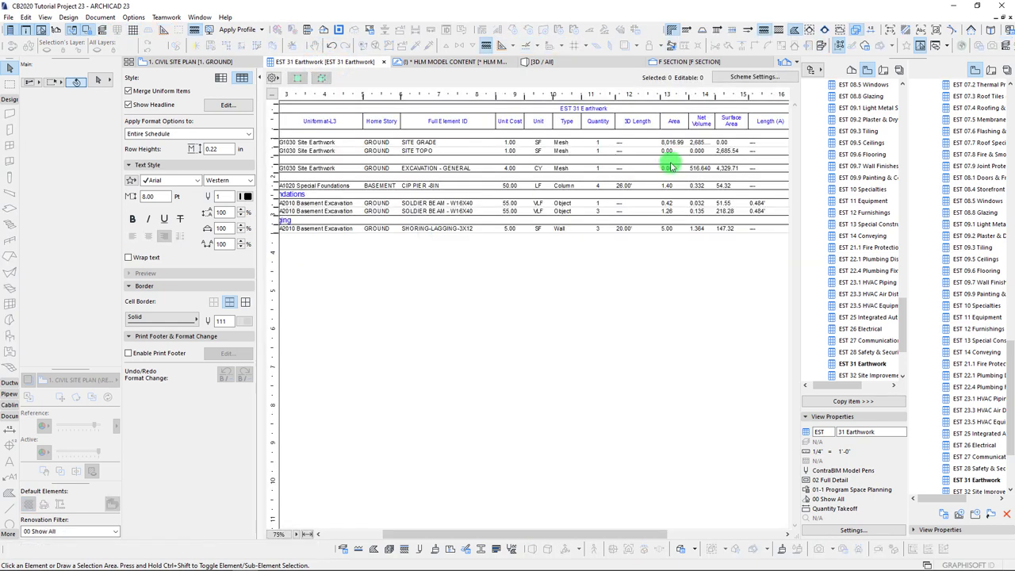
left_click(700, 170)
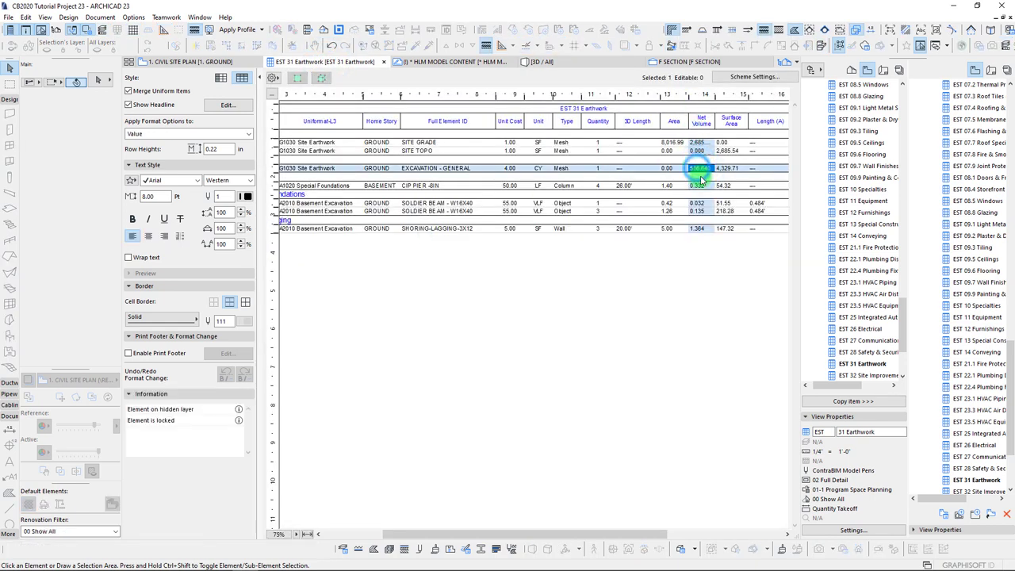
left_click(701, 251)
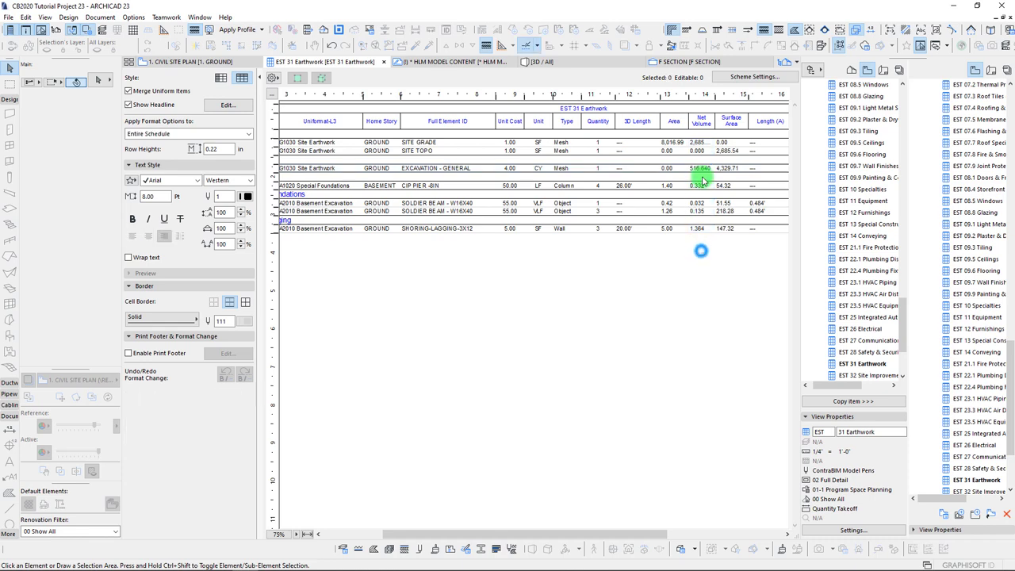
left_click(703, 168)
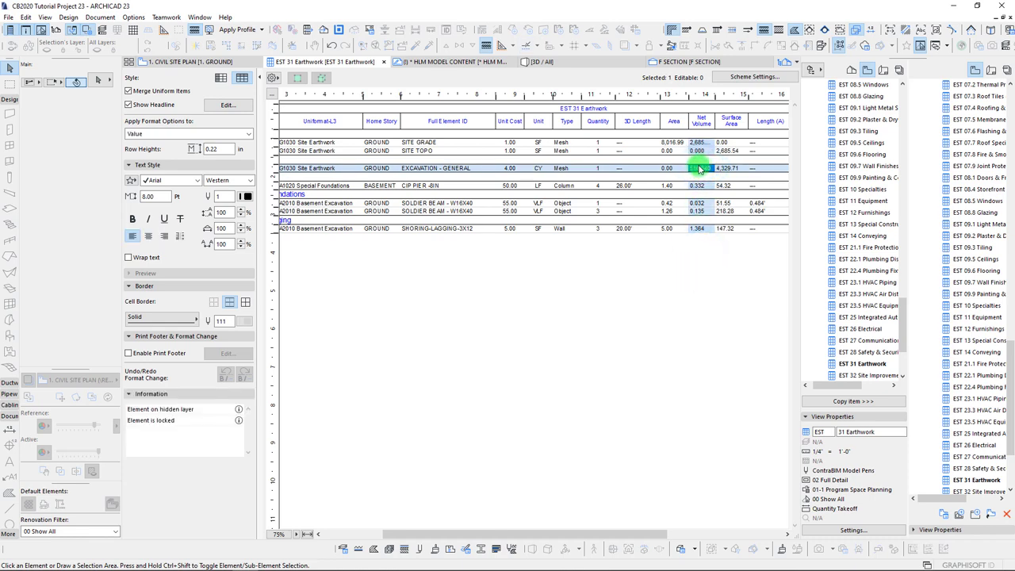
left_click(603, 282)
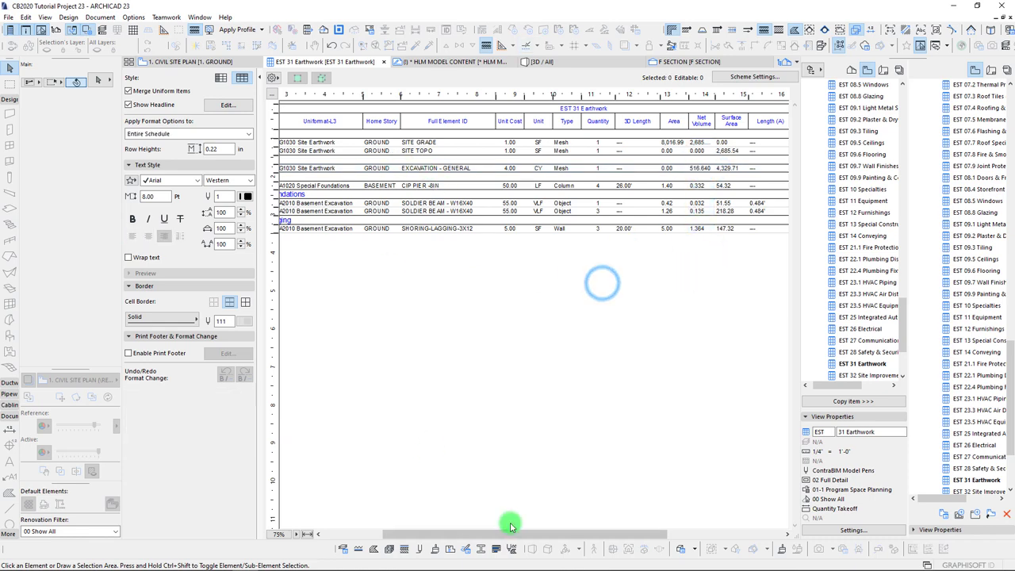
Review the cost item headings and the soldier beam foundation and lagging rows of the earthwork schedule.
left_click_drag(493, 530, 405, 449)
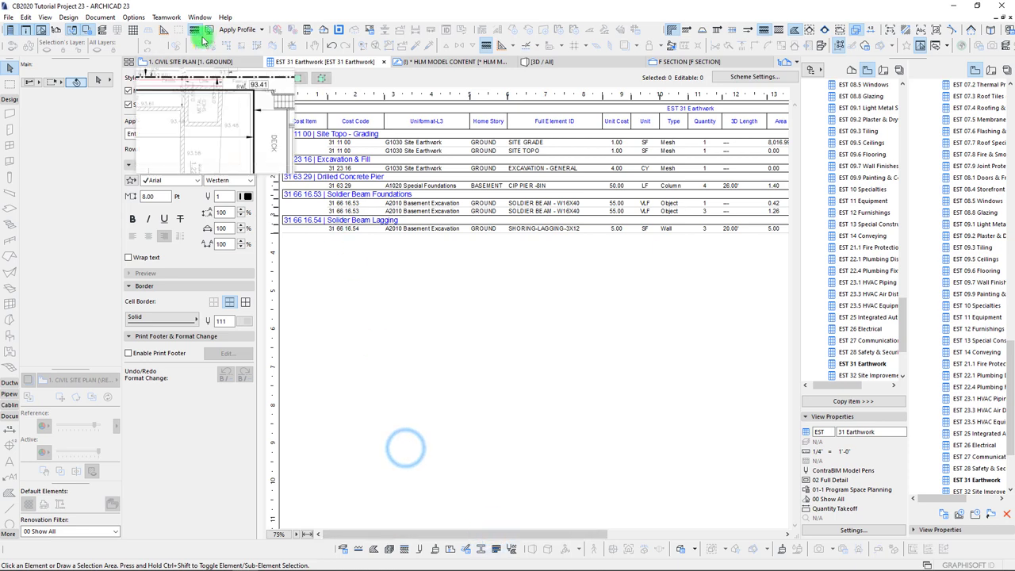
mouse_move(456, 73)
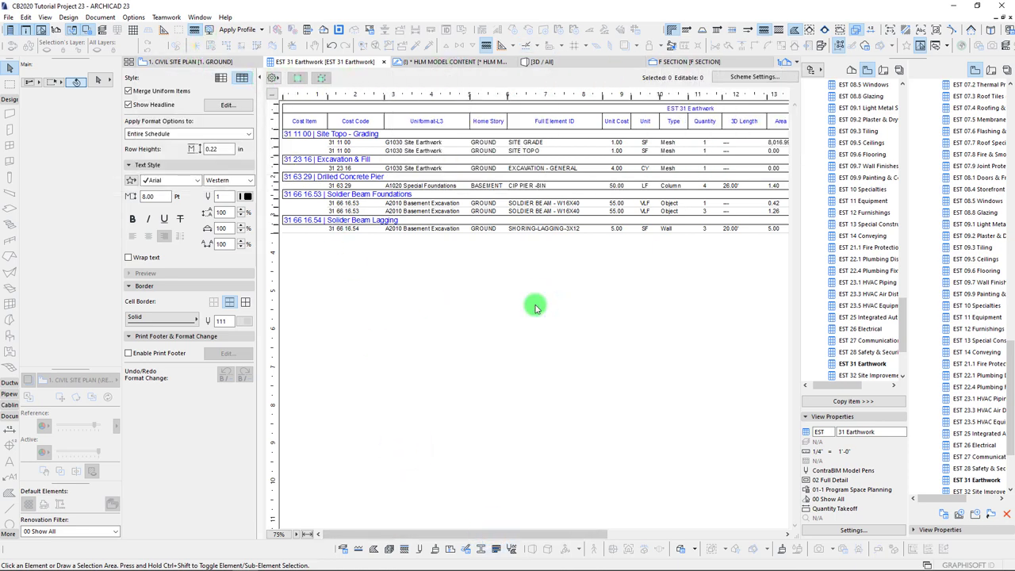
left_click(354, 199)
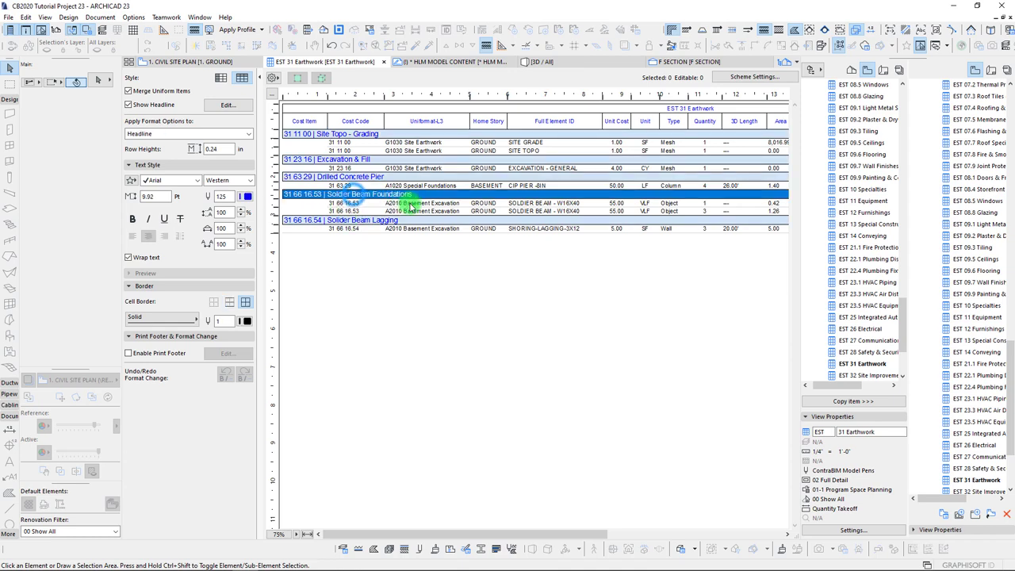
left_click(444, 264)
left_click(396, 232)
left_click(447, 241)
left_click_drag(528, 544, 439, 521)
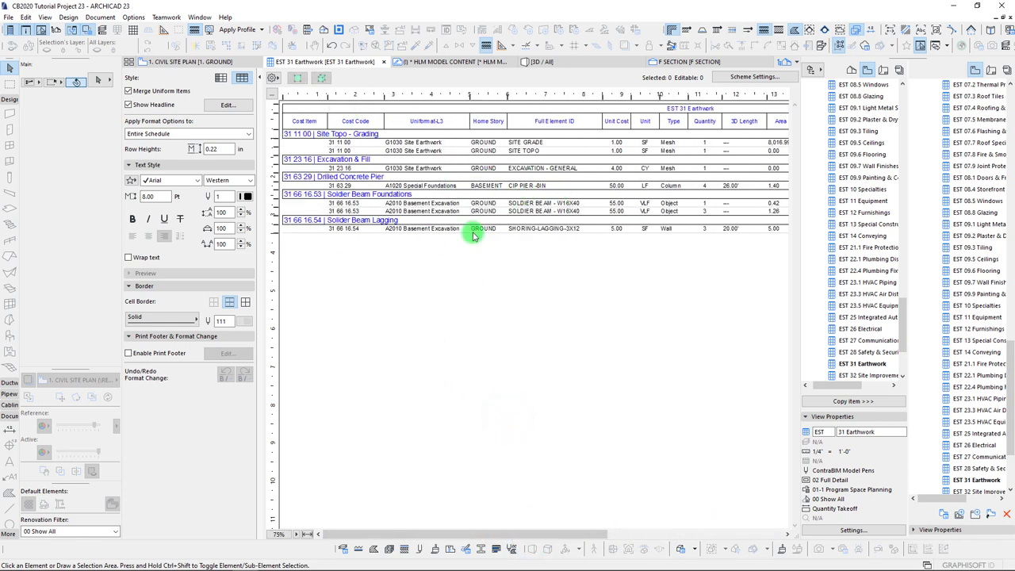
left_click(491, 266)
Examine the unit costs and UniFormat codes of the SITE GRADE and SITE TOPO rows under Site Topo - Grading.
left_click(617, 150)
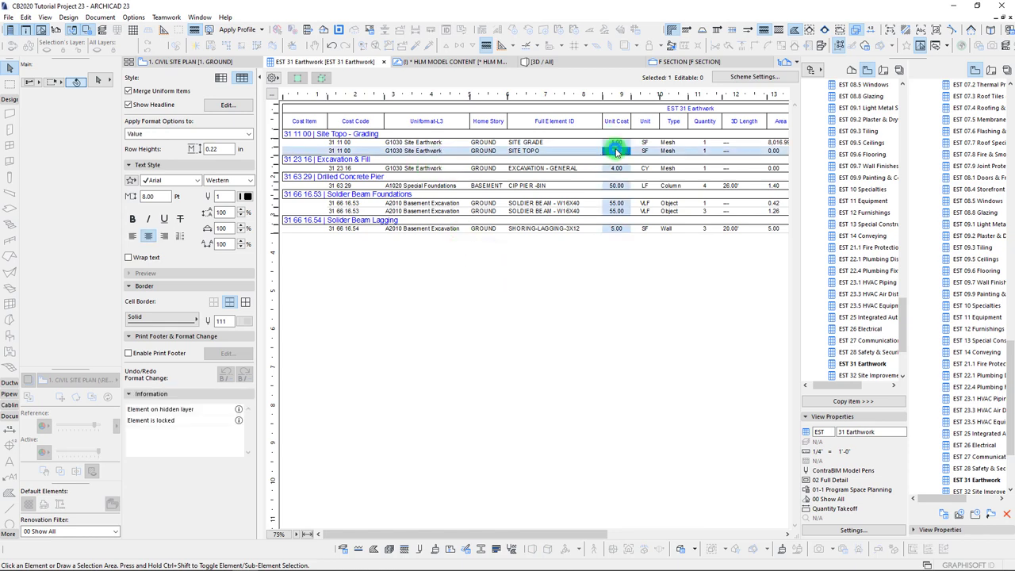
left_click(343, 135)
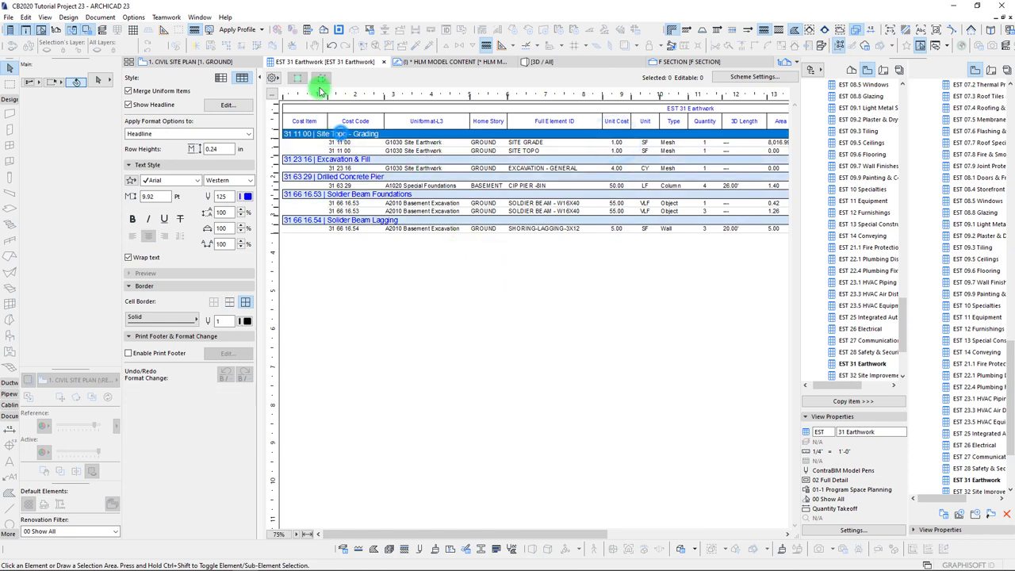
left_click(453, 142)
left_click(444, 151)
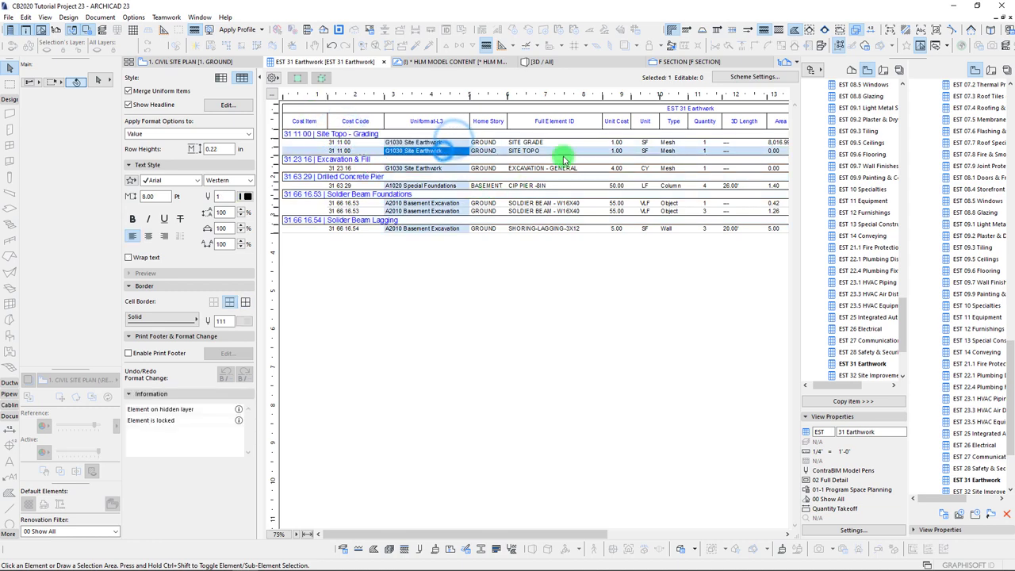
left_click(616, 134)
left_click(616, 151)
left_click(618, 142)
left_click(619, 152)
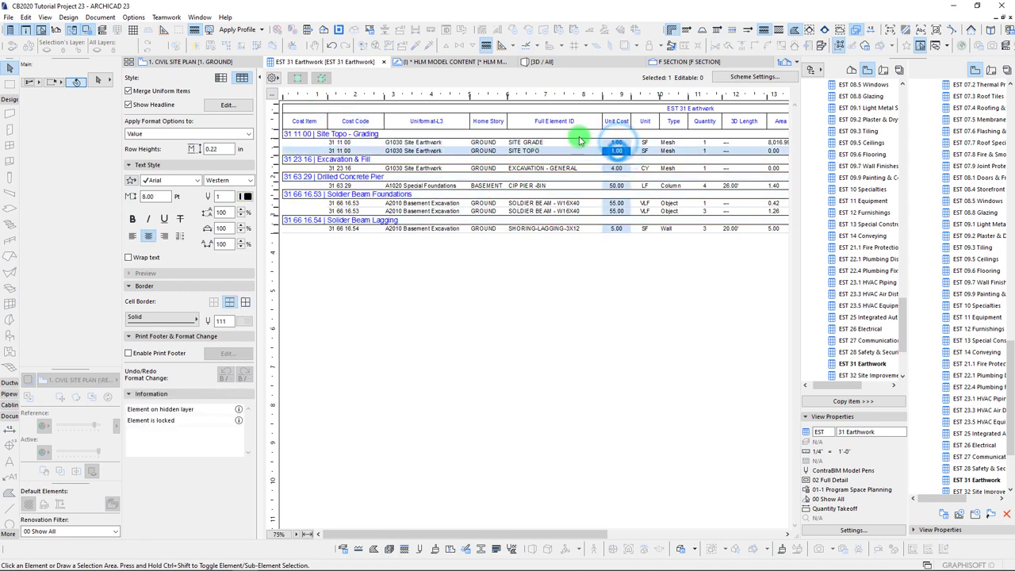
left_click(626, 300)
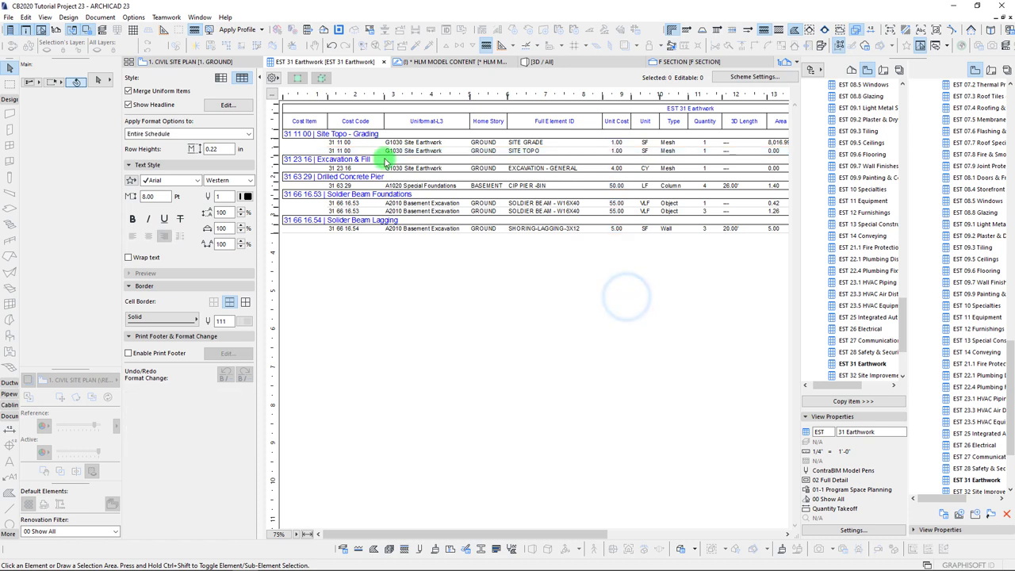
left_click(414, 153)
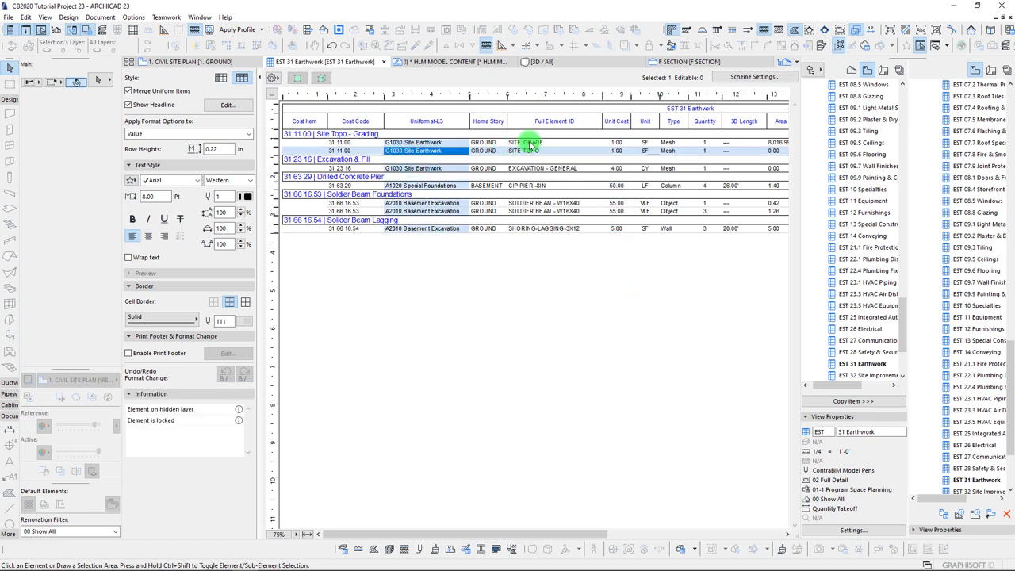
Examine the element ID and cost code of the SITE GRADE row in the earthwork schedule.
left_click(529, 143)
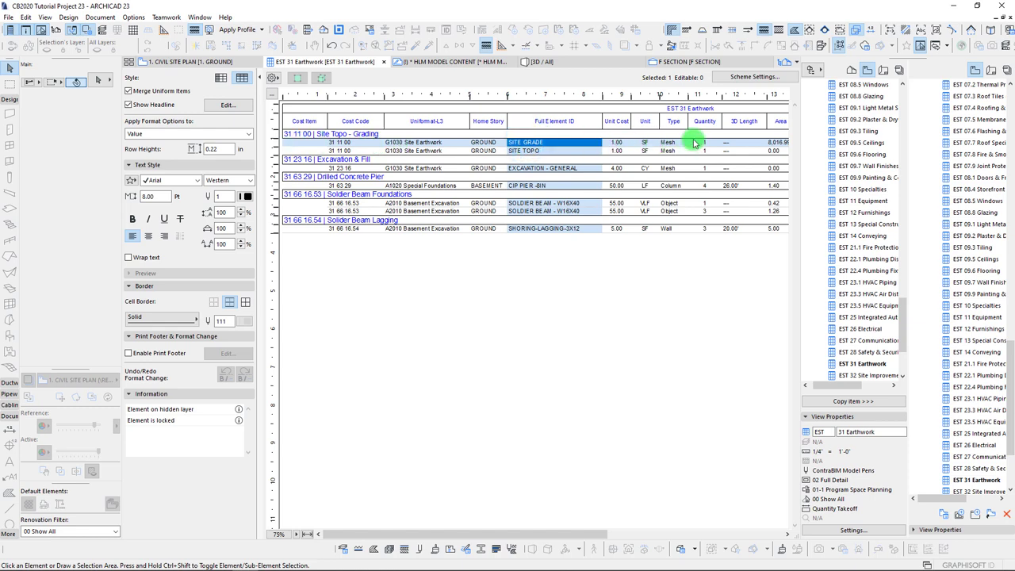
left_click(353, 161)
left_click(351, 141)
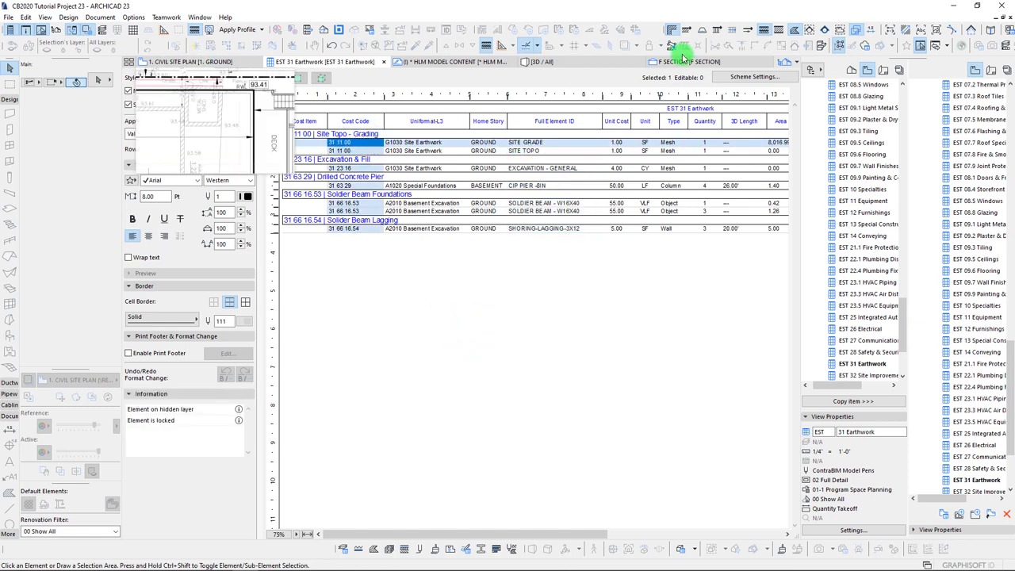
Return to the 3D model and stretch the existing building blocks upward, including the narrow one behind the large block.
left_click(593, 66)
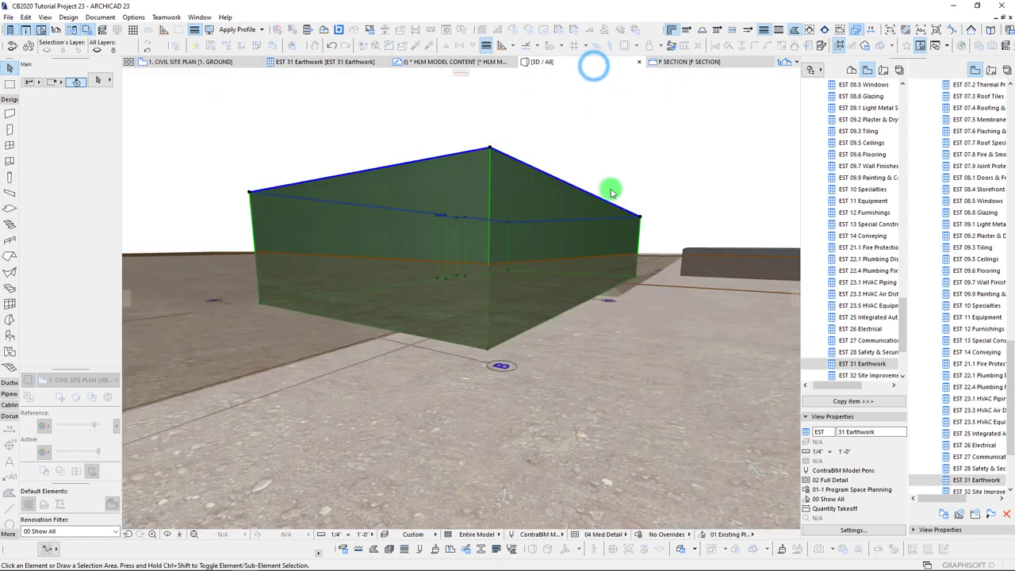
middle_click_drag(572, 249, 576, 289, "shift")
scroll(578, 281, "down", 6)
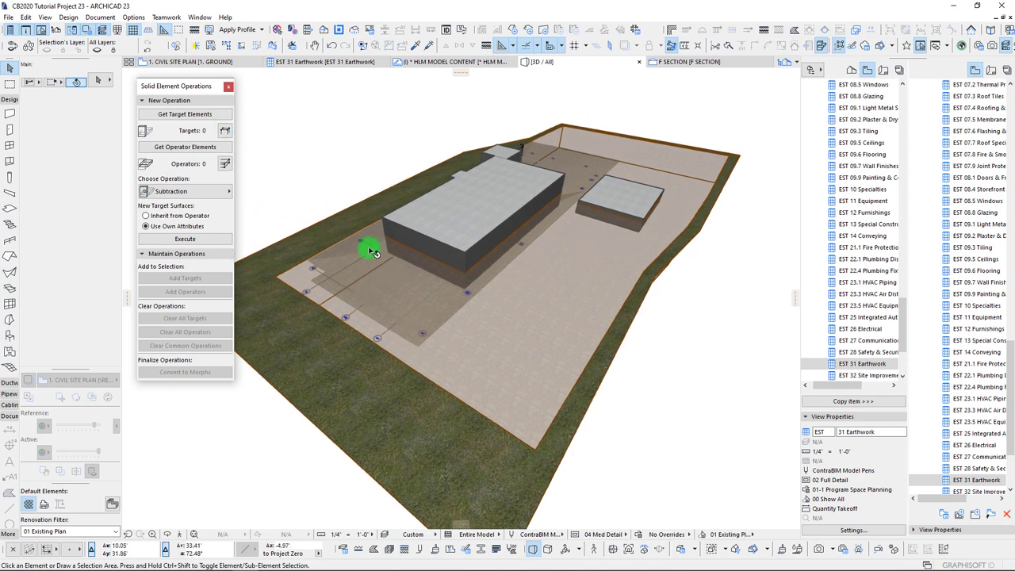
left_click(468, 235)
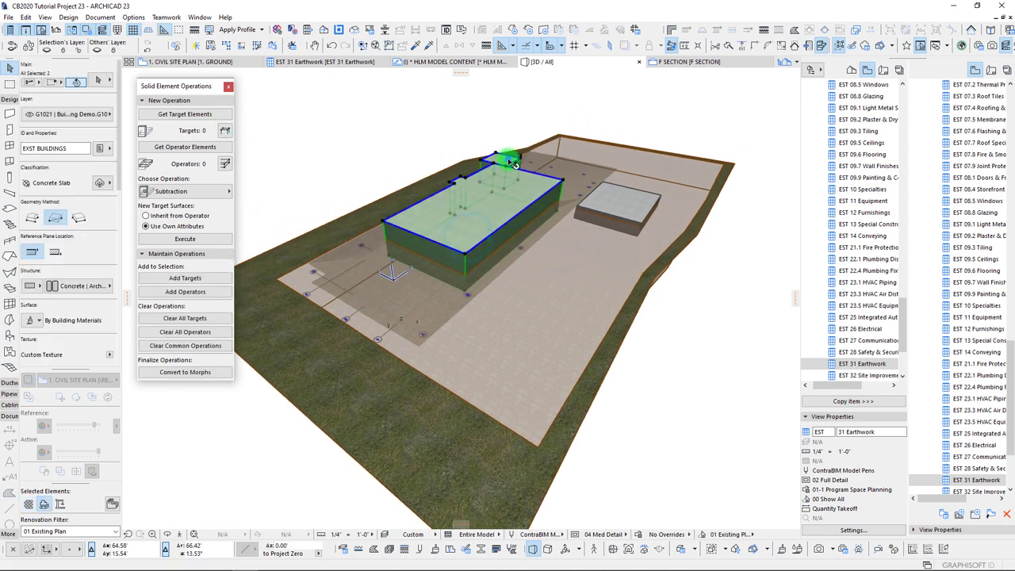
left_click(577, 207)
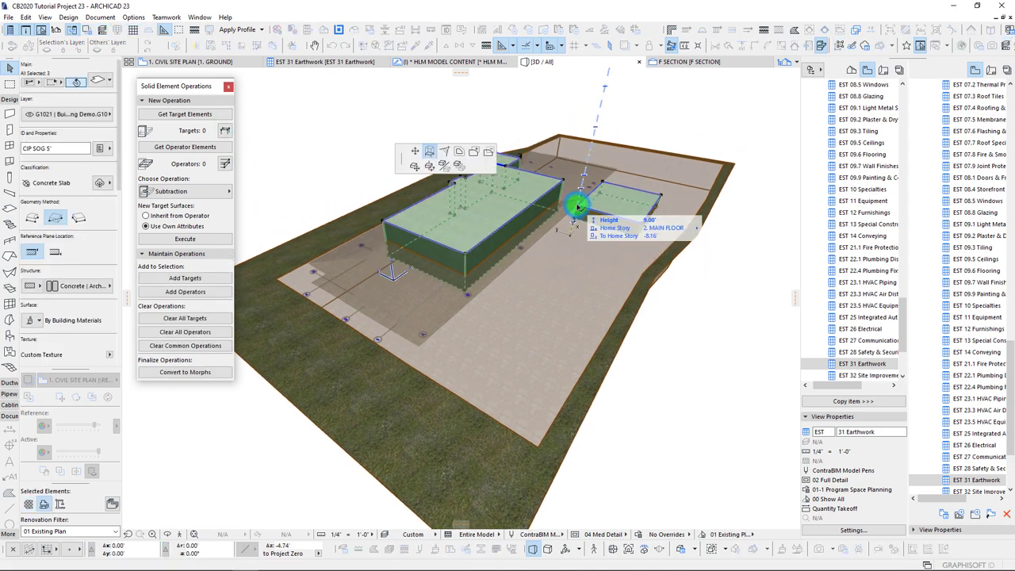
middle_click_drag(590, 170, 590, 210, "shift")
left_click(545, 200)
key("Escape")
left_click(603, 211)
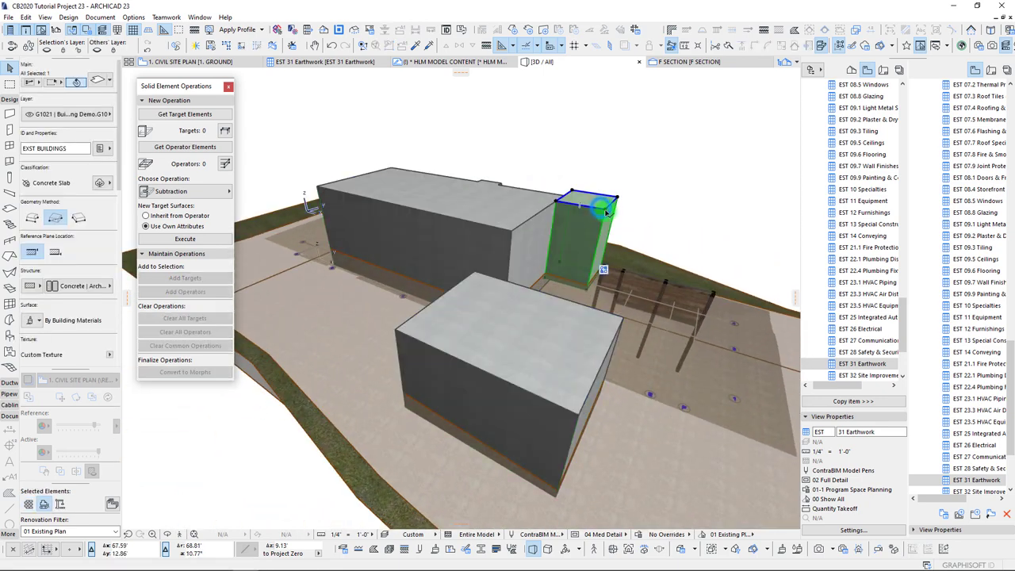
left_click(602, 238)
Assign the Partition | Exterior Generic building material to all existing building slabs and close Solid Element Operations.
middle_click_drag(465, 267, 505, 264, "shift")
left_click(505, 255)
left_click(664, 227, "shift")
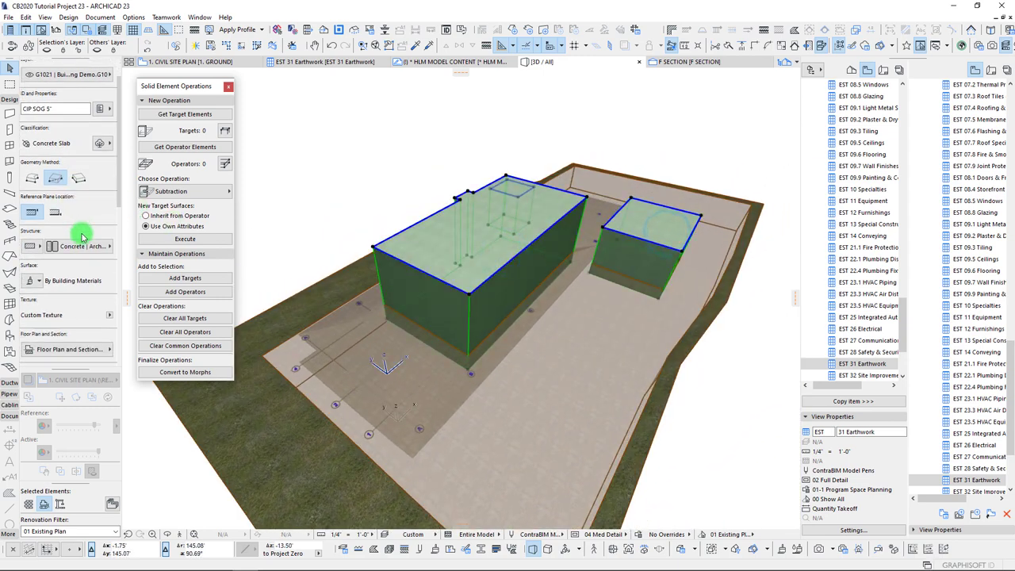
left_click(83, 248)
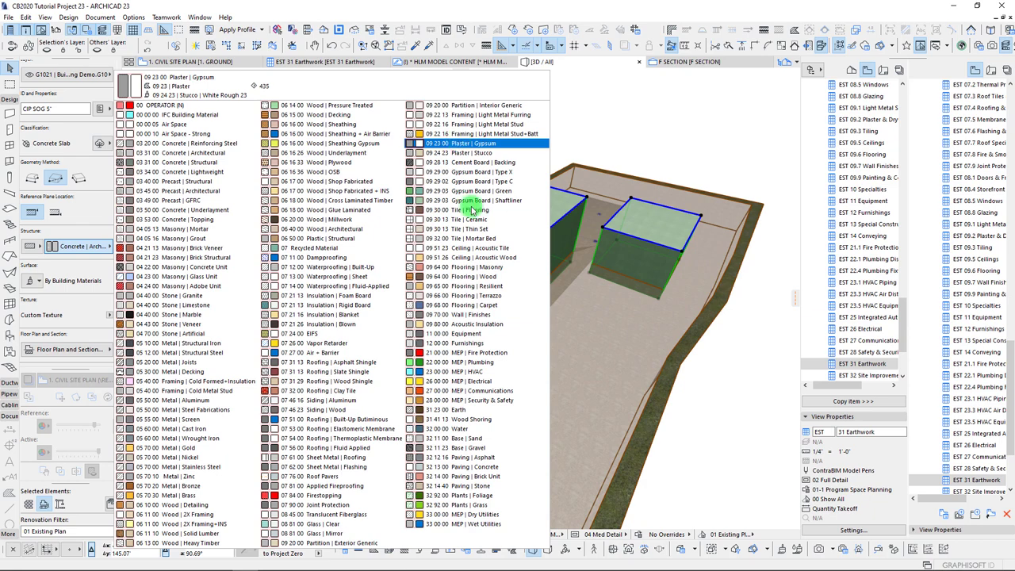
left_click(363, 544)
middle_click_drag(484, 292, 487, 270, "shift")
key("Escape")
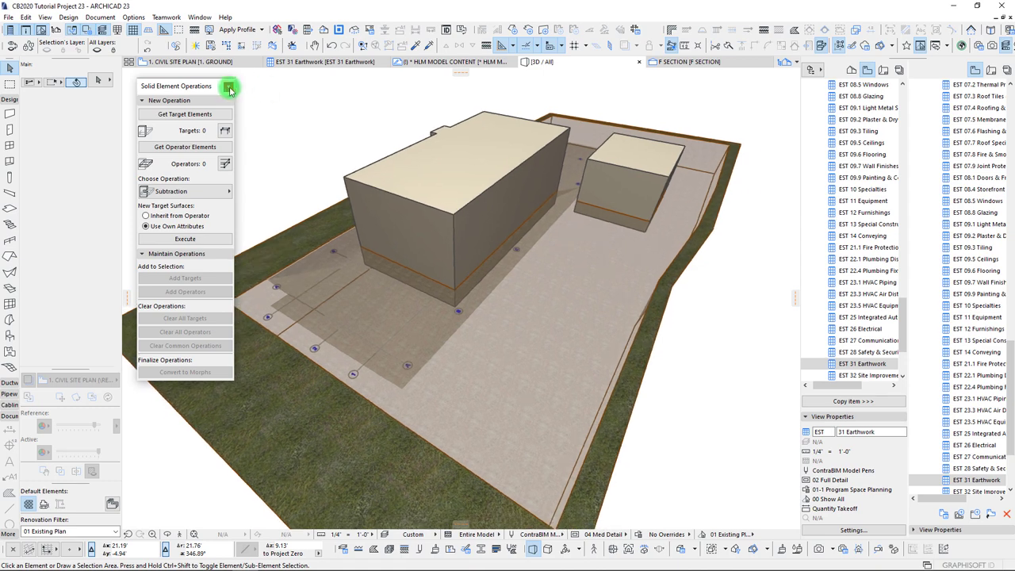
left_click(228, 87)
Create a folder named 3D Excavation Views under G10 | SITE PREPARATION in the view map.
middle_click_drag(585, 258, 584, 250, "shift")
scroll(838, 295, "down", 3)
left_click(881, 72)
left_click(852, 71)
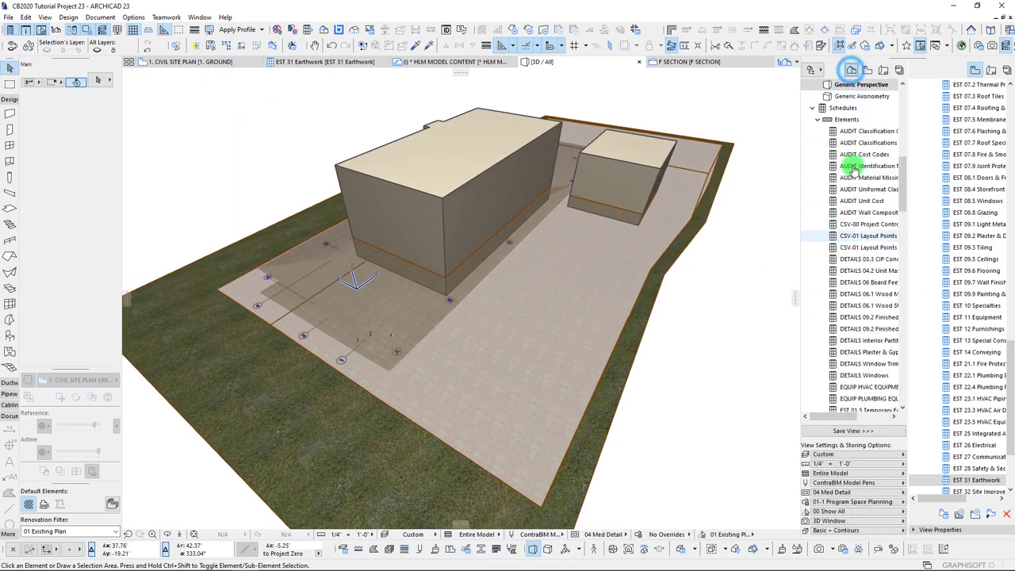
left_click(820, 119)
left_click(869, 70)
scroll(847, 168, "up", 20)
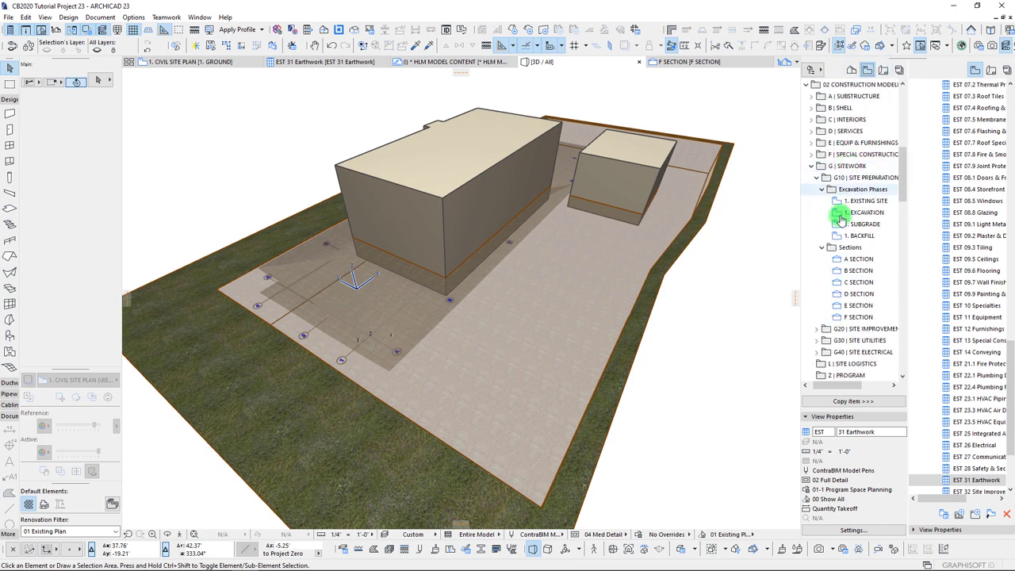
right_click(847, 177)
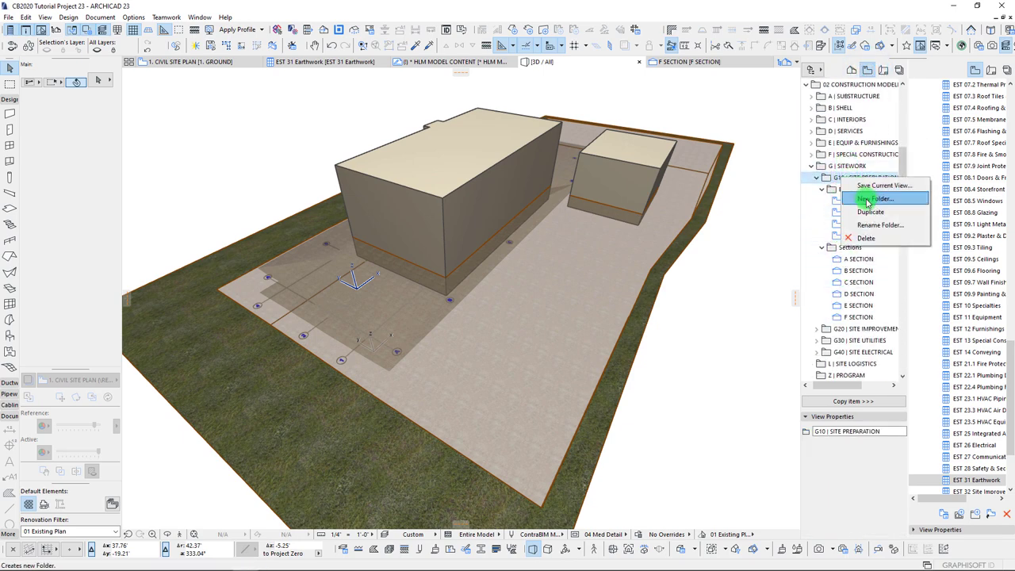
left_click(868, 200)
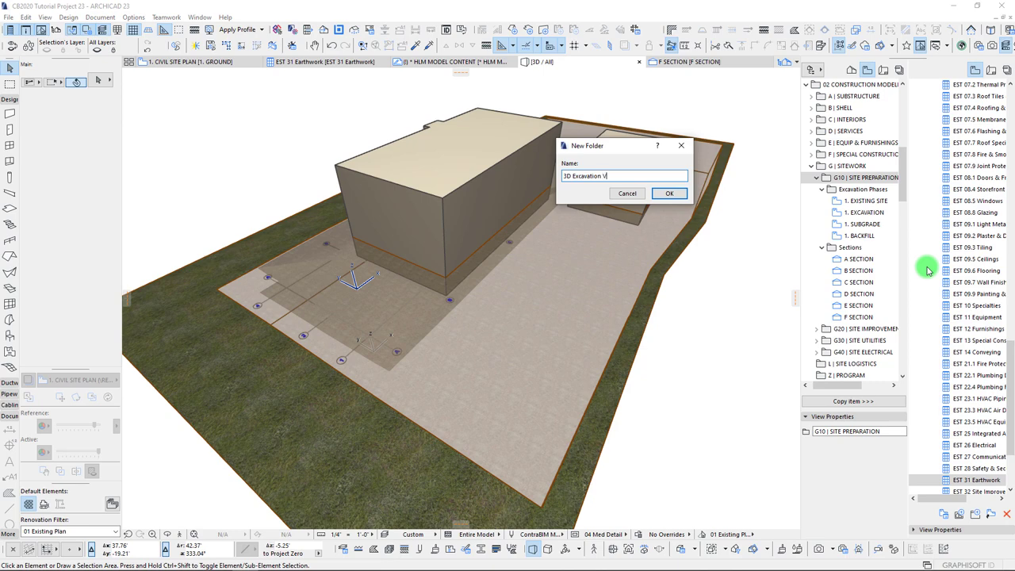
left_click(665, 193)
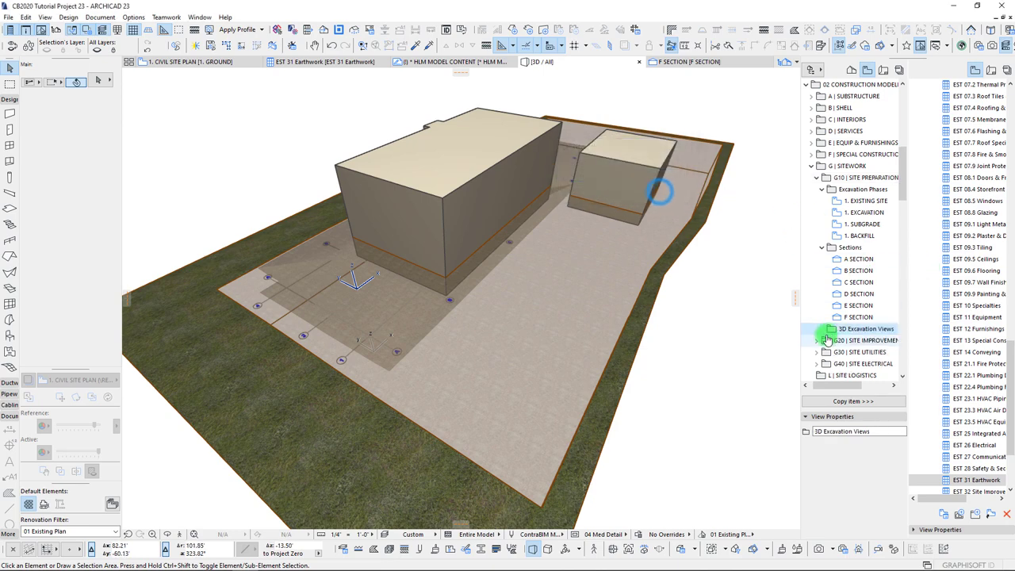
Save the current 3D view in the 3D Excavation Views folder with the custom name Existing Site.
right_click(845, 334)
left_click(886, 340)
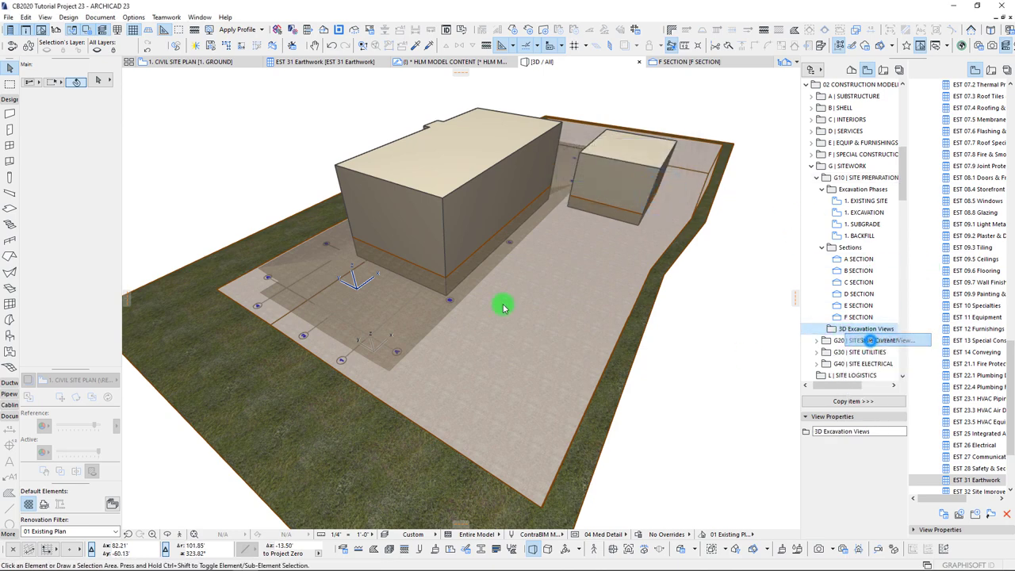
left_click(527, 129)
left_click(527, 130)
left_click(479, 78)
left_click(473, 97)
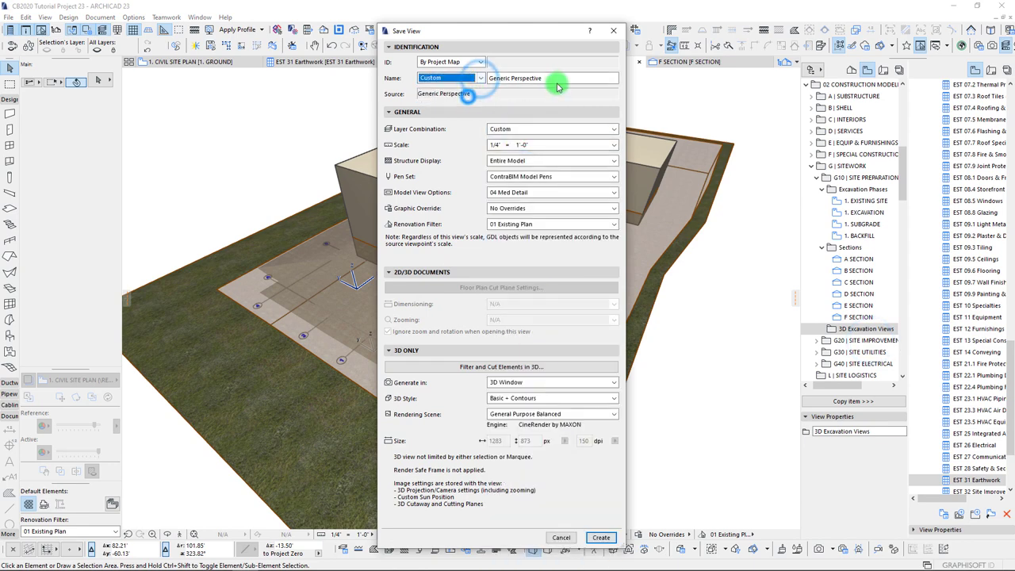
type("Existing Site")
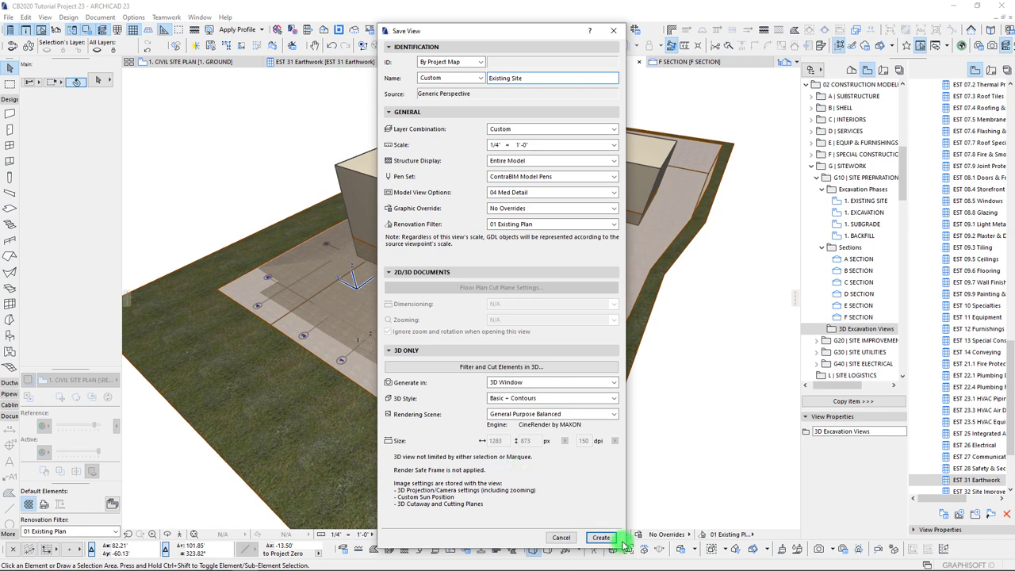
left_click(601, 538)
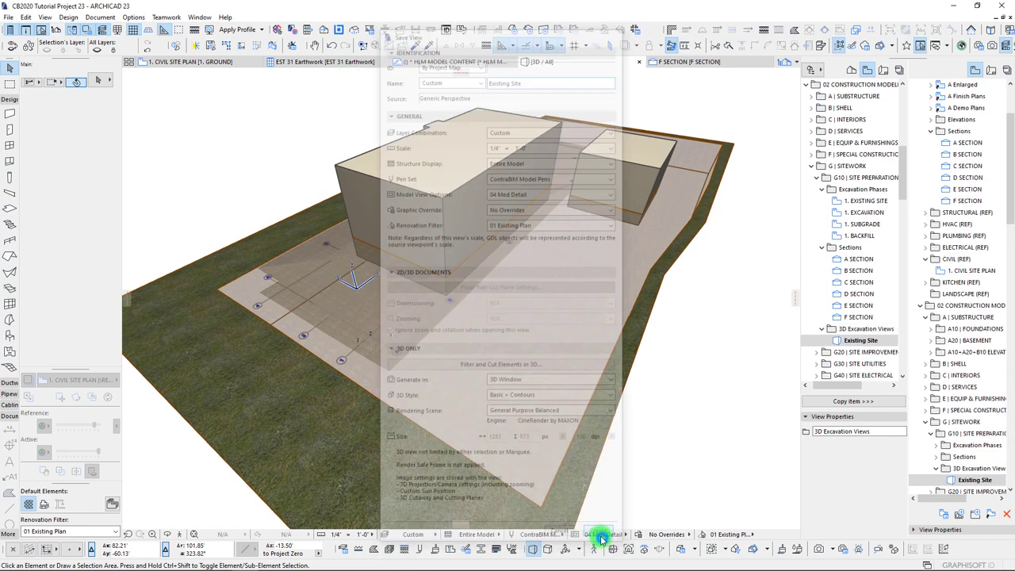
Set the renovation filter to 02 Demolition Plan and save the view in 3D Excavation Views as Demolition & Excavation.
left_click(68, 533)
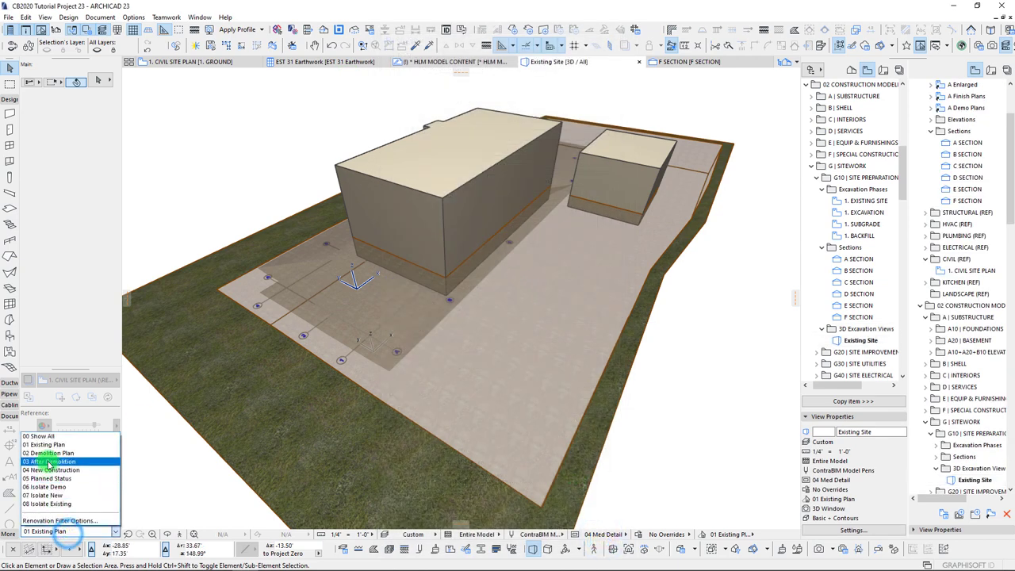
left_click(50, 453)
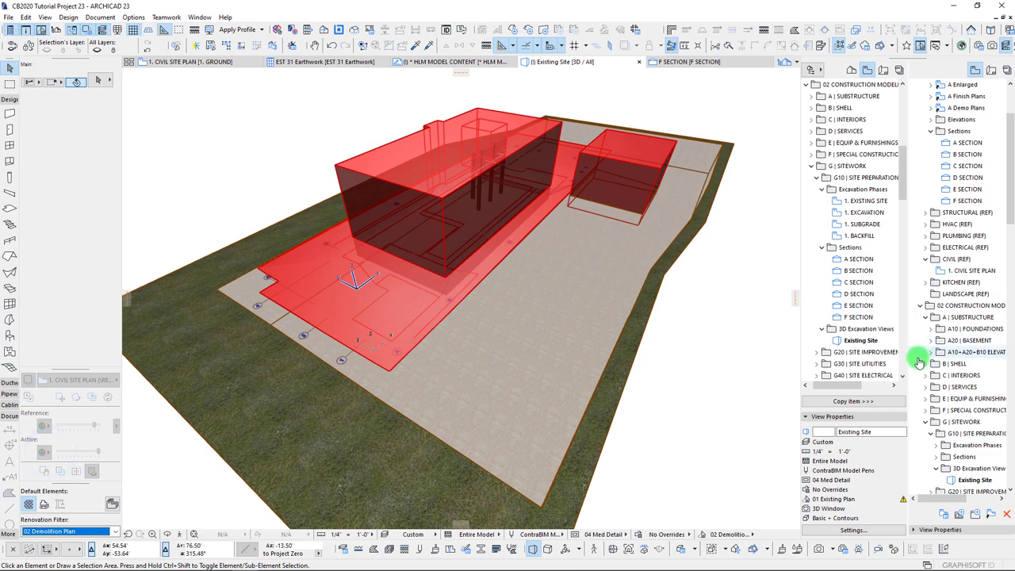
right_click(858, 330)
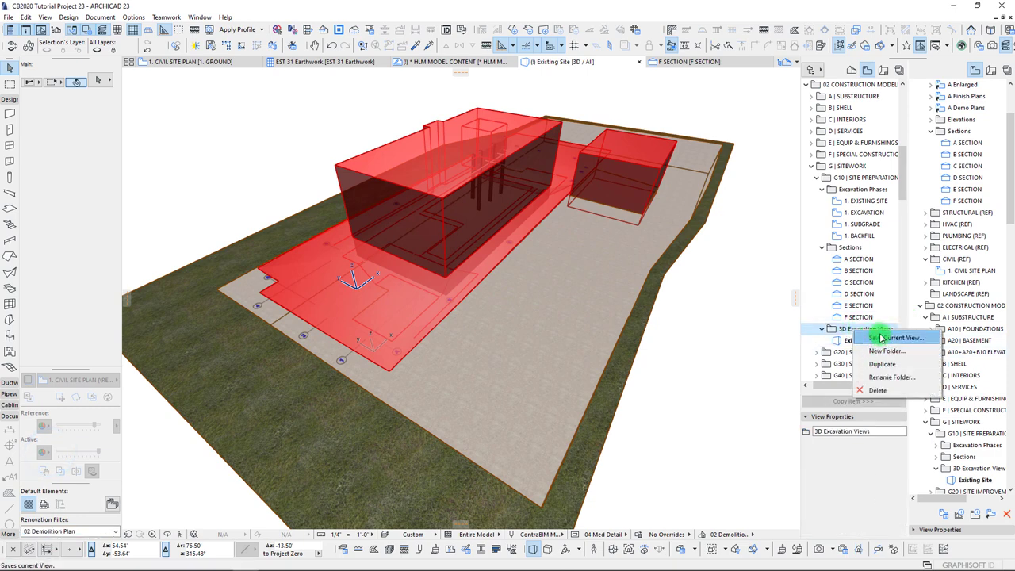
left_click(880, 338)
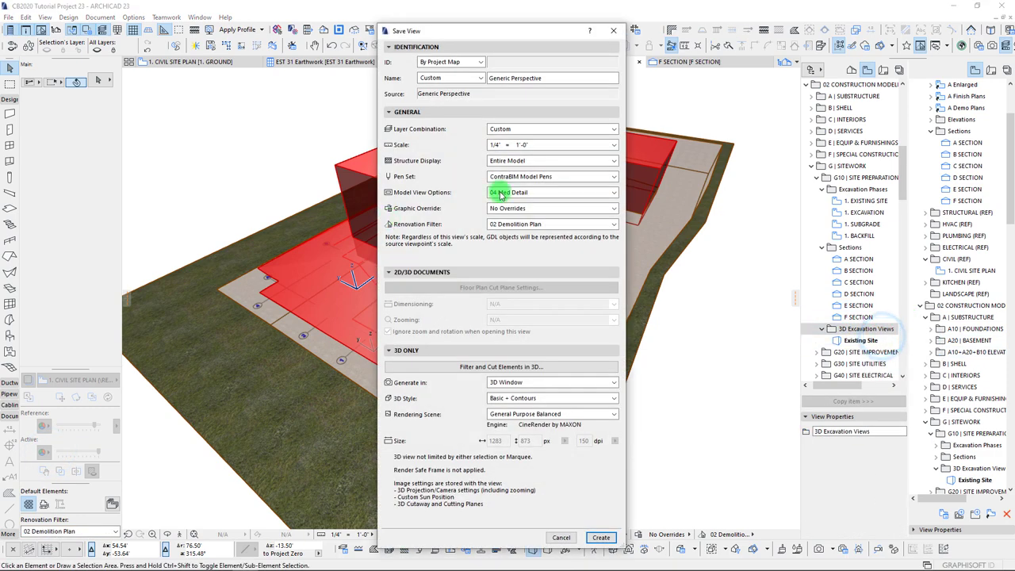
left_click_drag(553, 78, 463, 84)
type("Demolition")
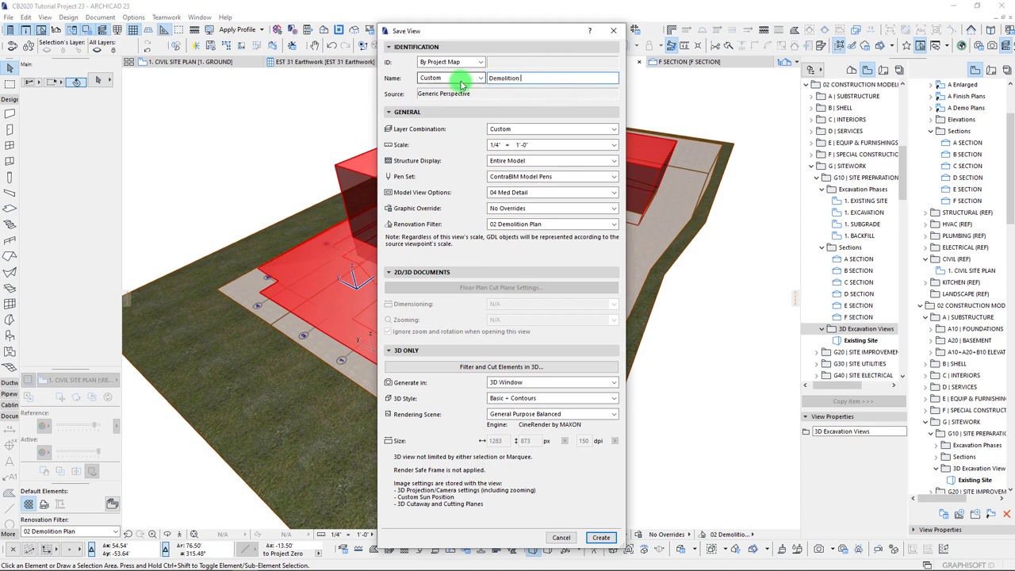
type(" & Excavation")
key("Return")
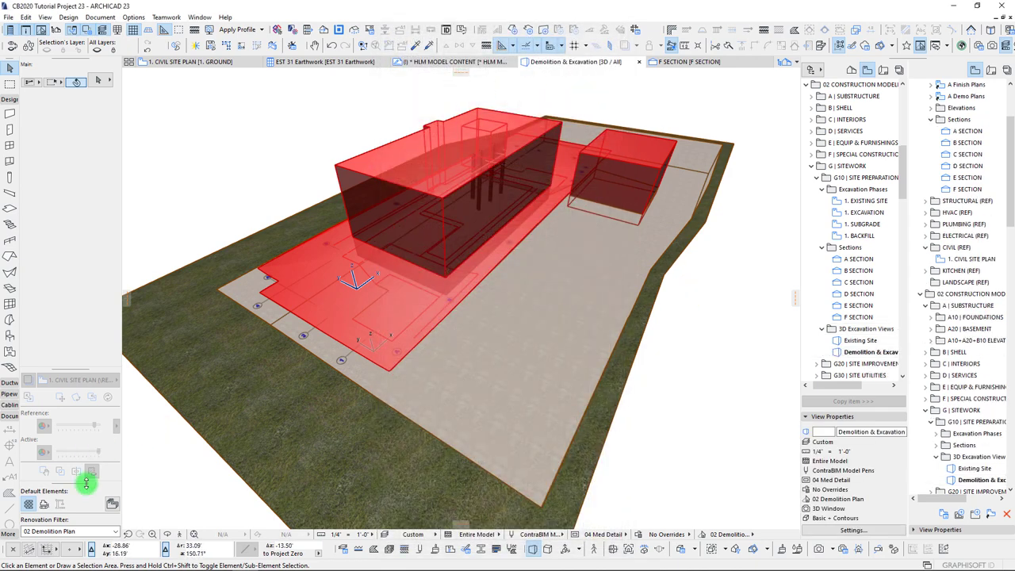
Set the renovation filter to 03 After Demolition and the 3D style to Detailed Shading.
left_click(84, 532)
left_click(51, 458)
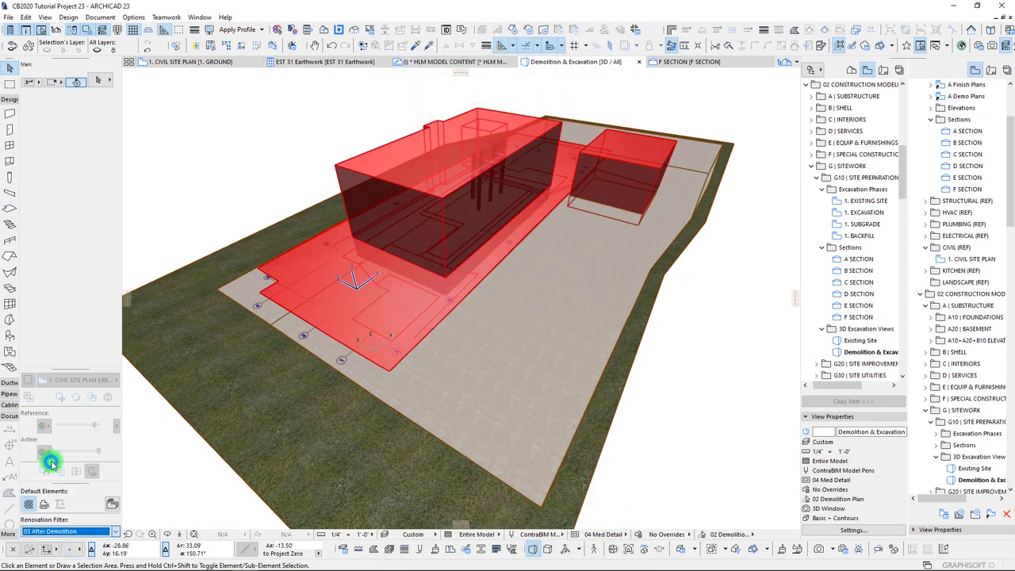
right_click(280, 149)
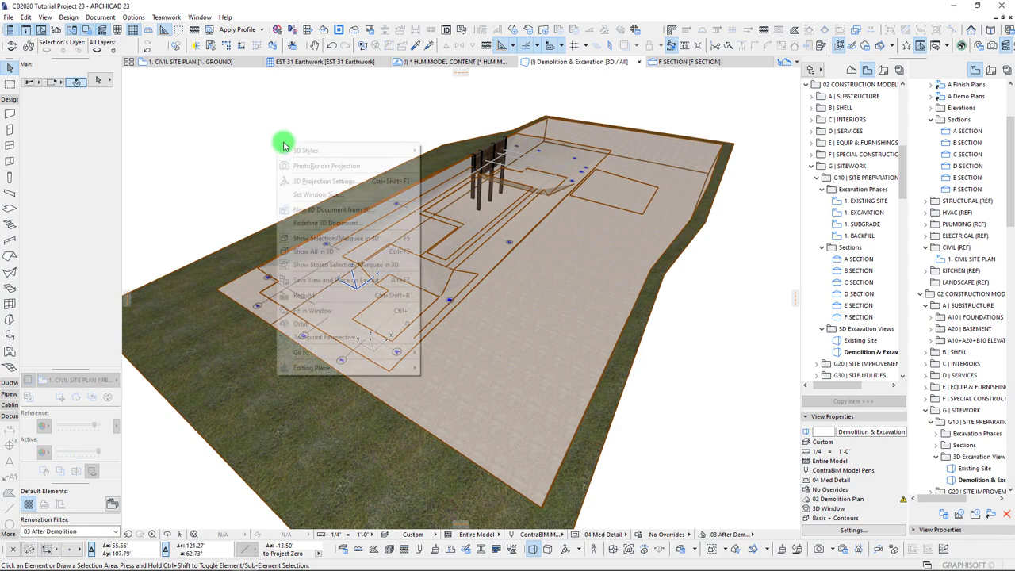
mouse_move(305, 151)
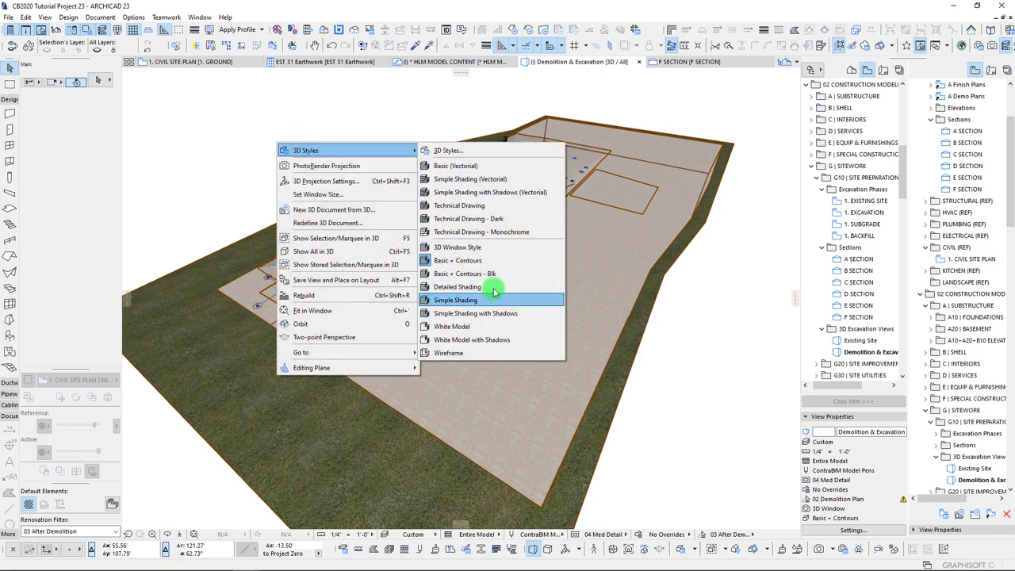
left_click(426, 288)
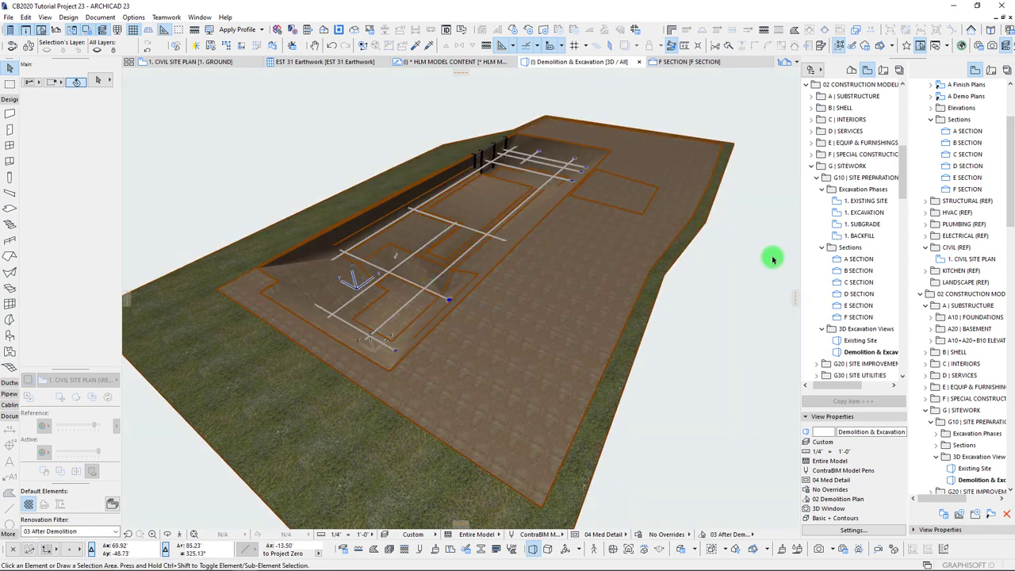
Save the after-demolition 3D view in the 3D Excavation Views folder as Excavated Subgrade.
right_click(848, 328)
left_click(873, 335)
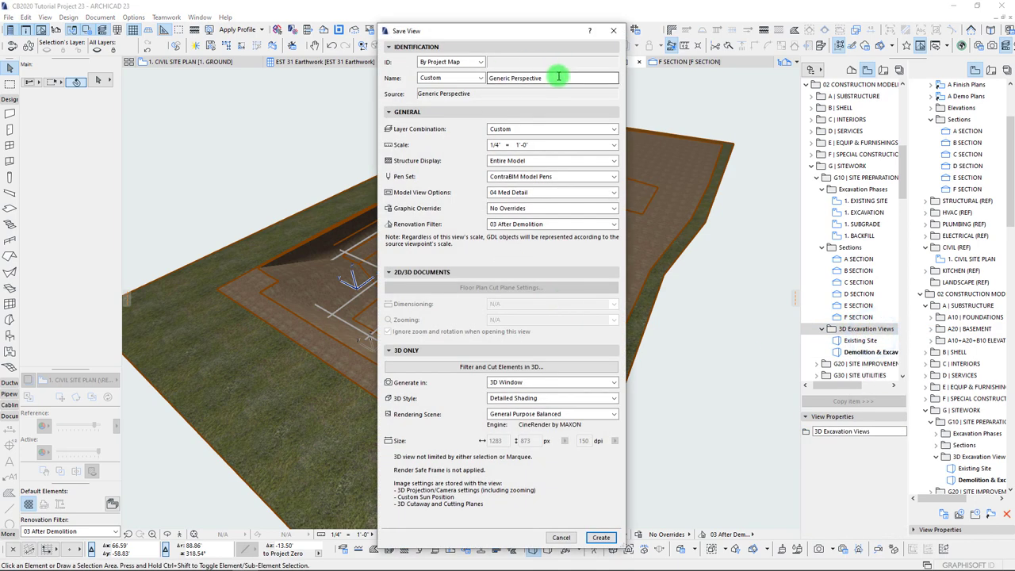
double_click(559, 76)
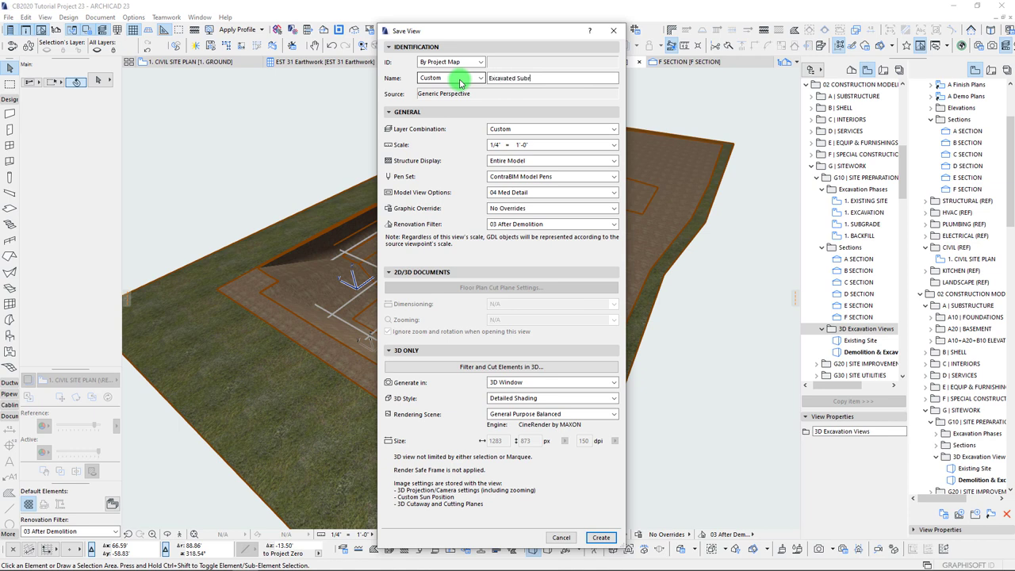
left_click(600, 538)
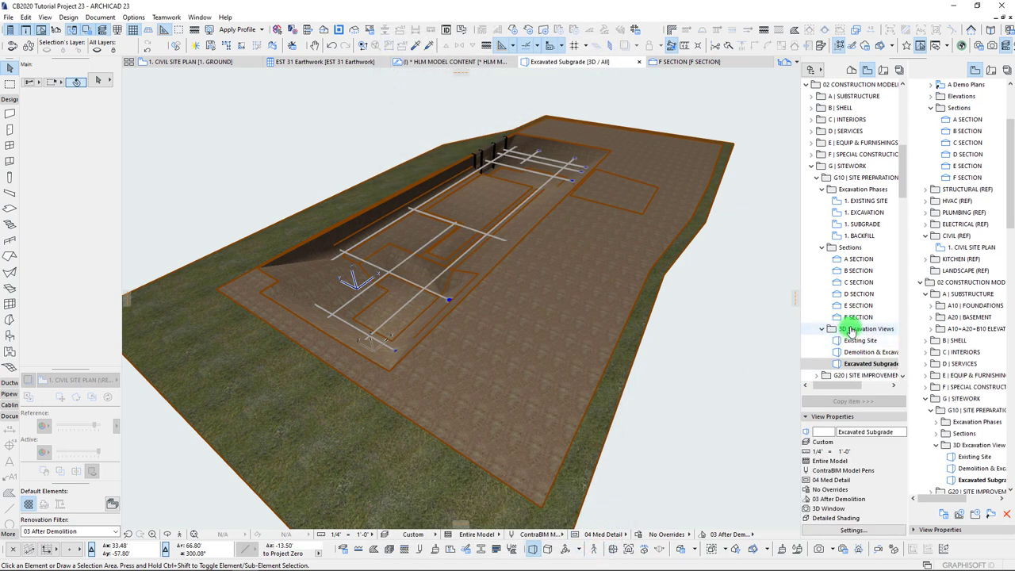
Set the renovation filter to 04 New Construction and save the 3D view in 3D Excavation Views with the custom name Foundations.
left_click(76, 536)
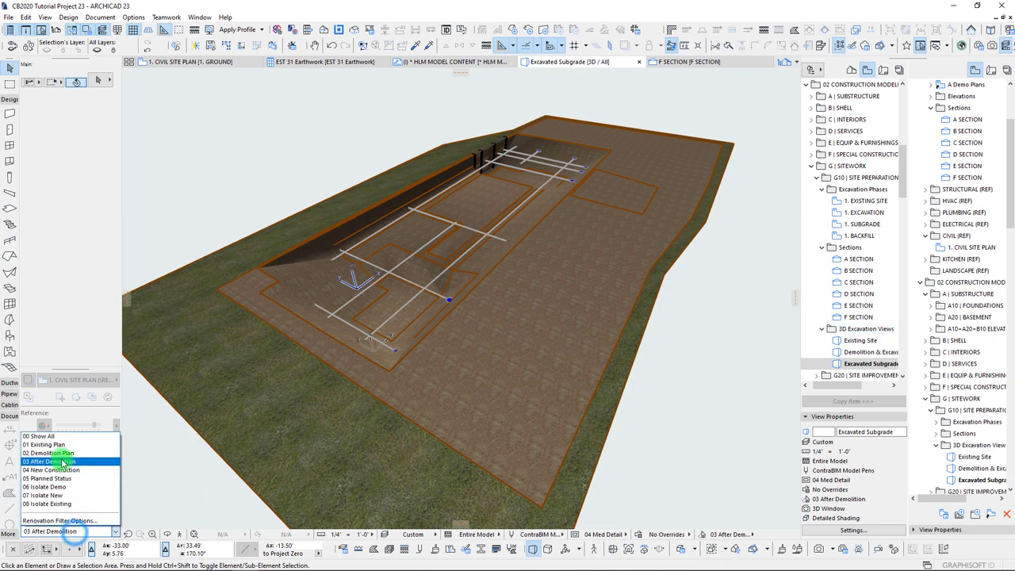
left_click(62, 467)
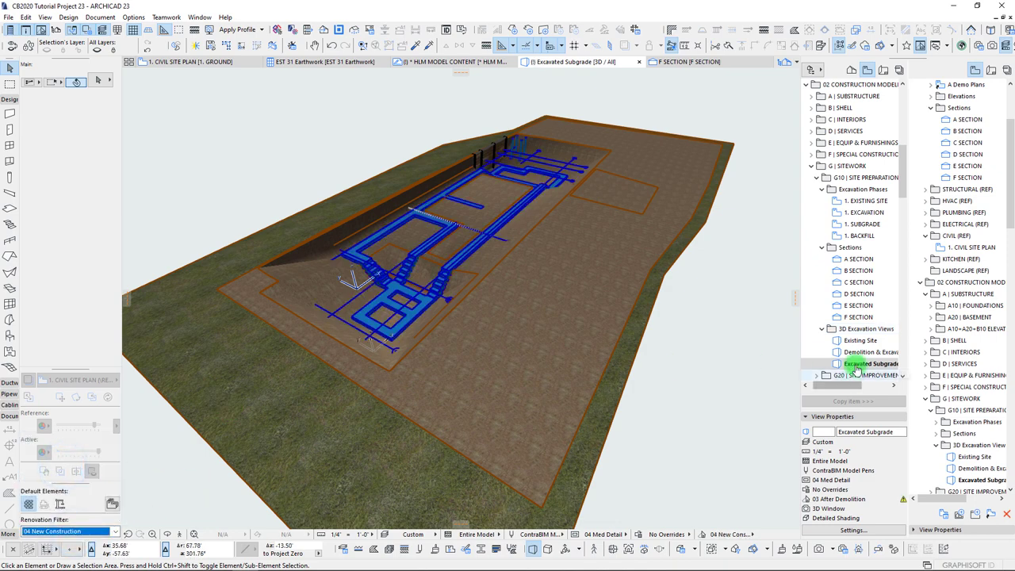
right_click(848, 328)
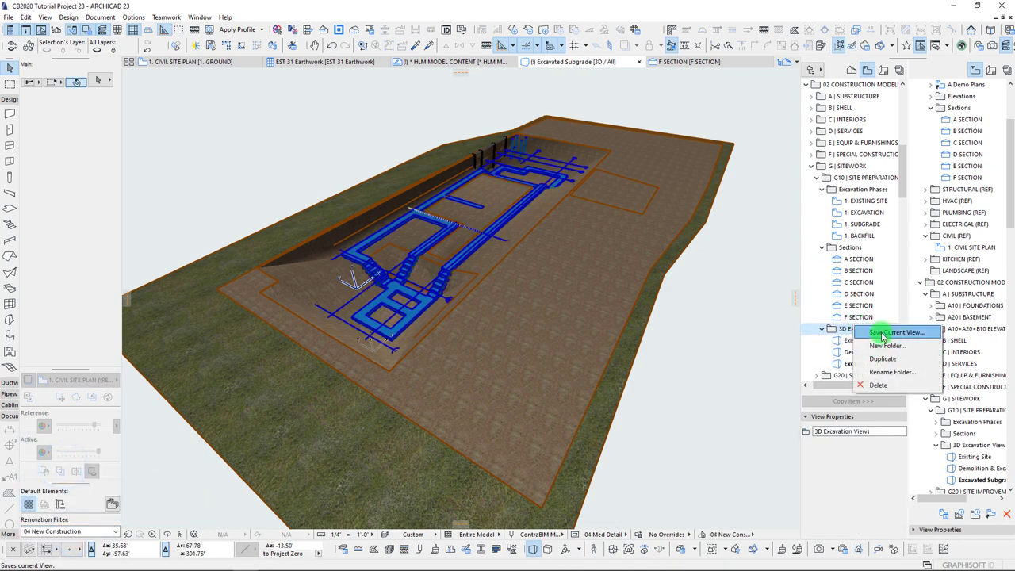
left_click(882, 336)
left_click_drag(554, 78, 464, 77)
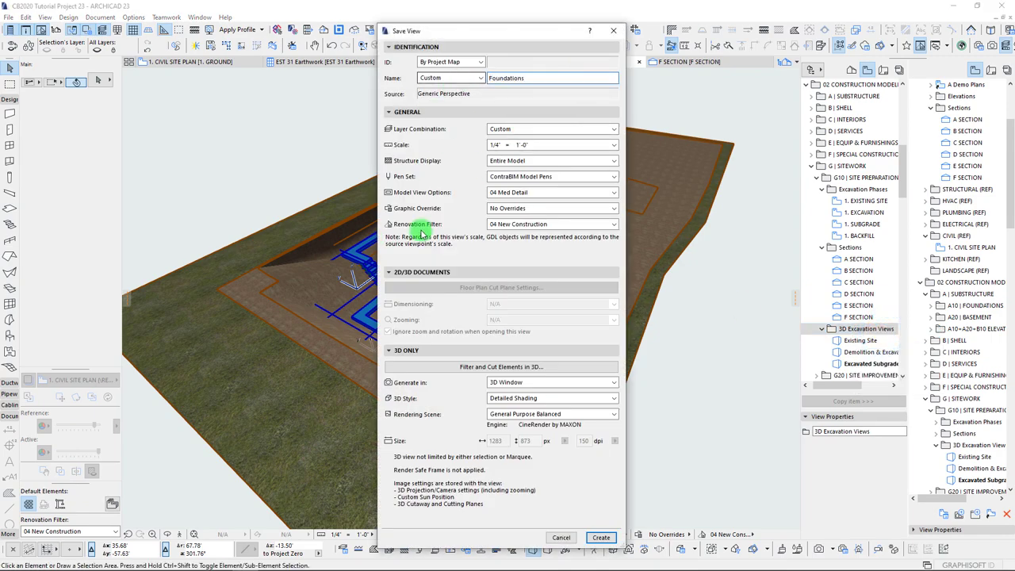
left_click(602, 539)
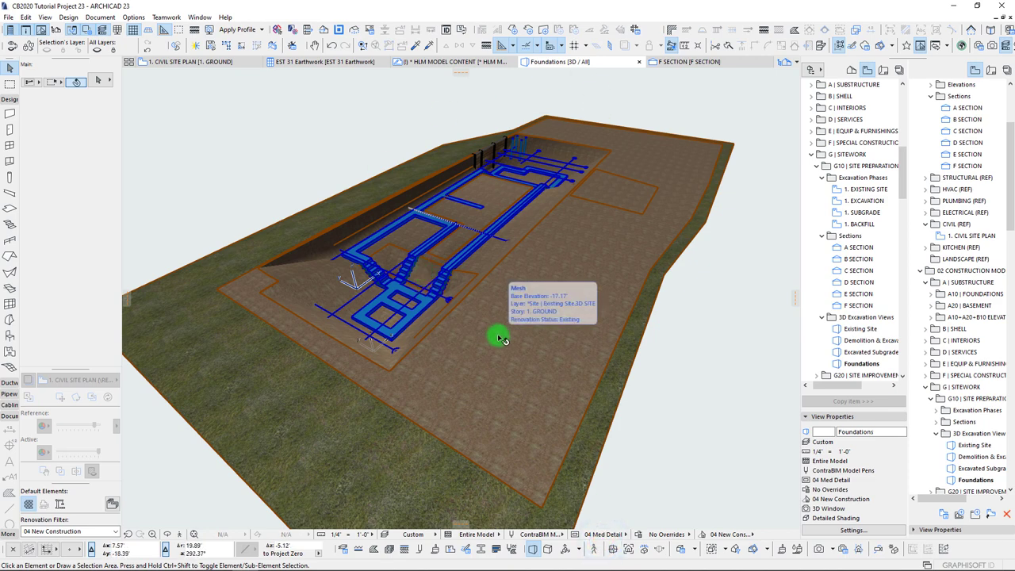
Hide the pile footings layer using a pile near the far end of the excavation and redefine the Foundations view with current window settings.
left_click(520, 143)
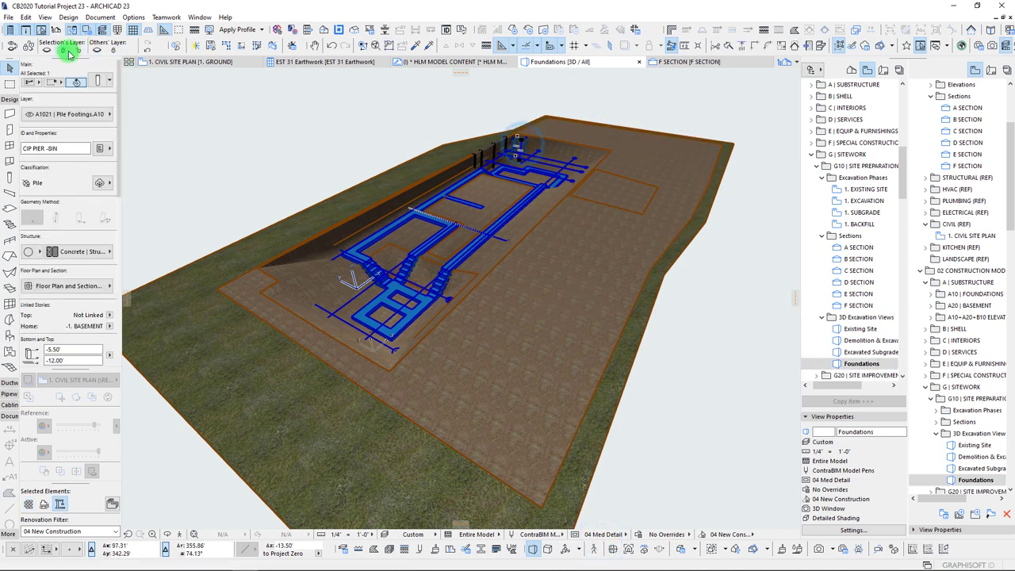
left_click(51, 51)
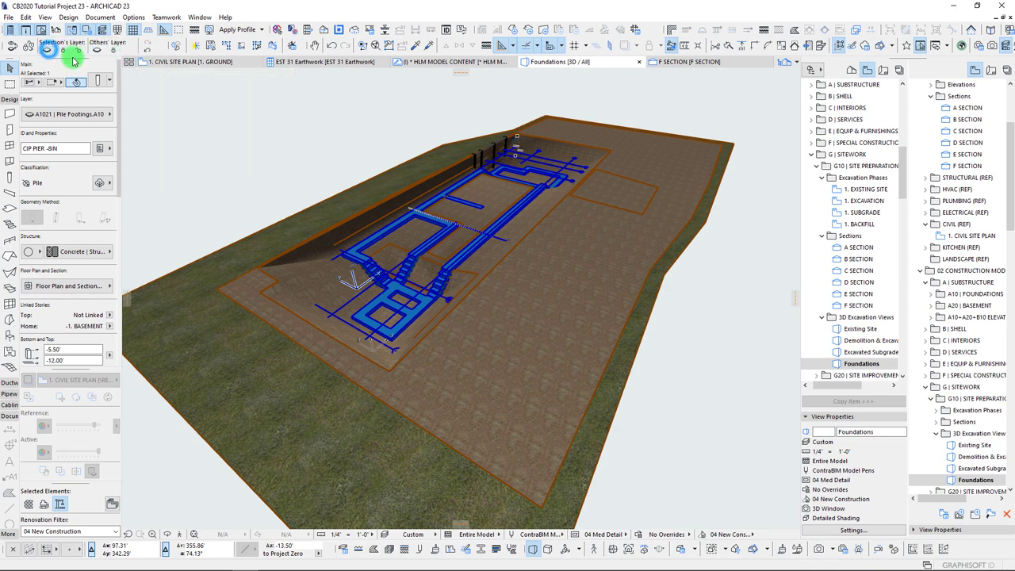
right_click(857, 365)
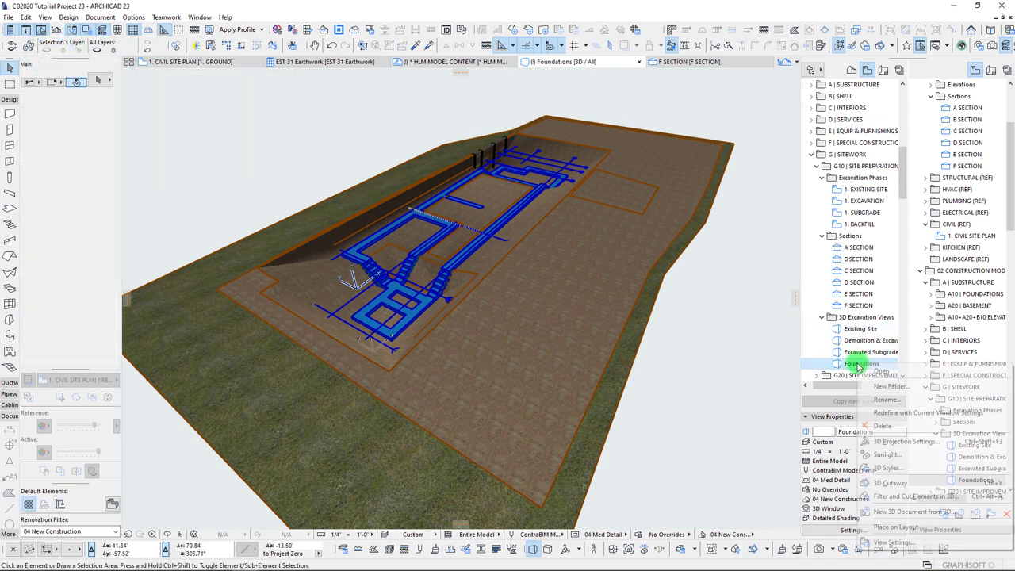
left_click(890, 414)
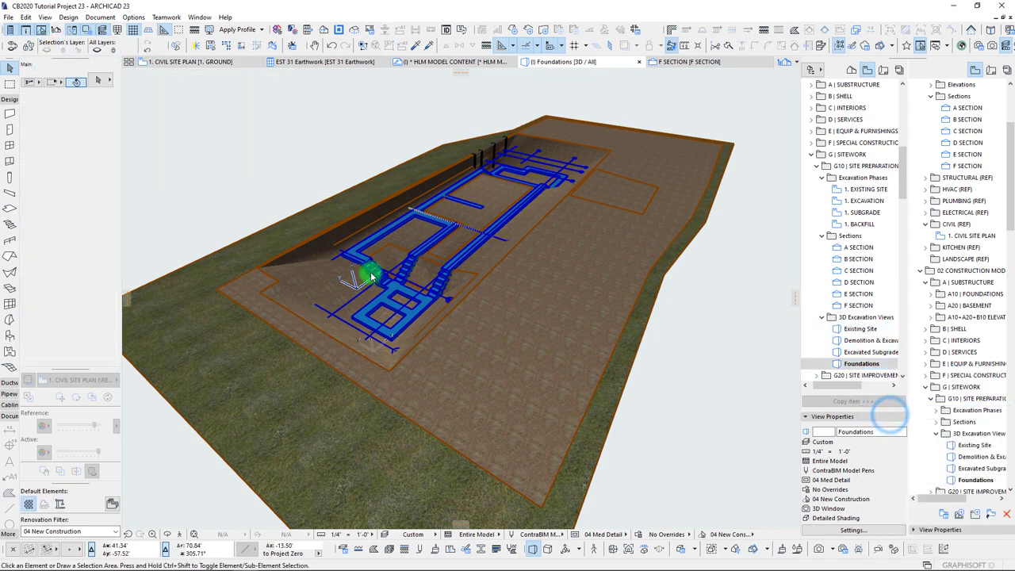
Examine the foundations, stepped footings and shoring wall inside the excavation from both ends of the site.
mouse_move(370, 277)
middle_click_drag(371, 277, 491, 299, "shift")
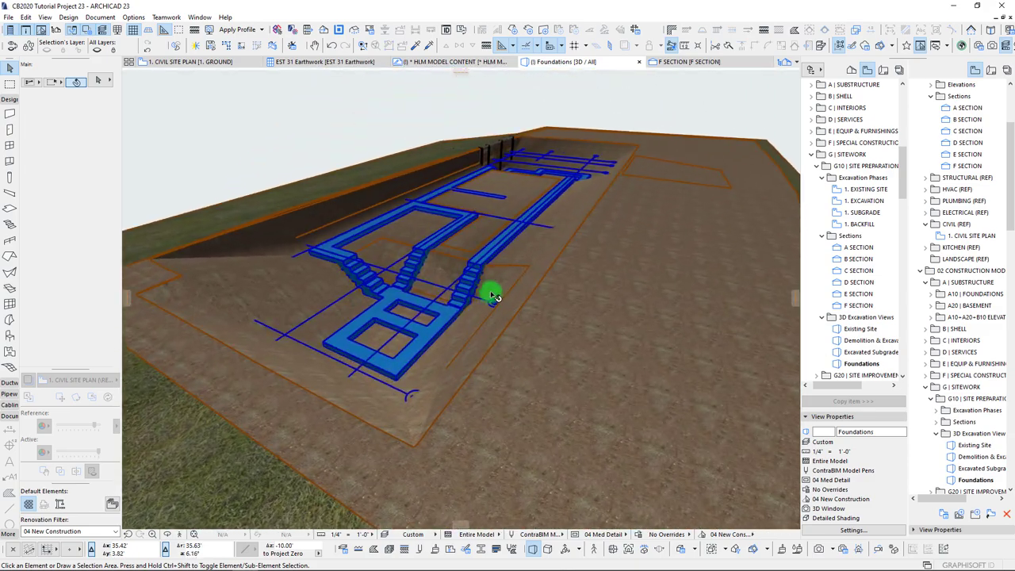
middle_click_drag(432, 254, 316, 241, "shift")
scroll(599, 311, "down", 2)
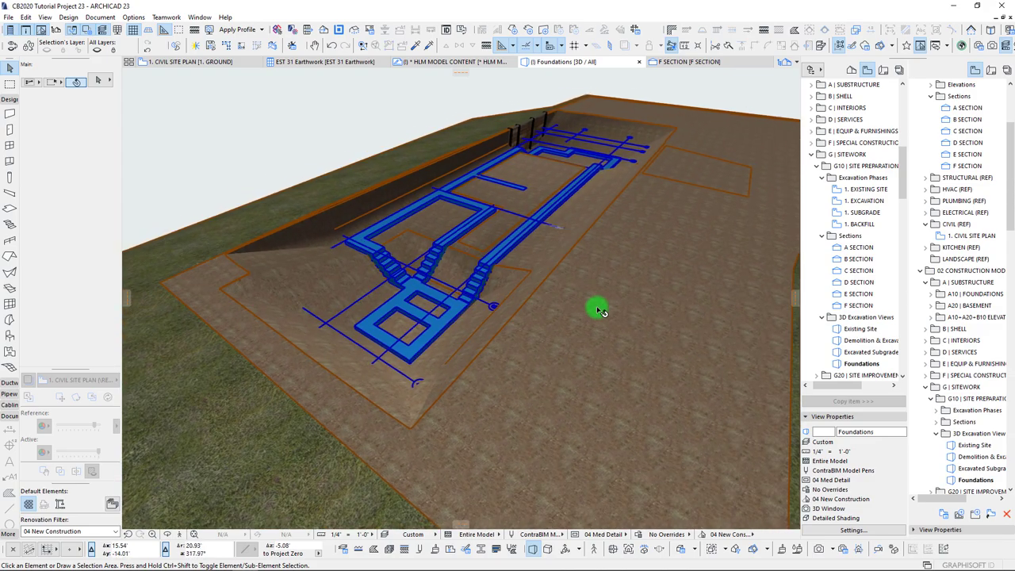
middle_click_drag(599, 311, 583, 265, "shift")
middle_click_drag(685, 434, 689, 436, "shift")
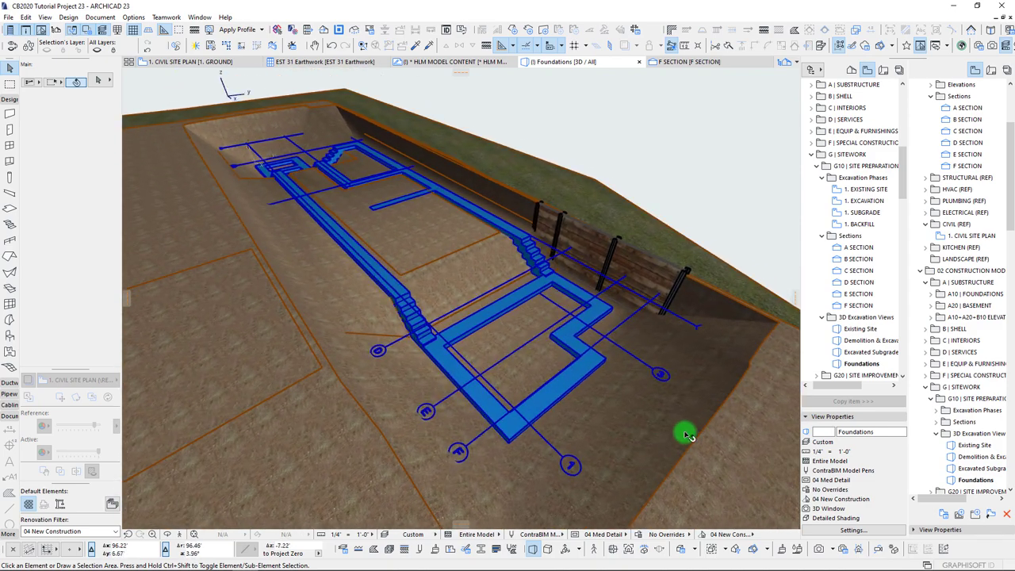
Review the saved 3D views in phase order: Existing Site, Demolition & Excavation, Excavated Subgrade and Foundations.
double_click(861, 329)
left_click(856, 340)
double_click(855, 340)
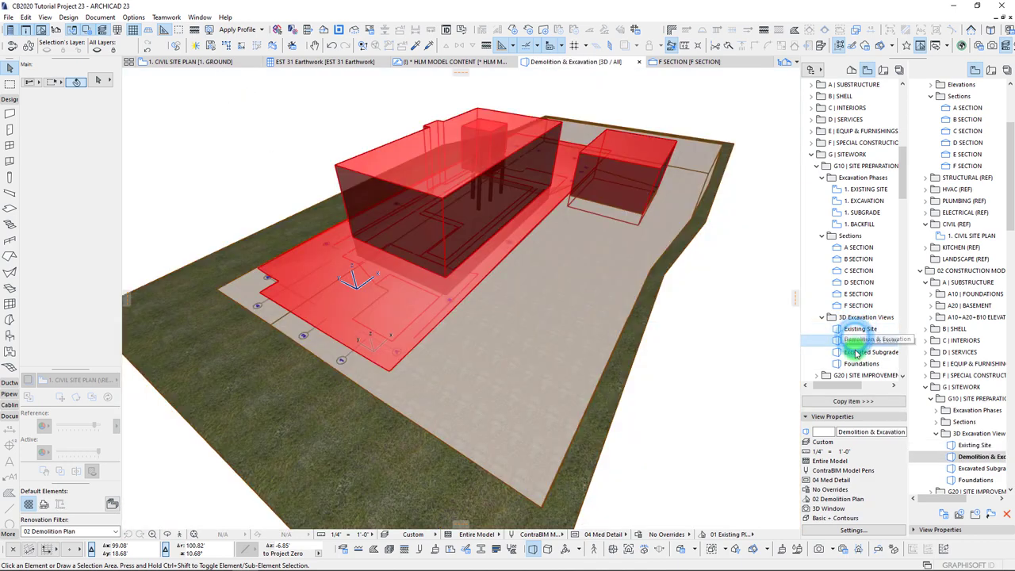
double_click(860, 352)
left_click(851, 363)
double_click(850, 363)
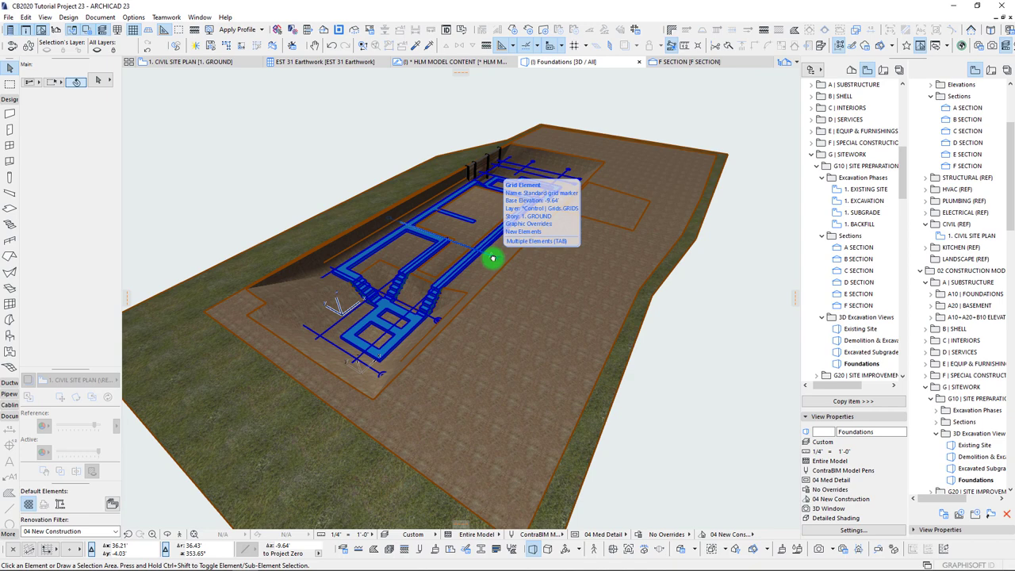
Select the grid element crossing the middle of the foundations in the 3D view.
left_click(493, 258)
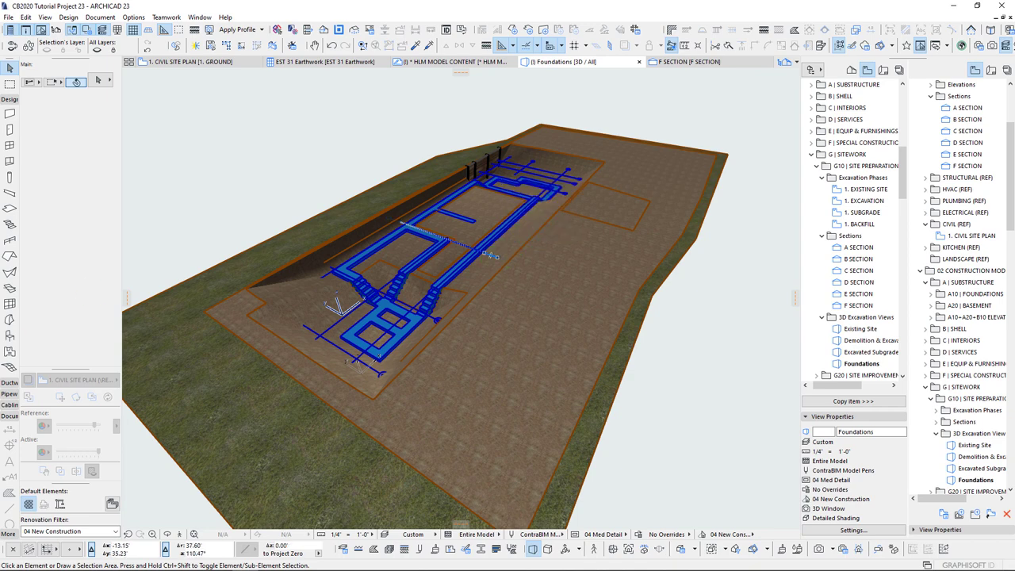